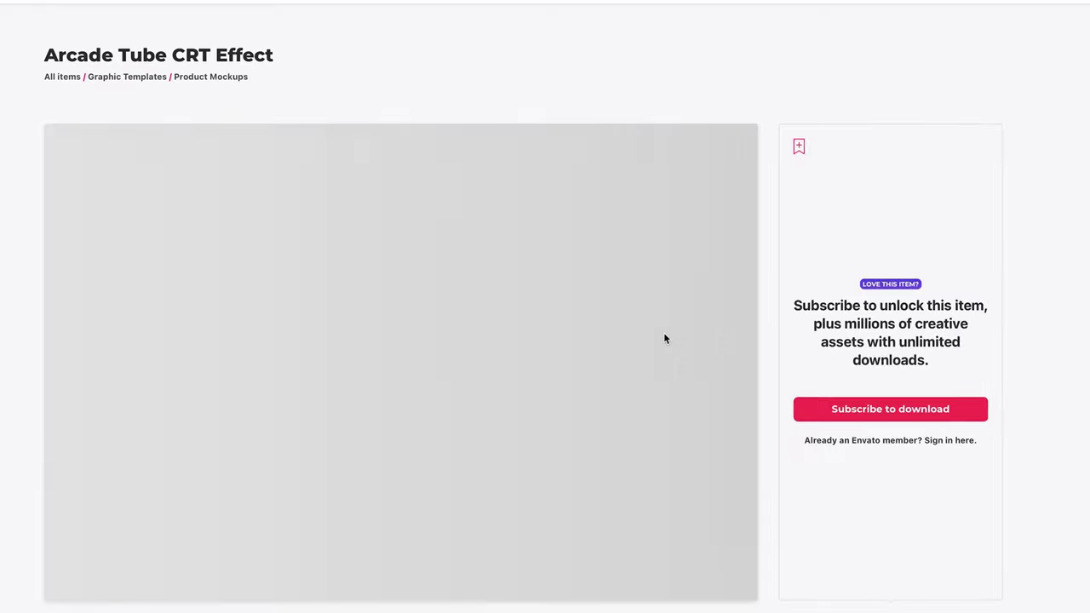
- Switch from the Arcade Tube CRT Effect page to Effect.psd in Photoshop and hide the placeholder text in the Effect group
{"action": "scroll", "coordinate": [691, 325], "scroll_direction": "down", "scroll_amount": 5}
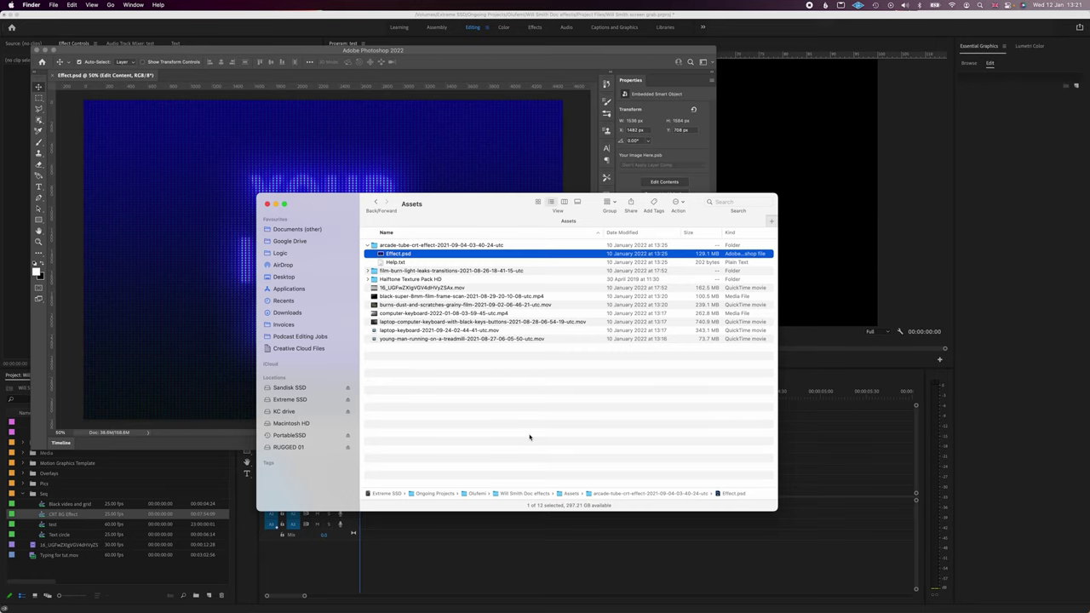
{"action": "left_click", "coordinate": [198, 322]}
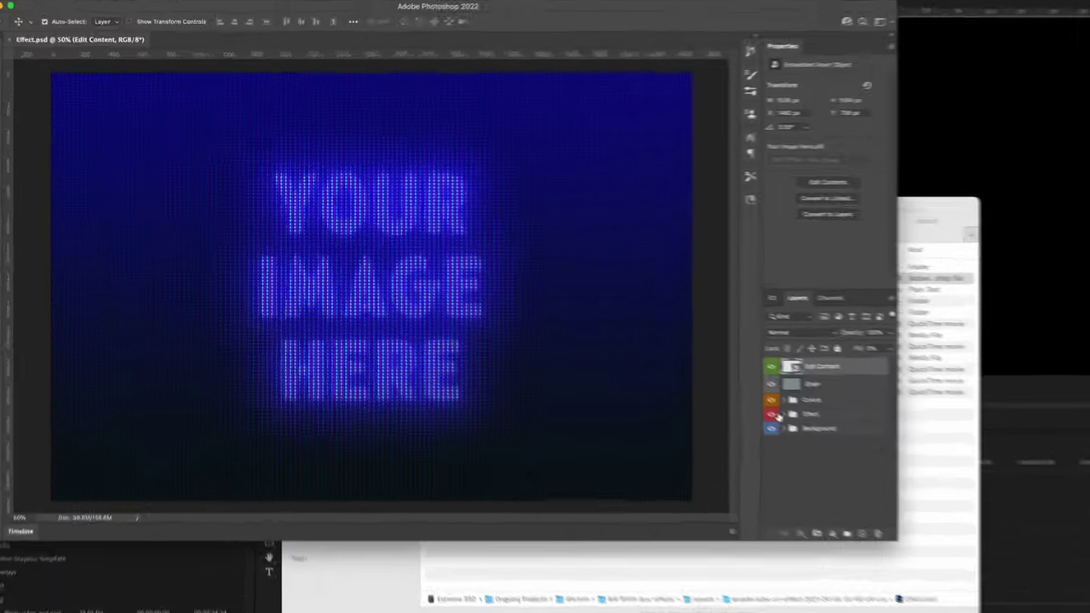
{"action": "left_click", "coordinate": [622, 355]}
{"action": "left_click", "coordinate": [621, 355]}
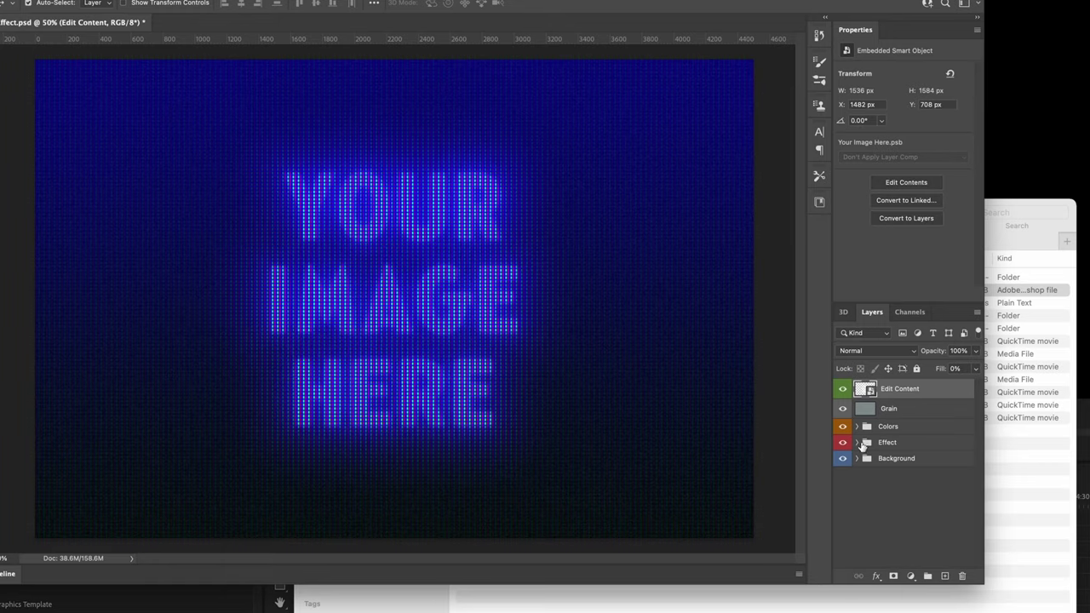
{"action": "left_click", "coordinate": [857, 443]}
- Merge all layers and groups, from Background up to Edit Content, into a single layer
{"action": "left_click", "coordinate": [912, 455]}
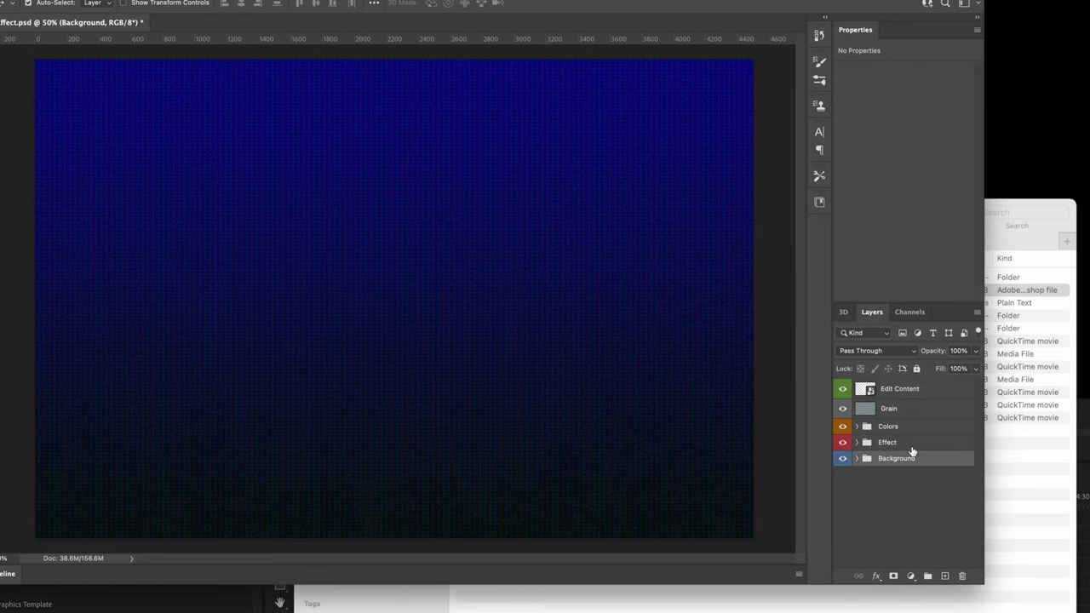
{"action": "left_click", "coordinate": [913, 392], "text": "shift"}
{"action": "right_click", "coordinate": [913, 391]}
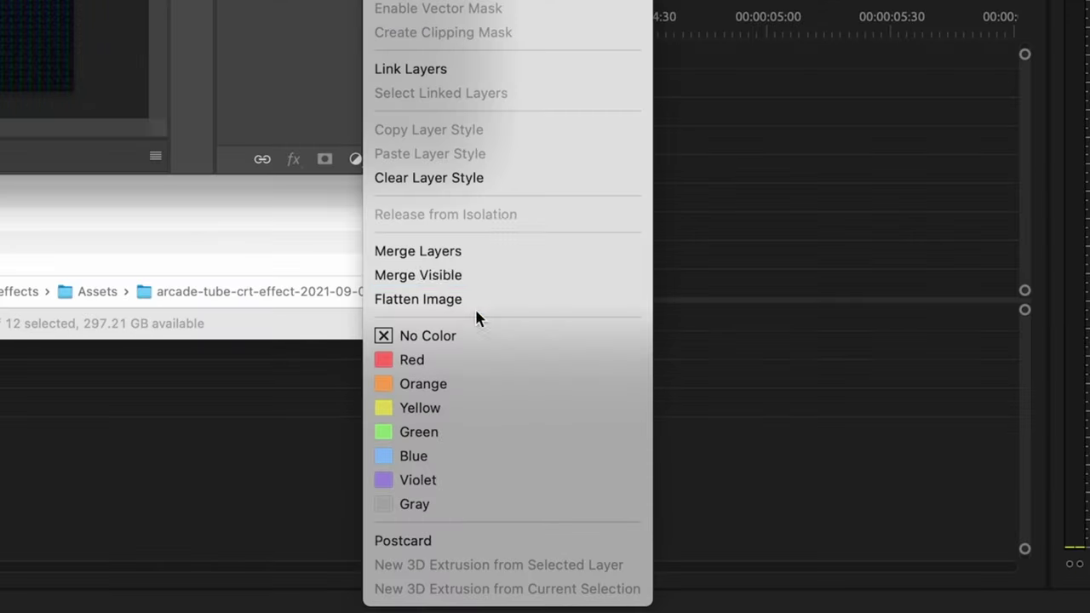
{"action": "left_click", "coordinate": [491, 256]}
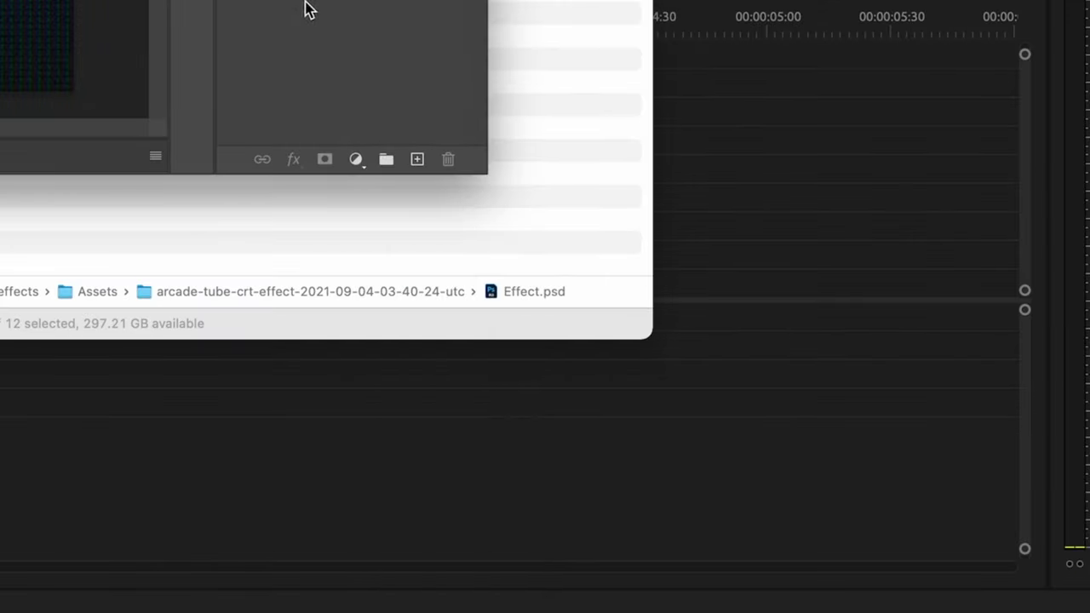
- Invert the colours of the merged Edit Content layer
{"action": "double_click", "coordinate": [998, 396]}
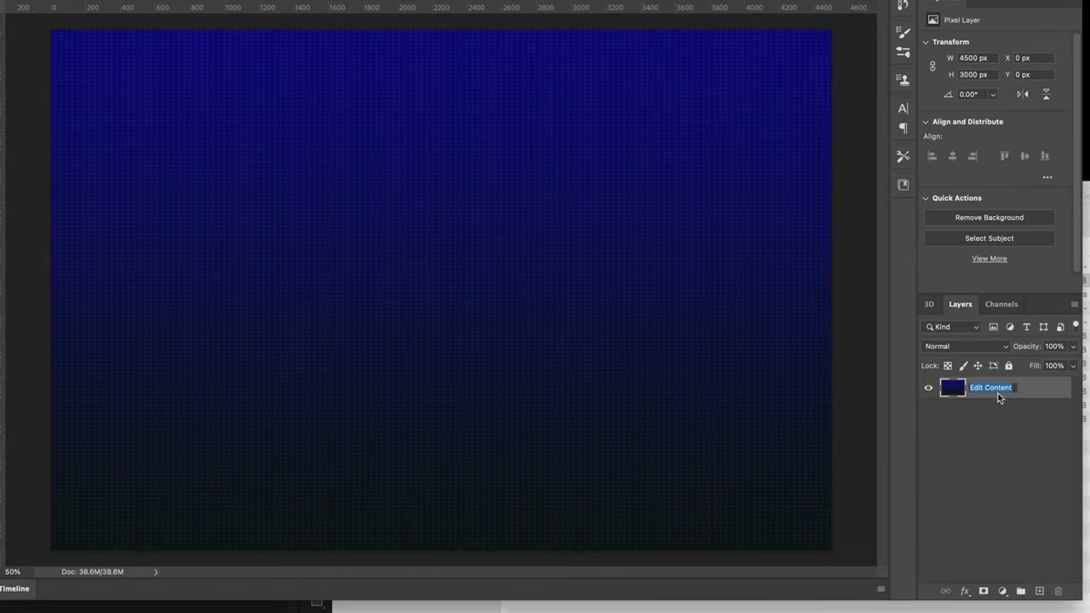
{"action": "key", "text": "ctrl+i"}
{"action": "left_click", "coordinate": [990, 461]}
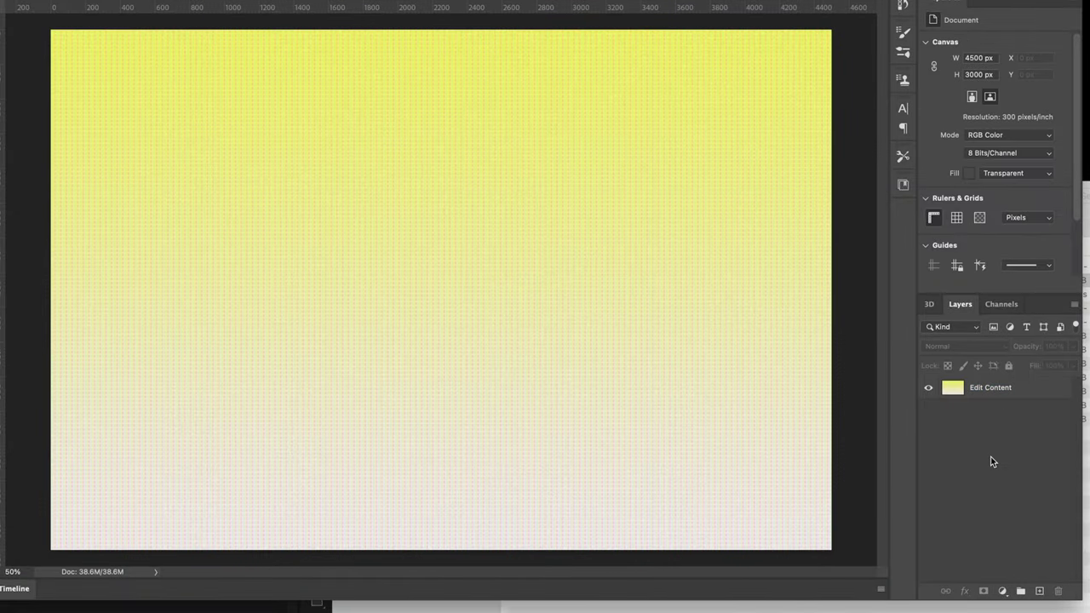
- Adjust the layer's Hue/Saturation to hue +10, saturation -22 and lightness +3
{"action": "left_click_drag", "start_coordinate": [961, 243], "coordinate": [866, 224]}
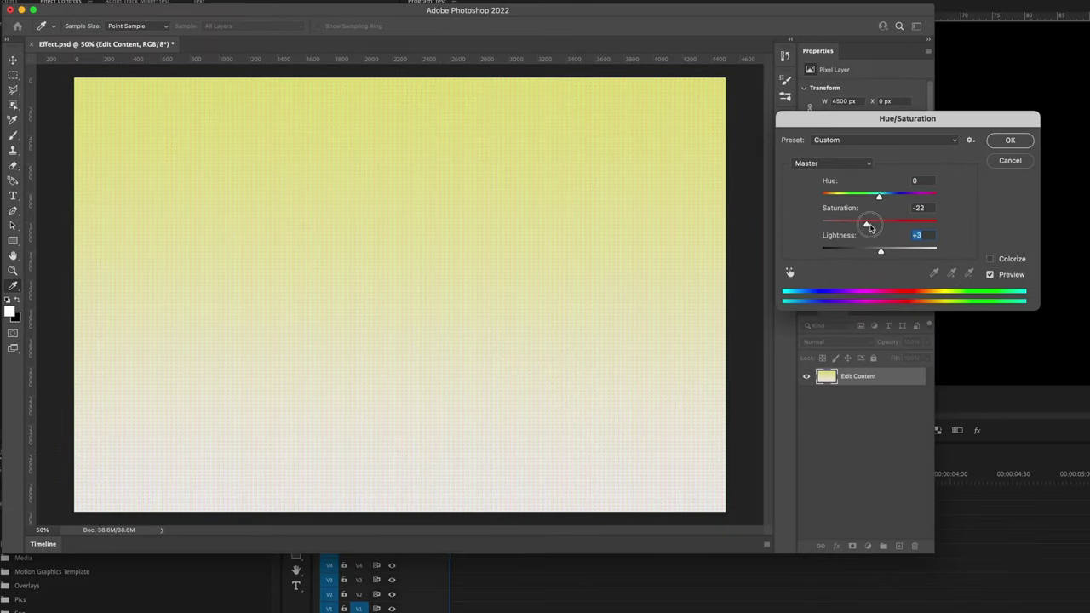
{"action": "left_click_drag", "start_coordinate": [879, 197], "coordinate": [884, 199]}
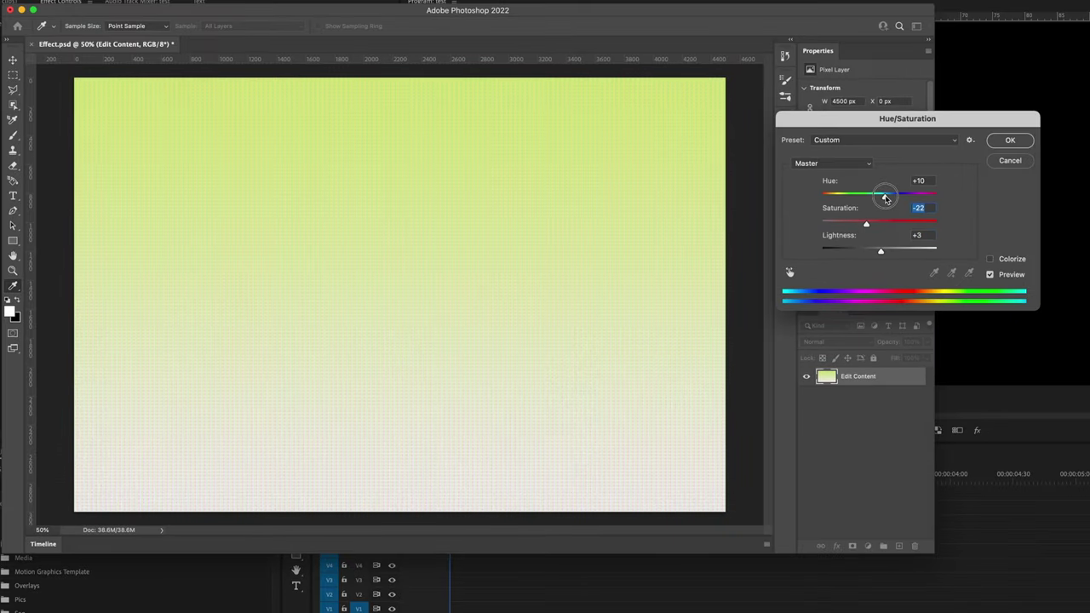
{"action": "left_click", "coordinate": [921, 234]}
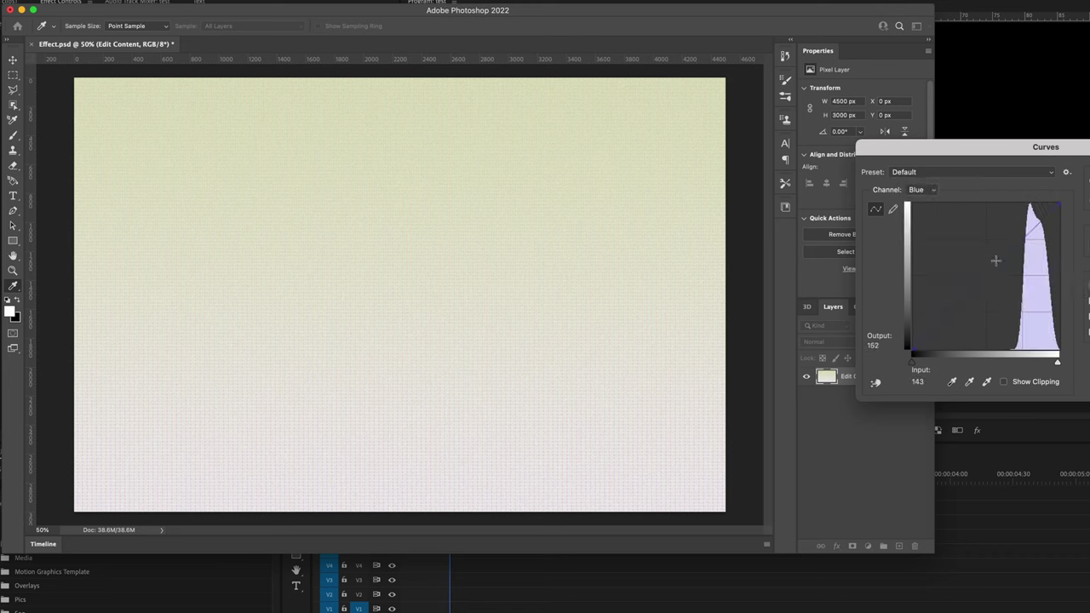
- Reshape the blue channel curve with extra points to neutralise the yellow tint of the background
{"action": "left_click", "coordinate": [991, 270]}
{"action": "left_click_drag", "start_coordinate": [1018, 244], "coordinate": [1014, 239]}
{"action": "left_click_drag", "start_coordinate": [940, 320], "coordinate": [947, 326]}
{"action": "key", "text": "Return"}
- Review the export settings for a 4500 x 3000 px JPG of the background
{"action": "key", "text": "ctrl+alt+shift+w"}
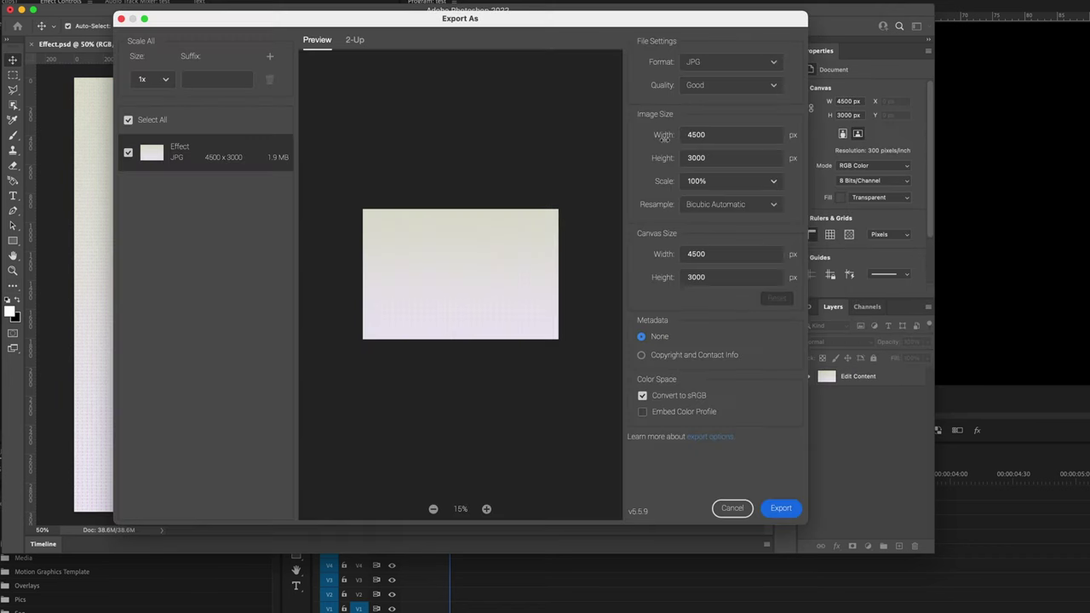
{"action": "left_click", "coordinate": [731, 508]}
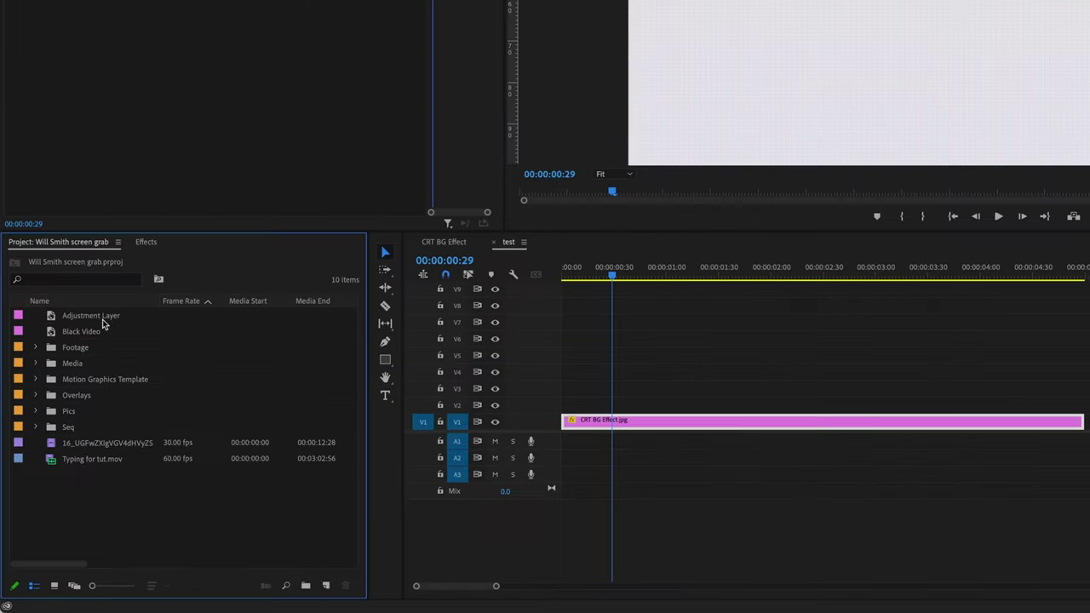
- In Premiere Pro, place an adjustment layer above CRT BG Effect.jpg and add a Lumetri vignette with amount -2.2 and a reduced midpoint
{"action": "left_click_drag", "start_coordinate": [102, 323], "coordinate": [579, 404]}
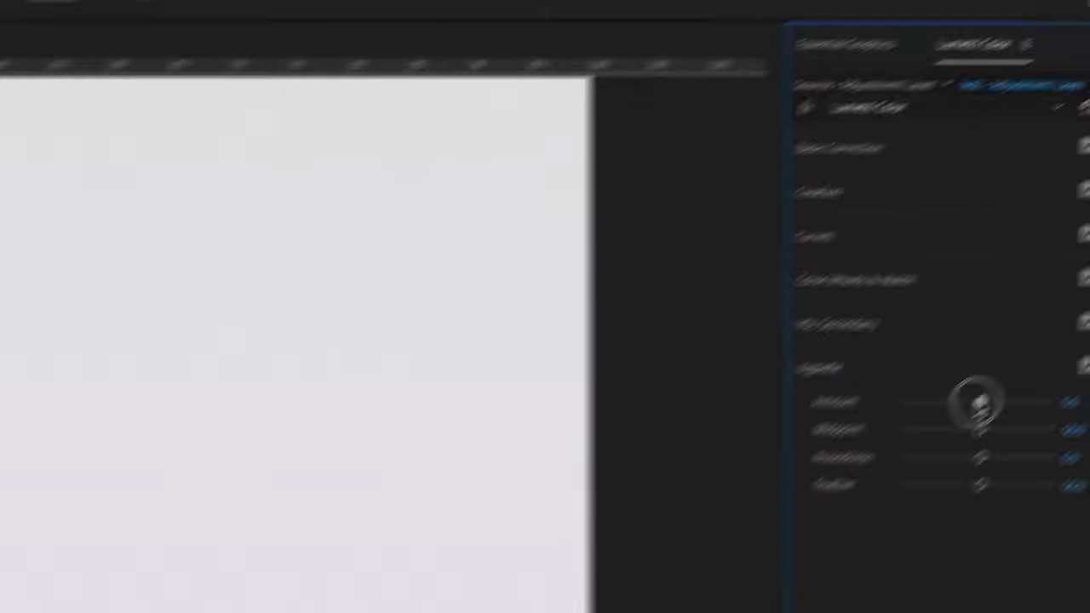
{"action": "left_click_drag", "start_coordinate": [941, 429], "coordinate": [880, 434]}
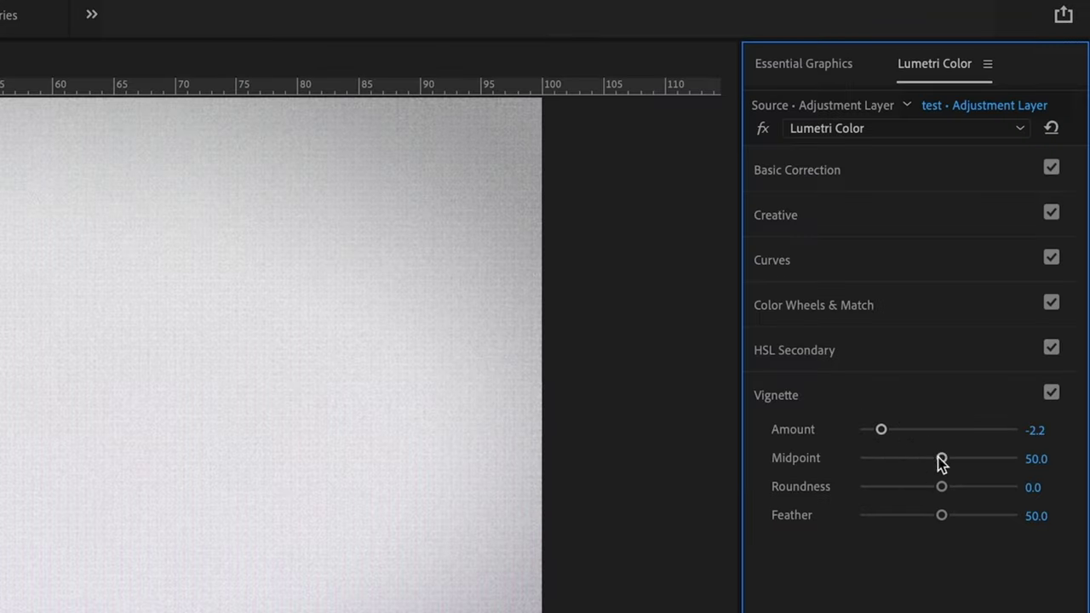
{"action": "left_click_drag", "start_coordinate": [942, 459], "coordinate": [912, 462]}
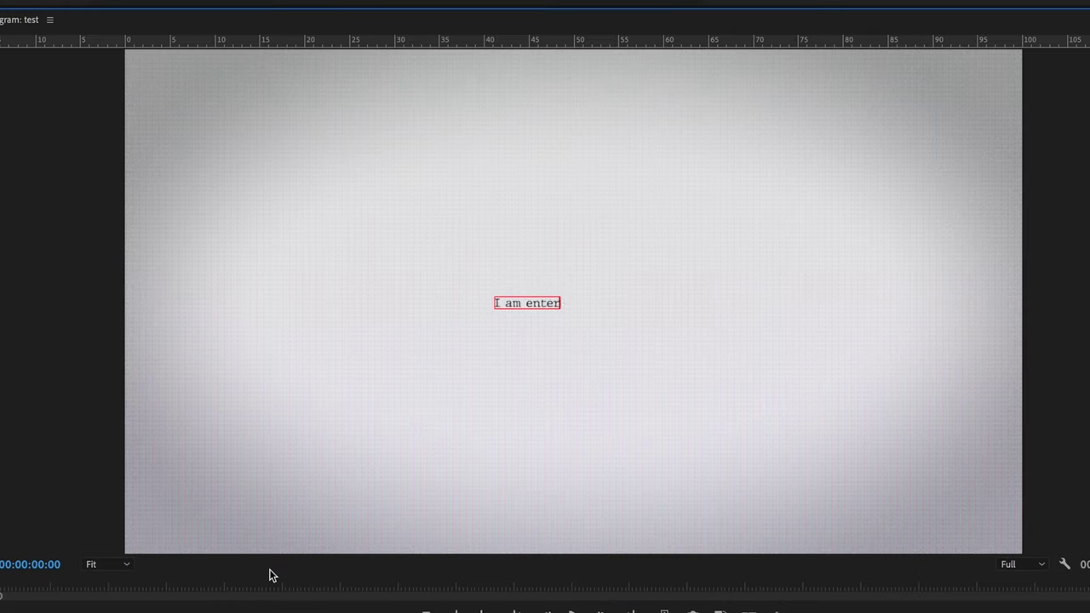
- Complete the title text in the middle of the frame as "I am entertainer."
{"action": "type", "text": "tainer."}
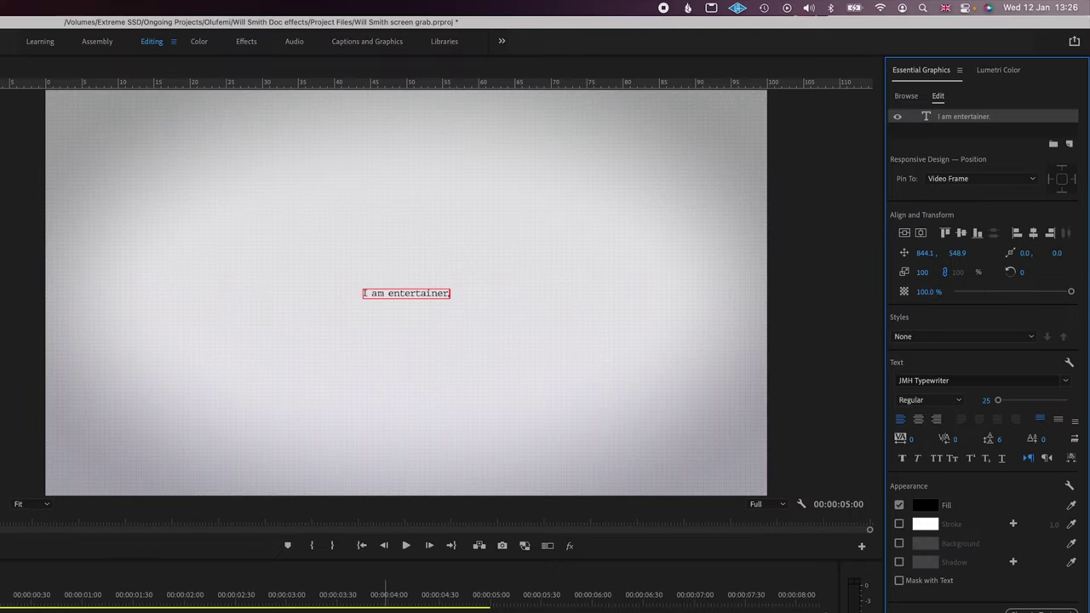
{"action": "left_click", "coordinate": [349, 608]}
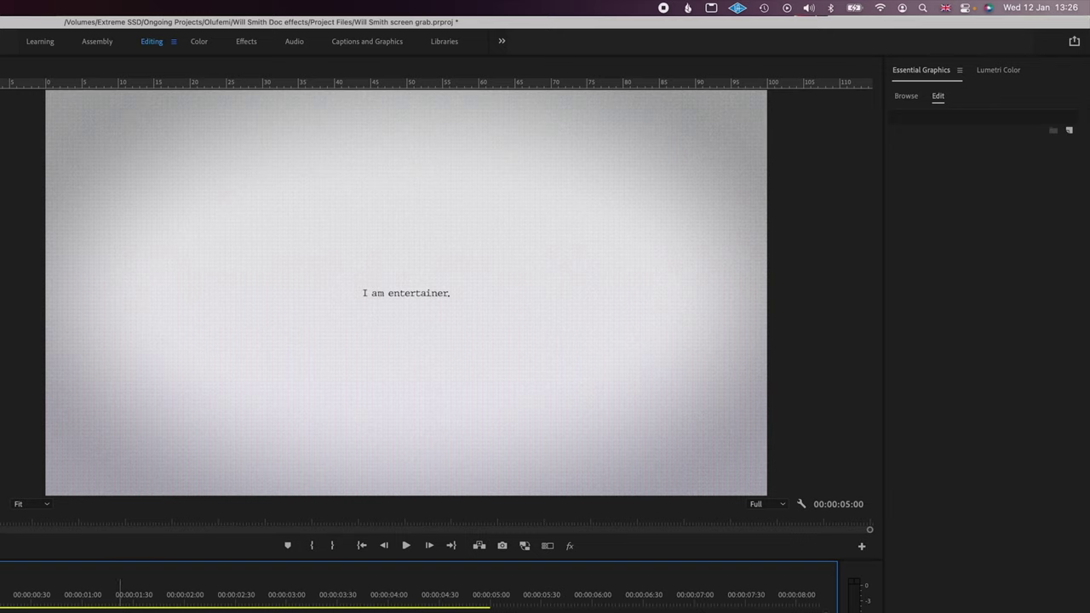
{"action": "left_click", "coordinate": [126, 611]}
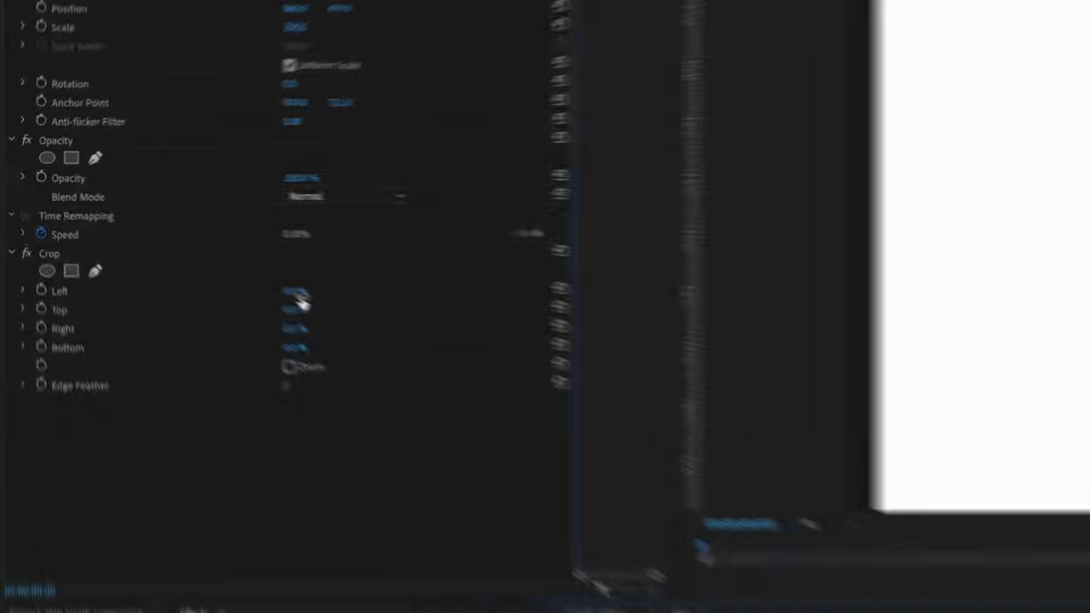
- Set the typing clip's blend mode to Multiply, then move and scale it to line up with the title text
{"action": "left_click", "coordinate": [161, 176]}
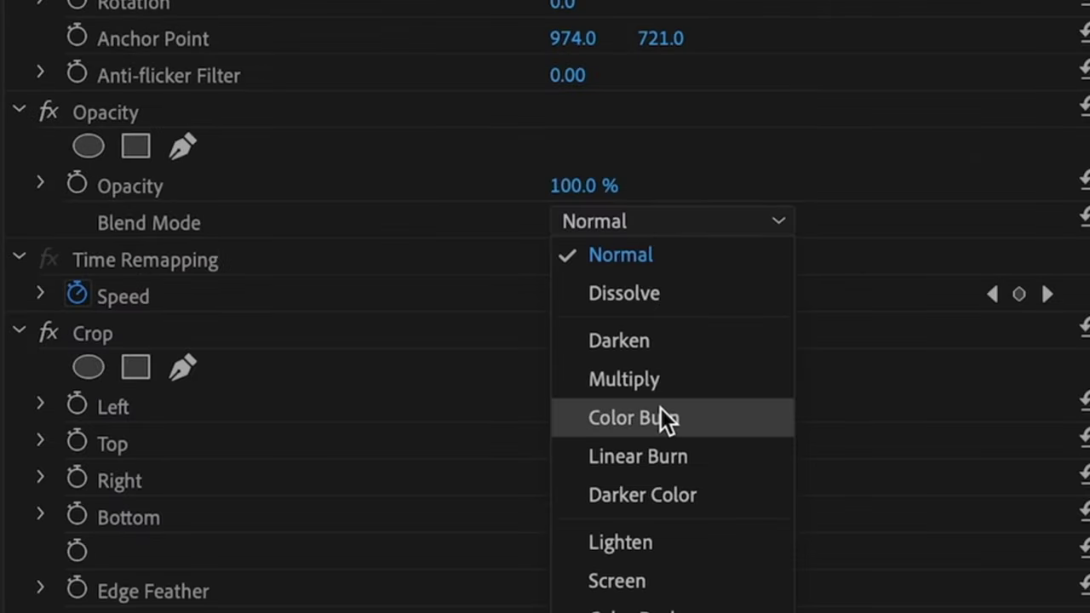
{"action": "left_click", "coordinate": [655, 375]}
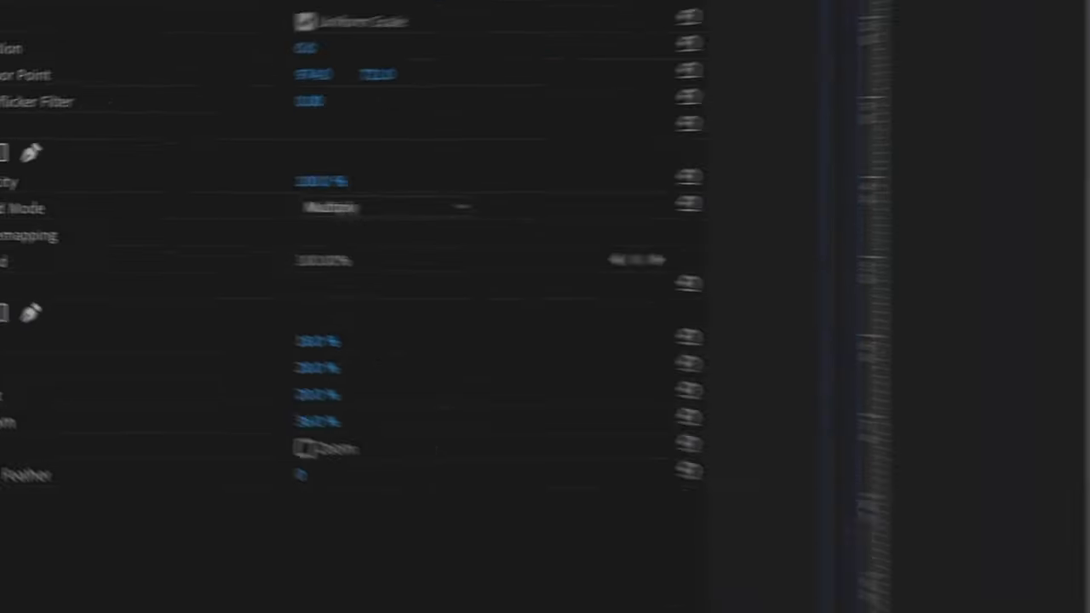
{"action": "left_click_drag", "start_coordinate": [366, 483], "coordinate": [295, 482]}
{"action": "left_click_drag", "start_coordinate": [532, 296], "coordinate": [555, 368]}
{"action": "left_click_drag", "start_coordinate": [390, 479], "coordinate": [665, 479]}
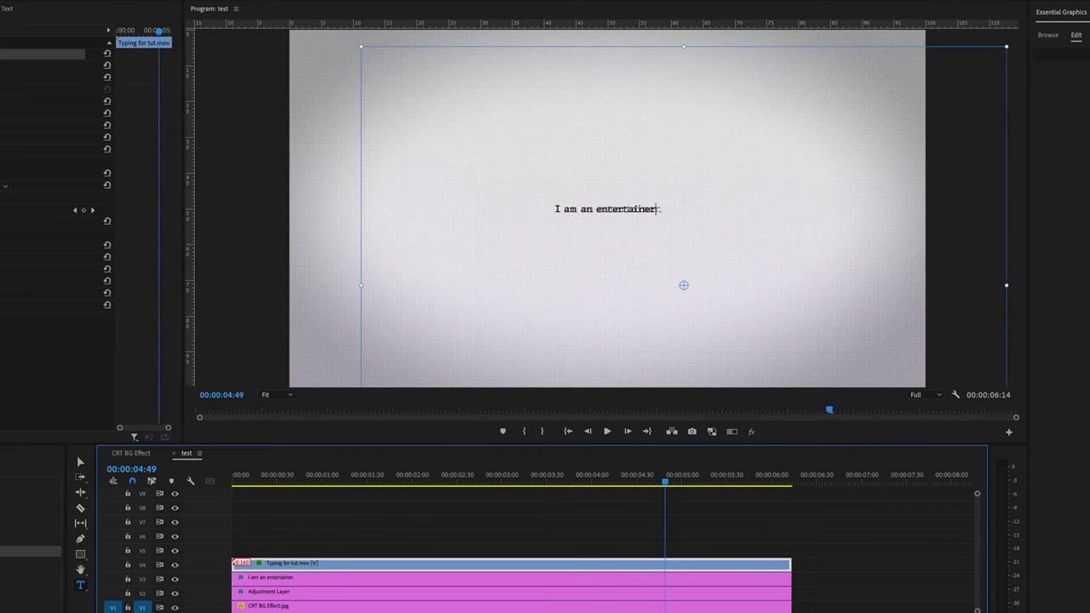
{"action": "left_click_drag", "start_coordinate": [1007, 46], "coordinate": [1011, 41]}
{"action": "left_click_drag", "start_coordinate": [903, 146], "coordinate": [908, 147]}
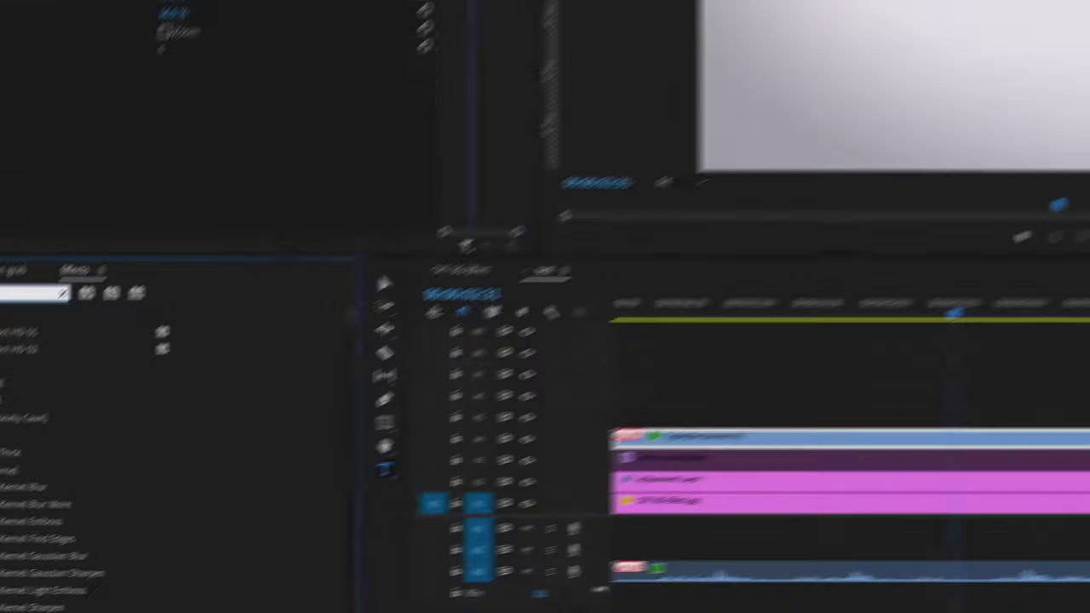
- Apply VR Chromatic Aberrations to the typing clip and mask the effect with a four-point shape around the typed text
{"action": "type", "text": "chromati"}
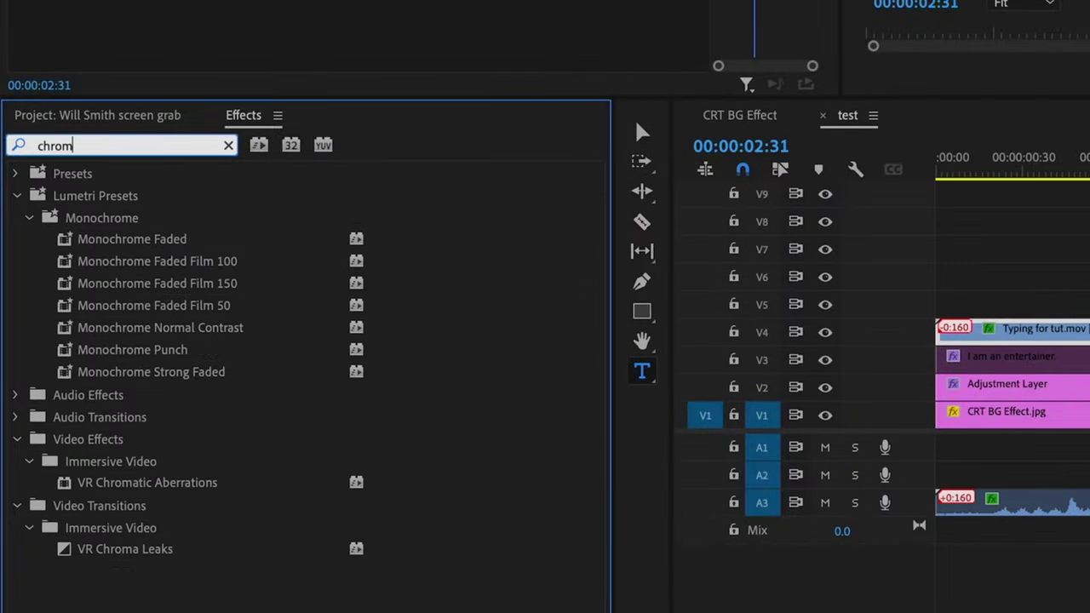
{"action": "left_click_drag", "start_coordinate": [146, 306], "coordinate": [1022, 385]}
{"action": "left_click", "coordinate": [469, 236]}
{"action": "left_click", "coordinate": [708, 248]}
{"action": "left_click", "coordinate": [725, 297]}
{"action": "left_click", "coordinate": [386, 324]}
{"action": "left_click", "coordinate": [470, 236]}
{"action": "left_click_drag", "start_coordinate": [386, 325], "coordinate": [433, 282]}
{"action": "left_click_drag", "start_coordinate": [709, 249], "coordinate": [710, 247]}
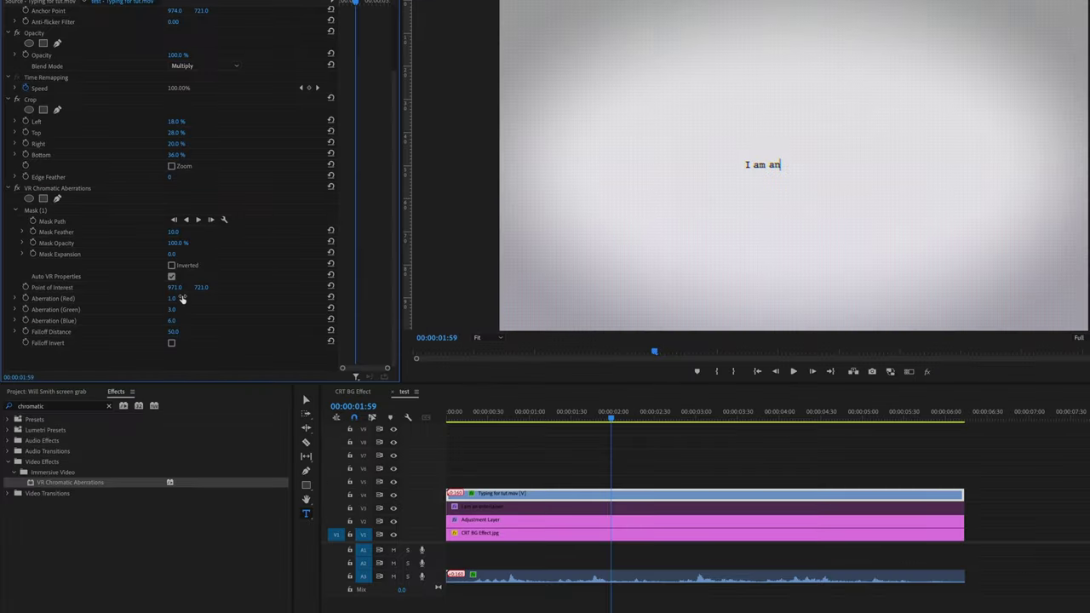
- Preview the typing clip with the red aberration set to 4.0 and lower the effect's falloff distance
{"action": "key", "text": "space"}
{"action": "key", "text": "space"}
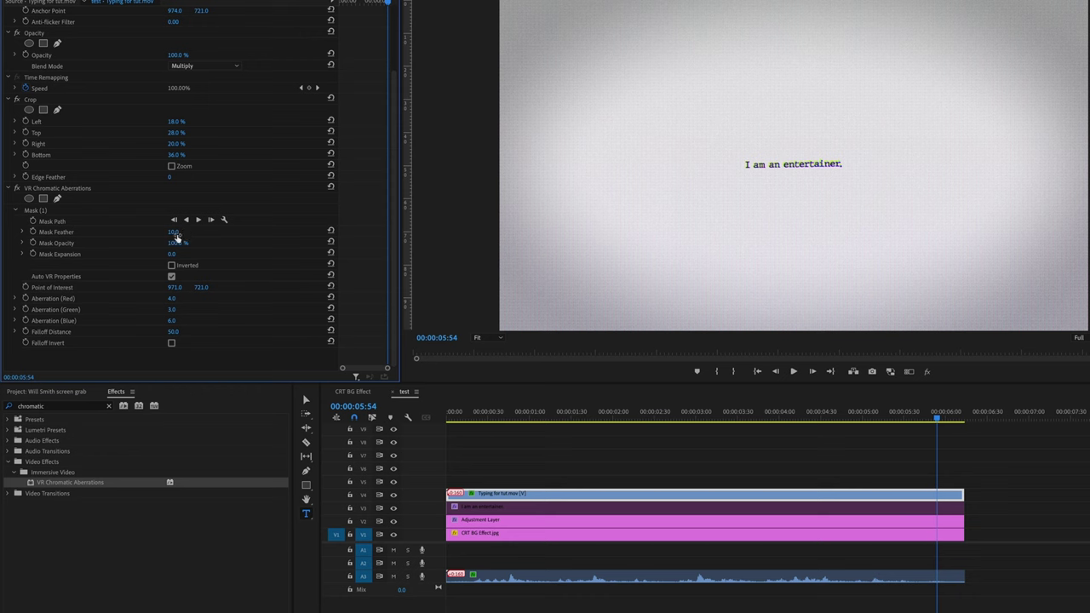
{"action": "left_click_drag", "start_coordinate": [173, 332], "coordinate": [154, 331]}
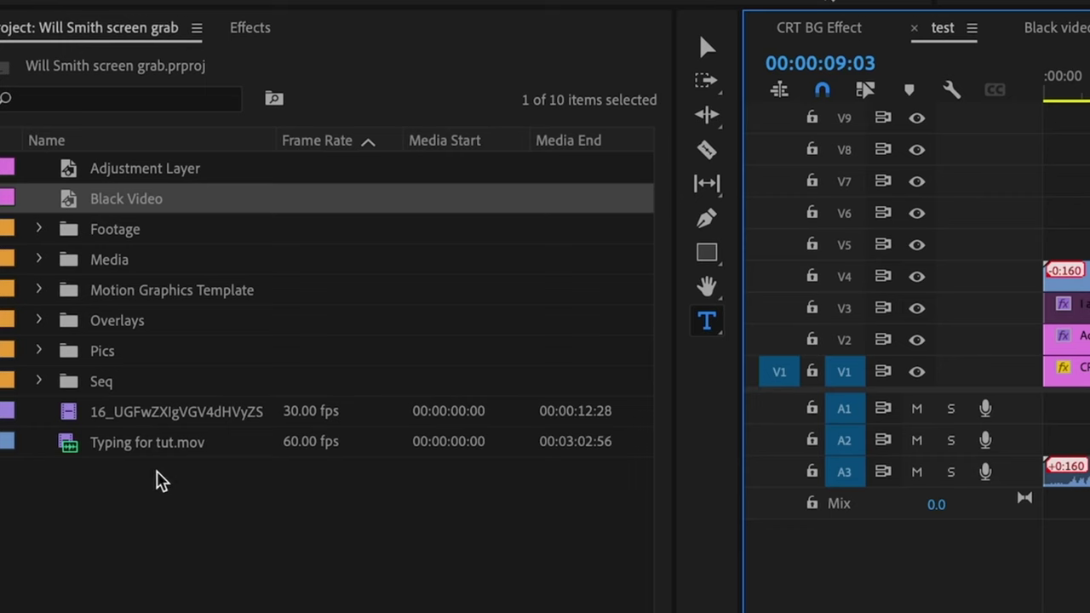
- Place Black Video on V1 at 00:00:09:03 with an adjustment layer directly above it on V2
{"action": "left_click", "coordinate": [120, 501]}
{"action": "right_click", "coordinate": [119, 500]}
{"action": "mouse_move", "coordinate": [328, 324]}
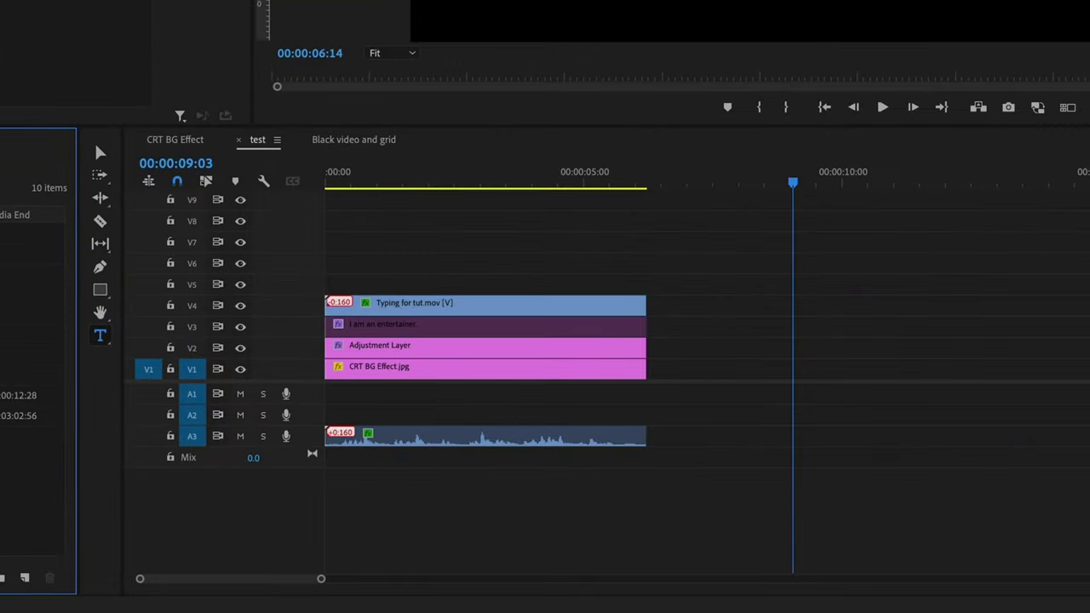
{"action": "left_click_drag", "start_coordinate": [34, 253], "coordinate": [795, 373]}
{"action": "left_click_drag", "start_coordinate": [94, 297], "coordinate": [1003, 400]}
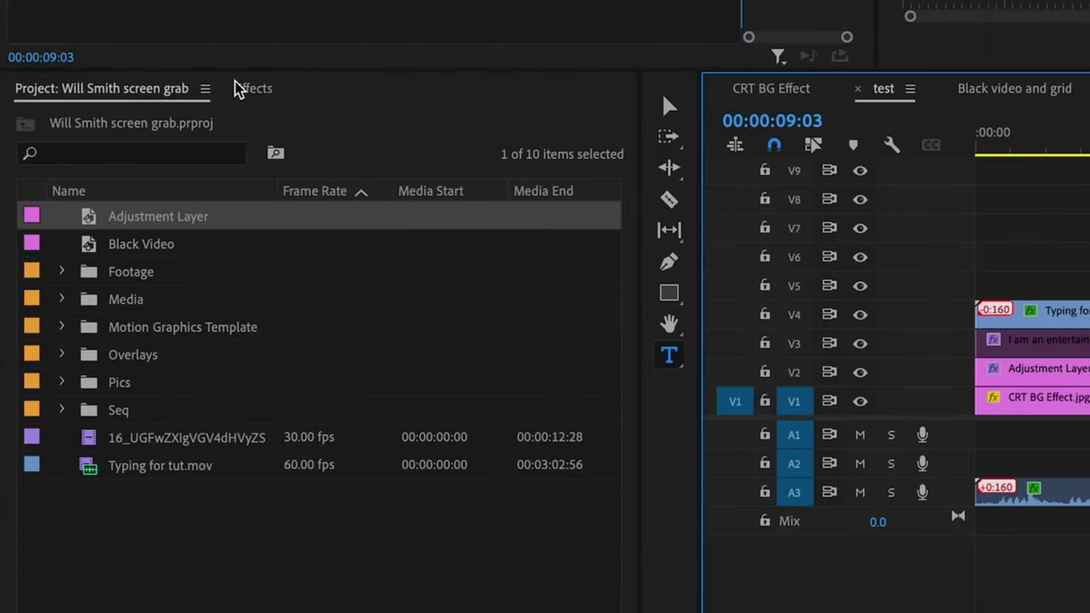
- Find the Grid video effect and apply it to the adjustment layer above the black video
{"action": "left_click", "coordinate": [158, 214]}
{"action": "left_click", "coordinate": [89, 239]}
{"action": "type", "text": "grid"}
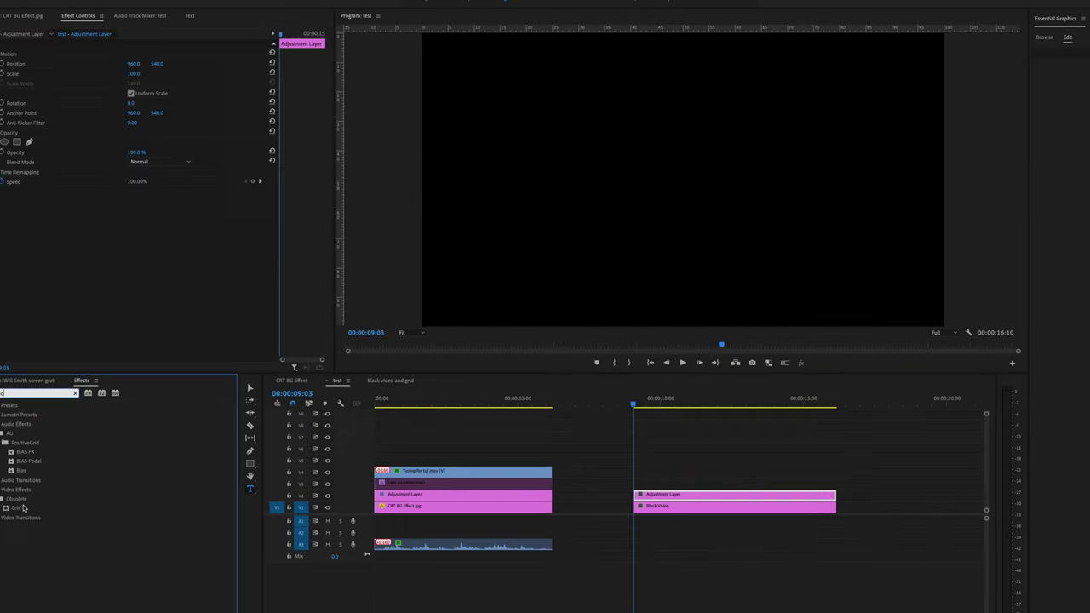
{"action": "left_click_drag", "start_coordinate": [60, 447], "coordinate": [693, 494]}
- Size the grid from Width & Height Sliders with width 8.0 and height 4.0, and set its blending mode to Add
{"action": "left_click", "coordinate": [160, 221]}
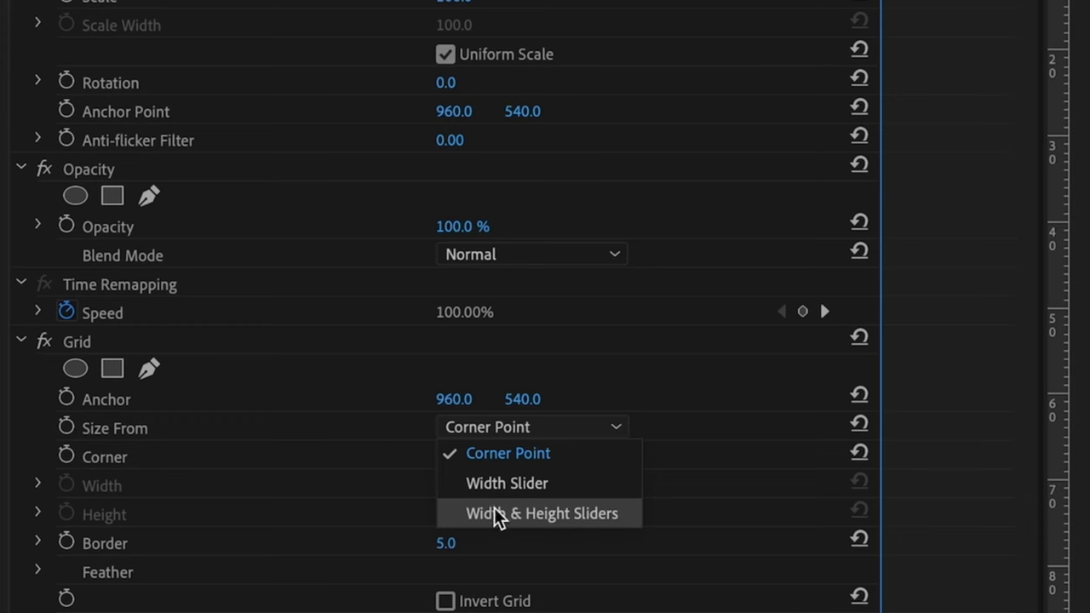
{"action": "left_click", "coordinate": [535, 515]}
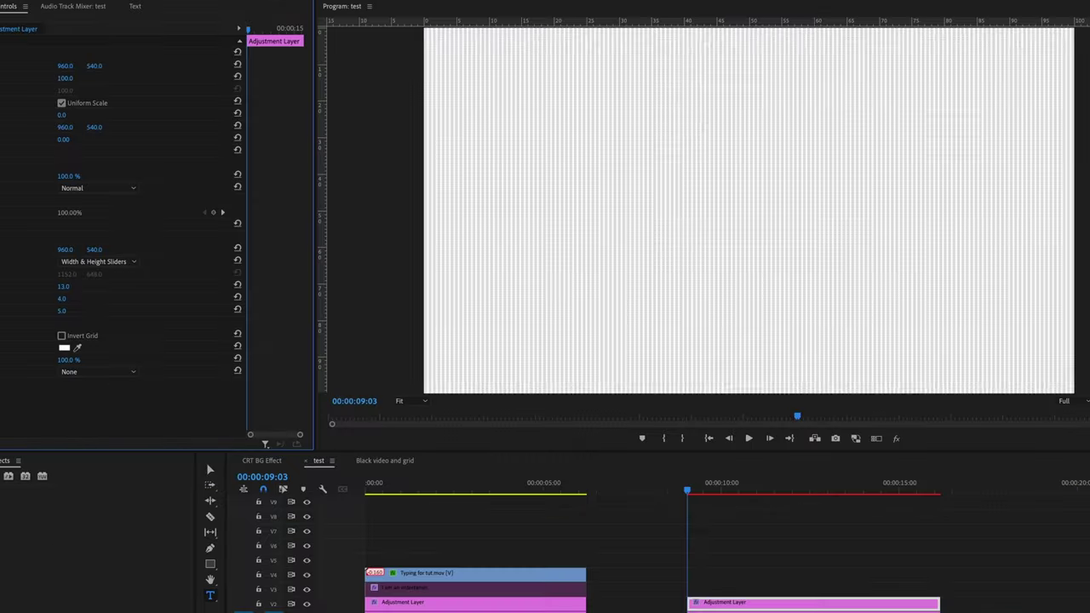
{"action": "left_click_drag", "start_coordinate": [63, 286], "coordinate": [43, 286]}
{"action": "left_click", "coordinate": [86, 372]}
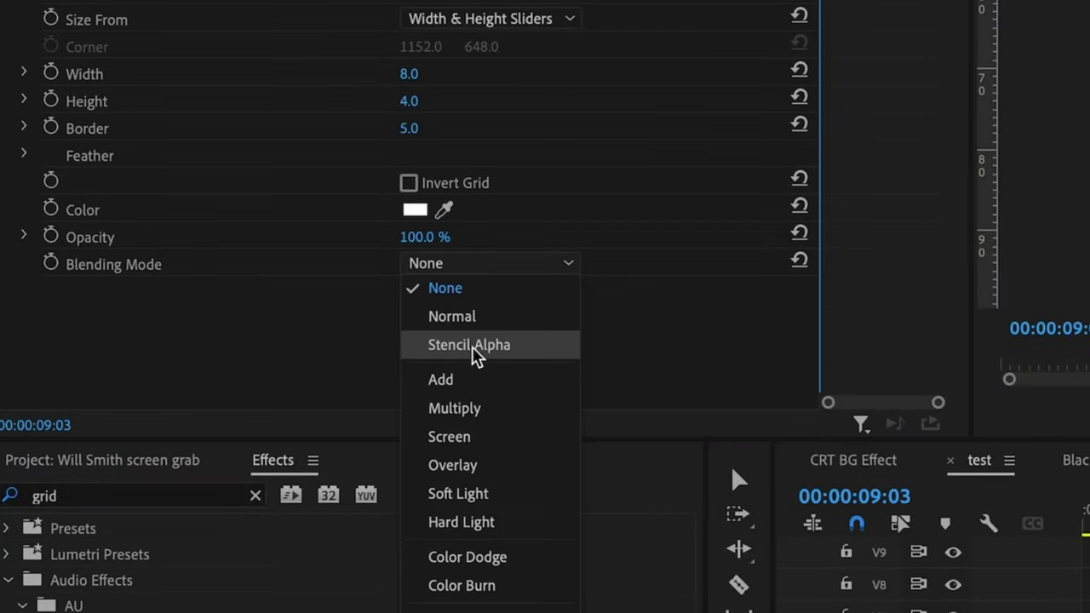
{"action": "left_click", "coordinate": [440, 379]}
- Search the effects for "lens" and apply Lens Distortion to the adjustment layer with a curvature of 5
{"action": "left_click", "coordinate": [151, 504]}
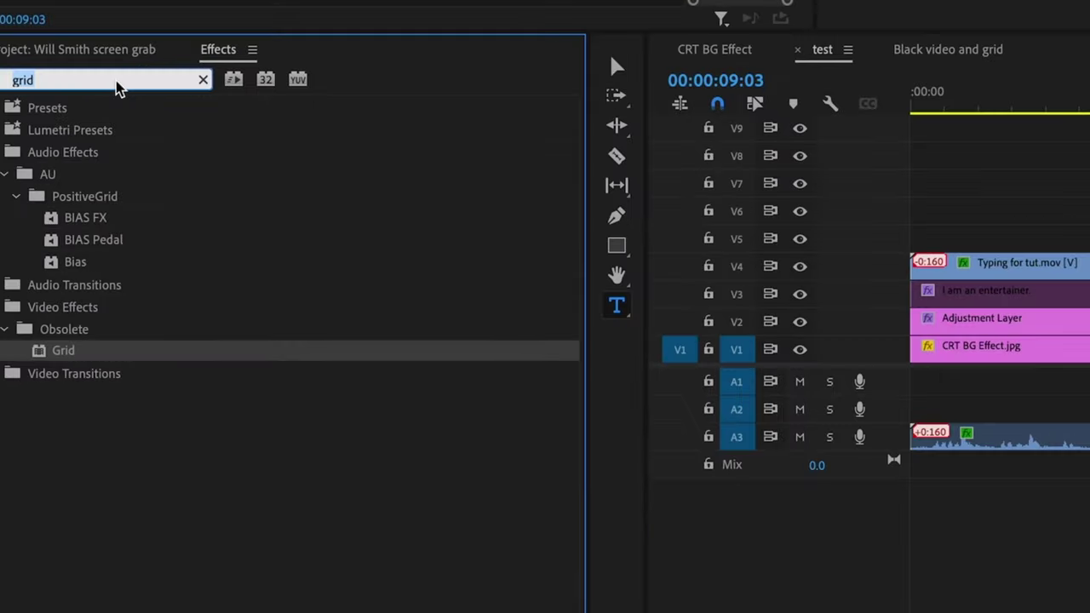
{"action": "type", "text": "lens"}
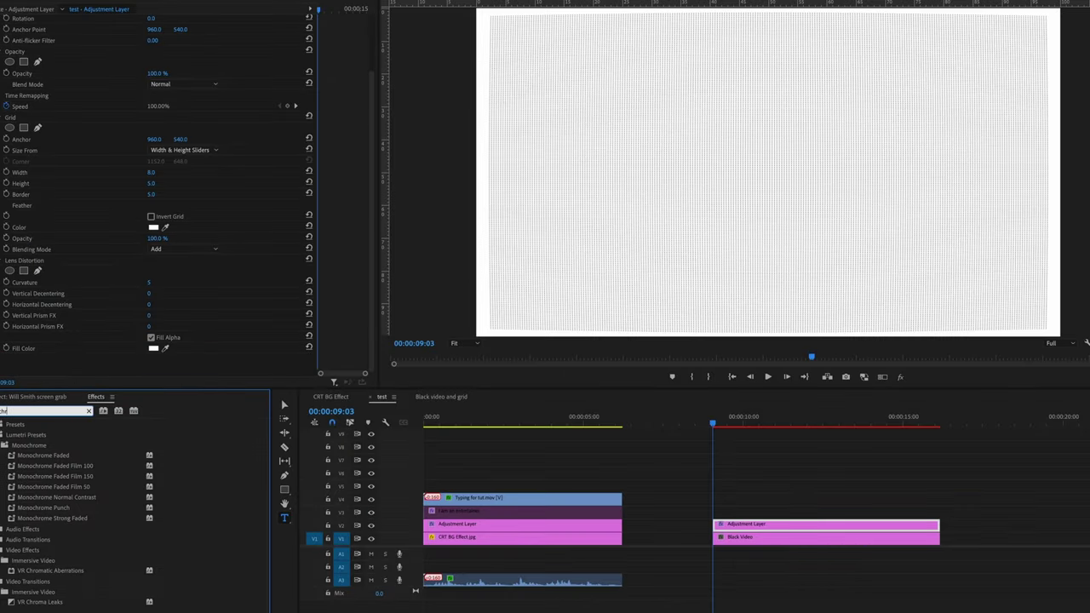
- Search for the Transform effect, apply it to the adjustment layer above the black video, and set its scale to 106
{"action": "left_click", "coordinate": [51, 412]}
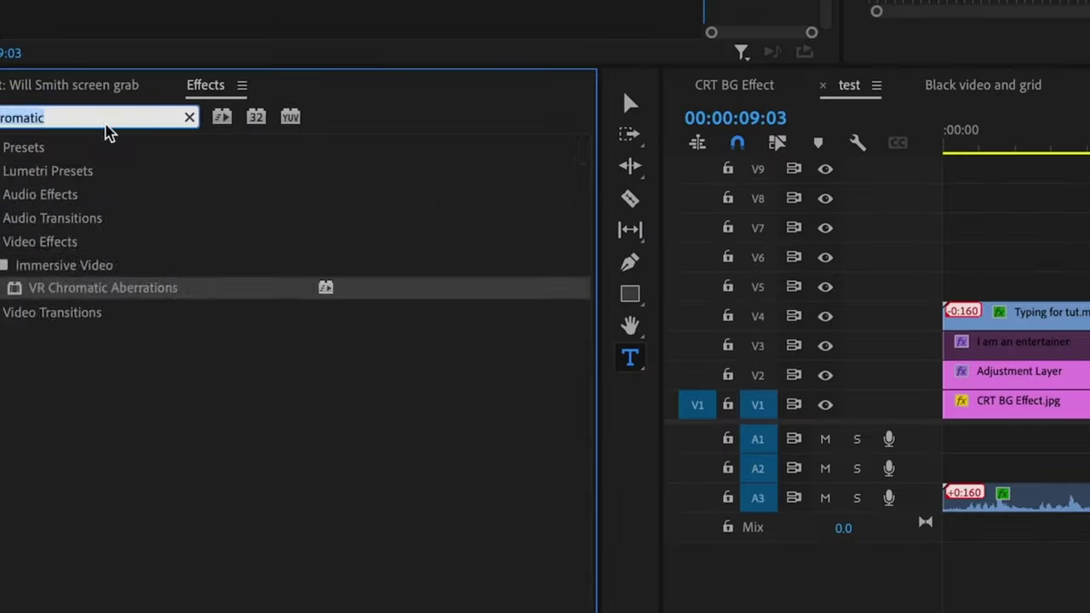
{"action": "type", "text": "trab"}
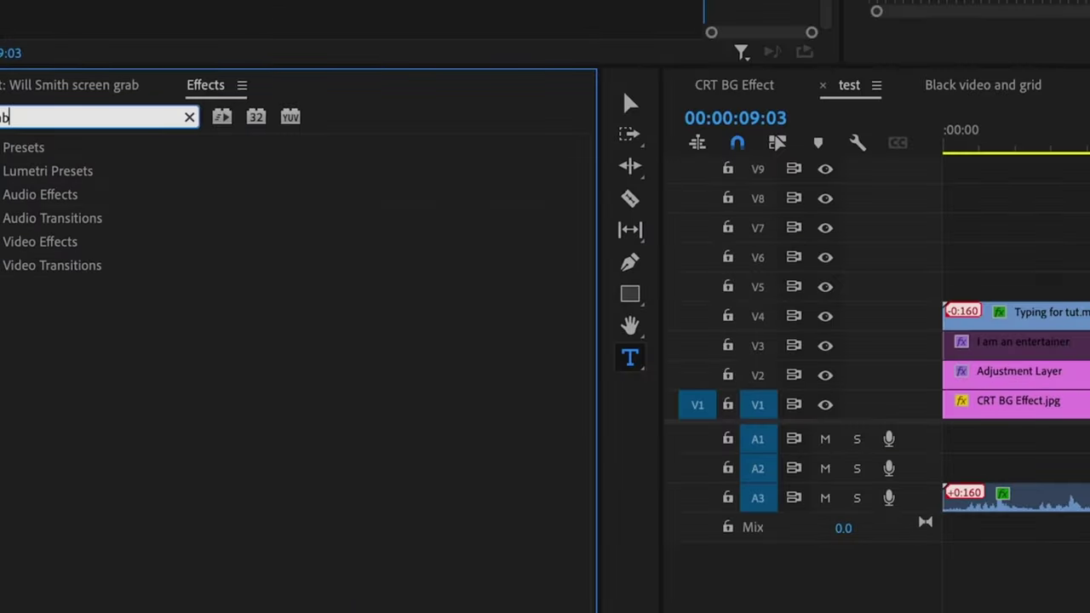
{"action": "key", "text": "BackSpace"}
{"action": "type", "text": "nsform"}
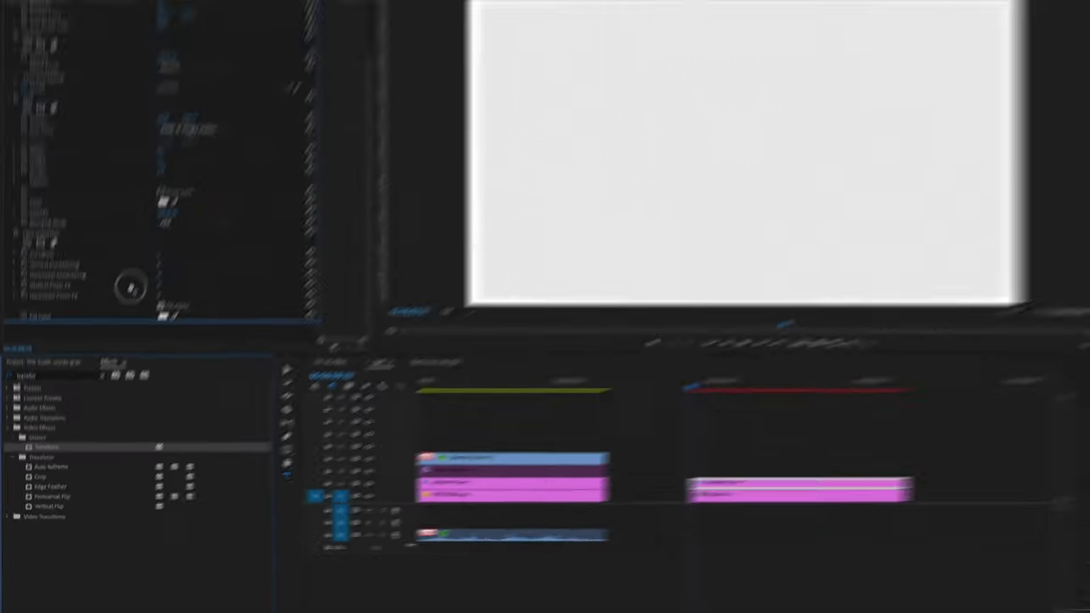
{"action": "scroll", "coordinate": [157, 267], "scroll_direction": "down", "scroll_amount": 4}
{"action": "left_click_drag", "start_coordinate": [155, 262], "coordinate": [163, 262]}
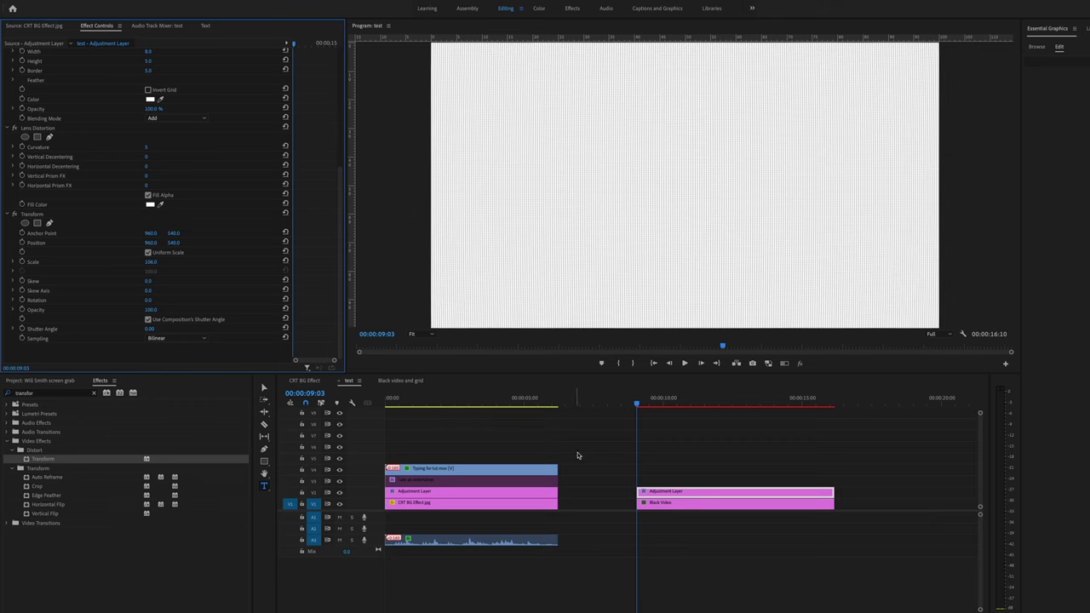
- Search the effects for "chroma" and try to apply VR Chromatic Aberrations to the adjustment layer above the black video
{"action": "left_click", "coordinate": [63, 394]}
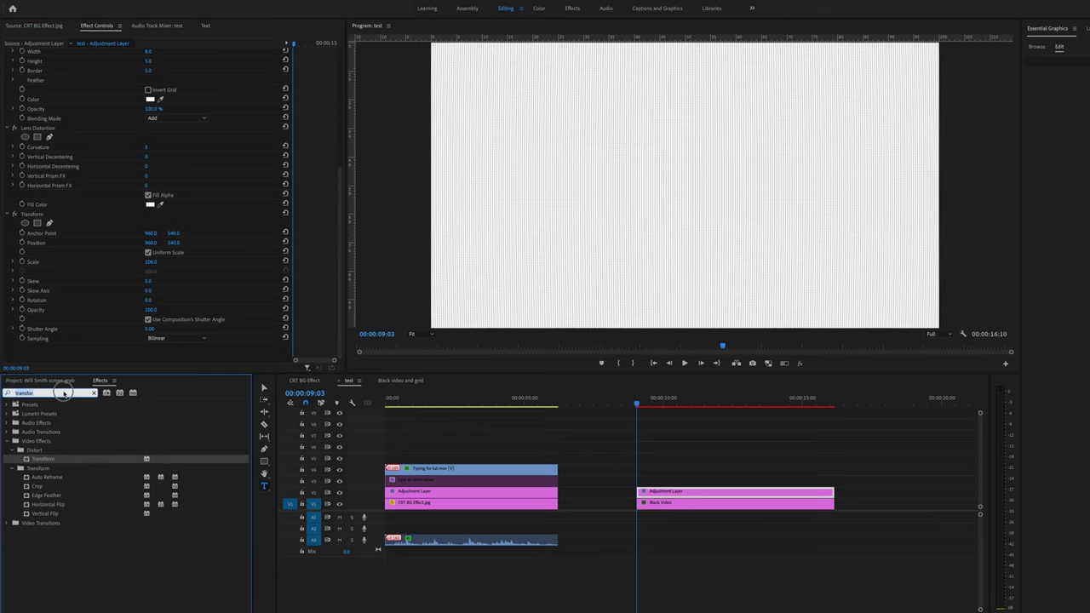
{"action": "type", "text": "chroma"}
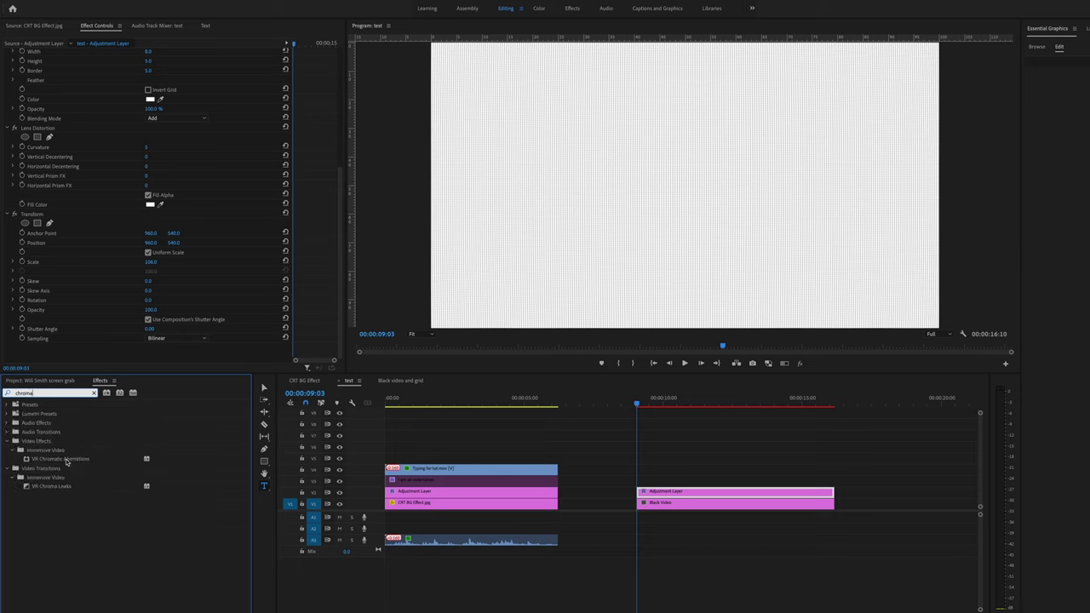
{"action": "left_click_drag", "start_coordinate": [67, 462], "coordinate": [684, 492]}
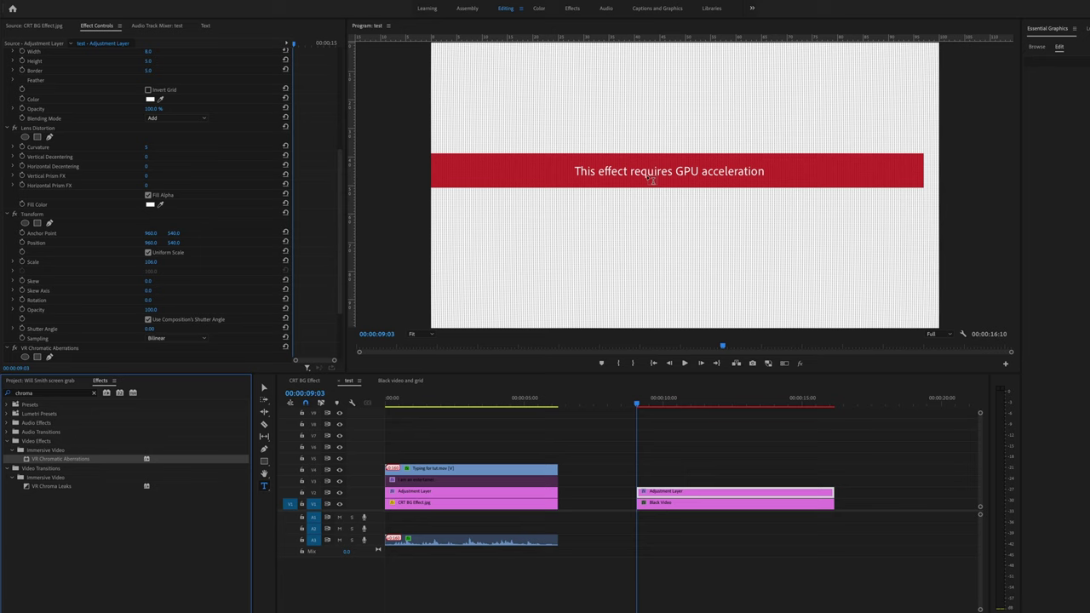
- Nest the black video and its adjustment layer together as a sequence named Custom CRT
{"action": "left_click_drag", "start_coordinate": [669, 475], "coordinate": [705, 512]}
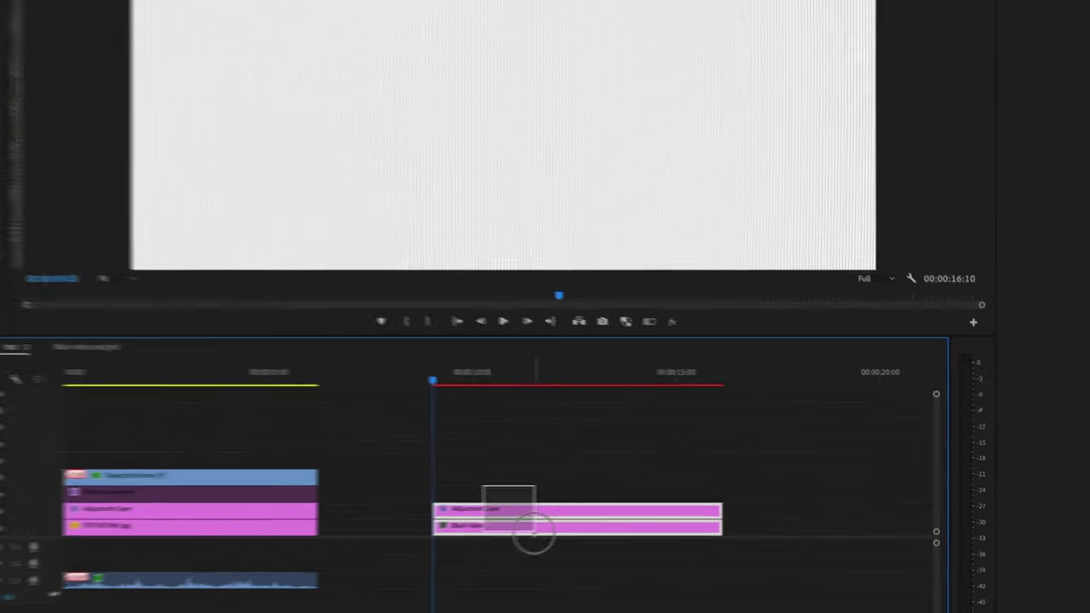
{"action": "key", "text": "shift+n"}
{"action": "type", "text": "Custom CRT"}
{"action": "key", "text": "Return"}
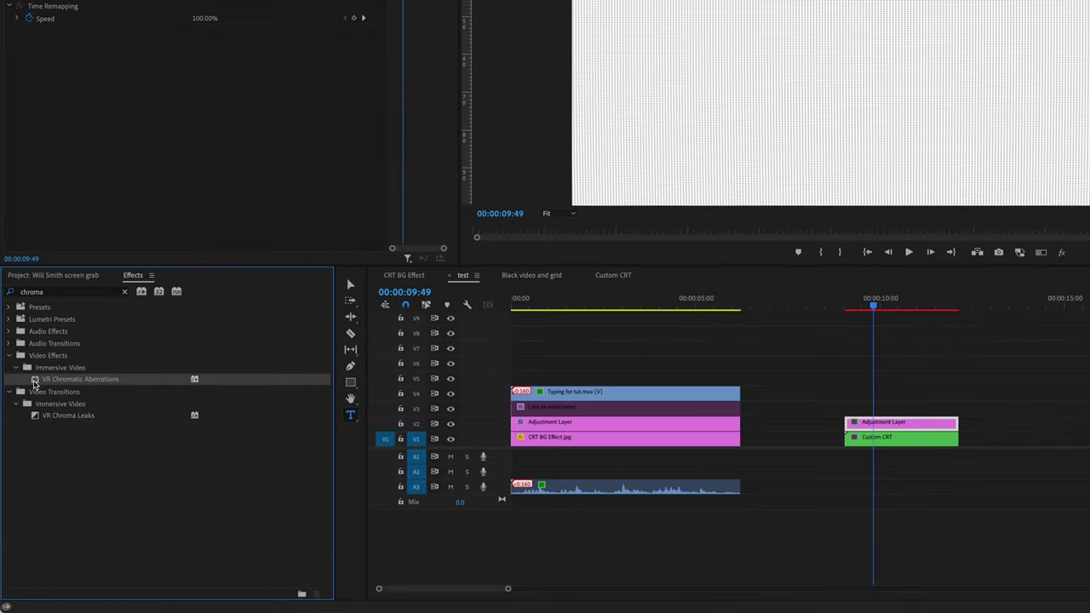
- Apply VR Chromatic Aberrations to the adjustment layer above Custom CRT and darken its edges with a negative Lumetri vignette amount
{"action": "left_click_drag", "start_coordinate": [34, 382], "coordinate": [915, 423]}
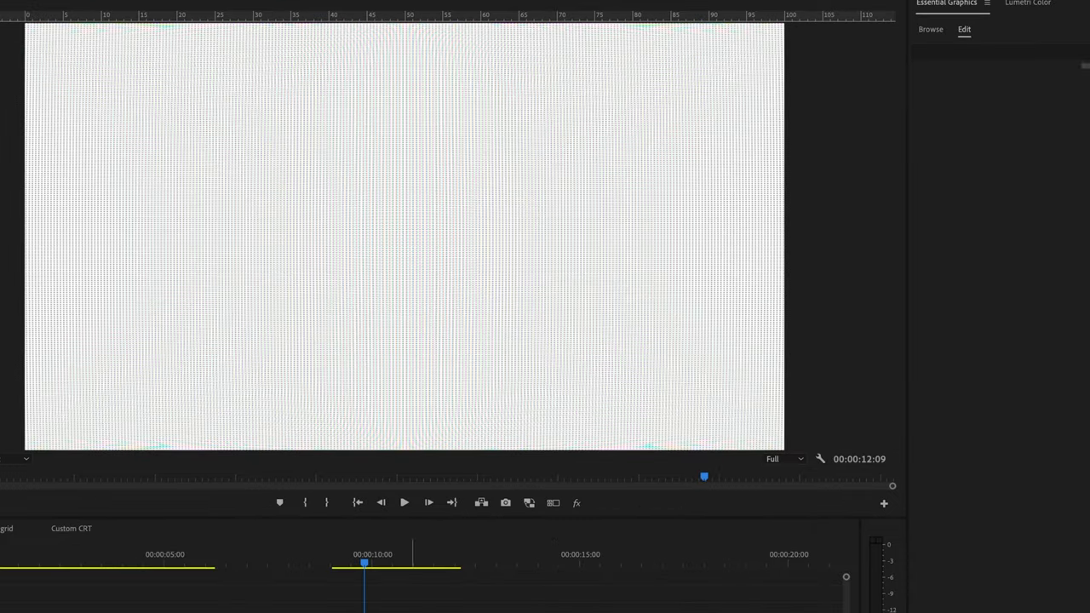
{"action": "left_click", "coordinate": [397, 600]}
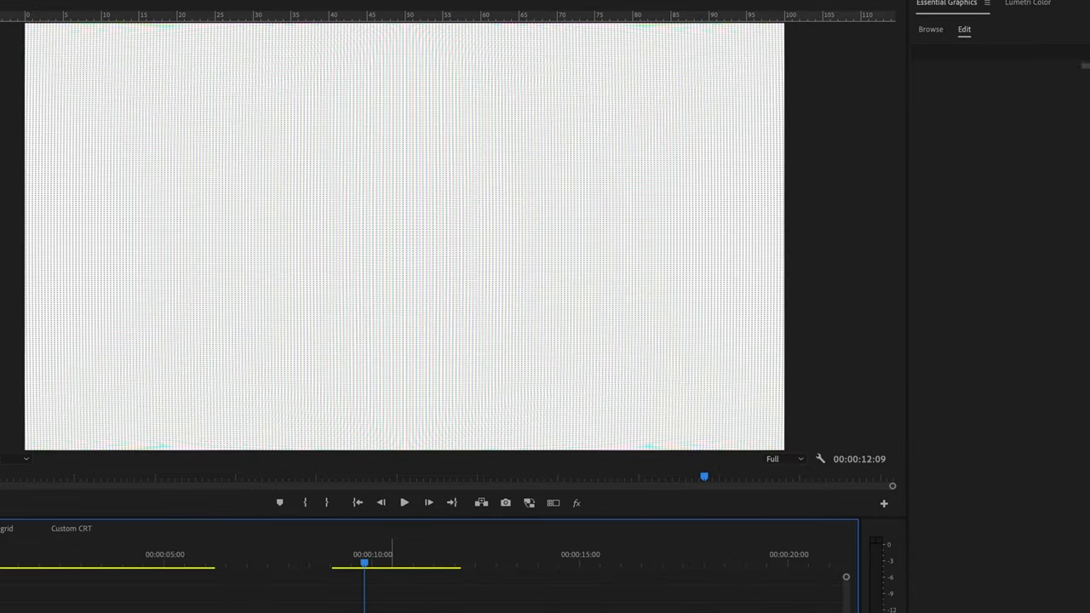
{"action": "left_click", "coordinate": [1029, 5]}
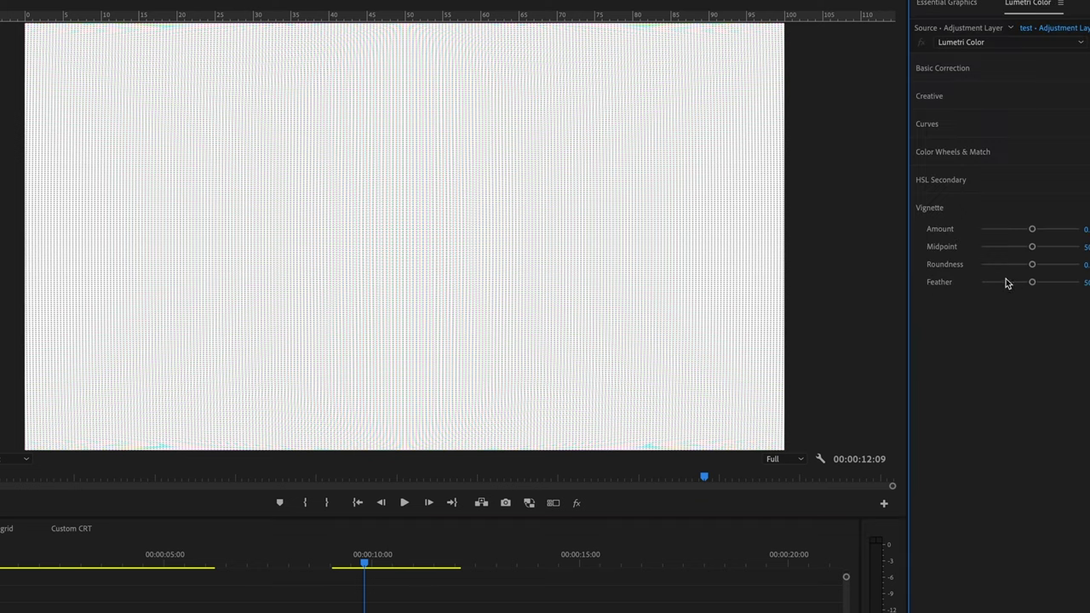
{"action": "left_click_drag", "start_coordinate": [1032, 229], "coordinate": [997, 229]}
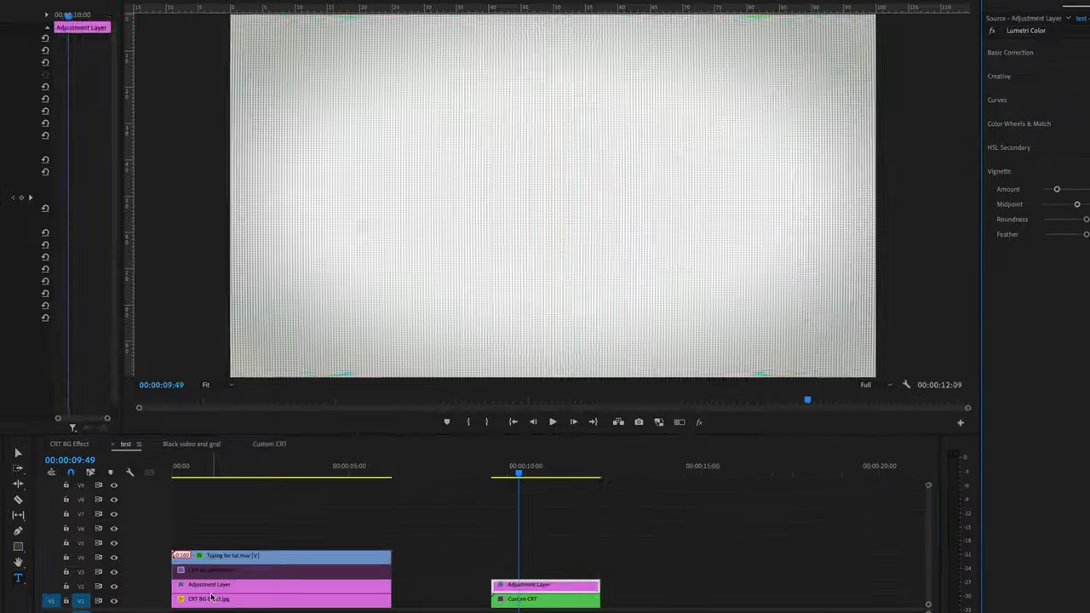
- Copy the Typing for tut.mov clip onto the track above the Custom CRT adjustment layer and play back the result
{"action": "left_click_drag", "start_coordinate": [225, 556], "coordinate": [545, 569], "text": "alt"}
{"action": "left_click", "coordinate": [336, 559]}
{"action": "key", "text": "space"}
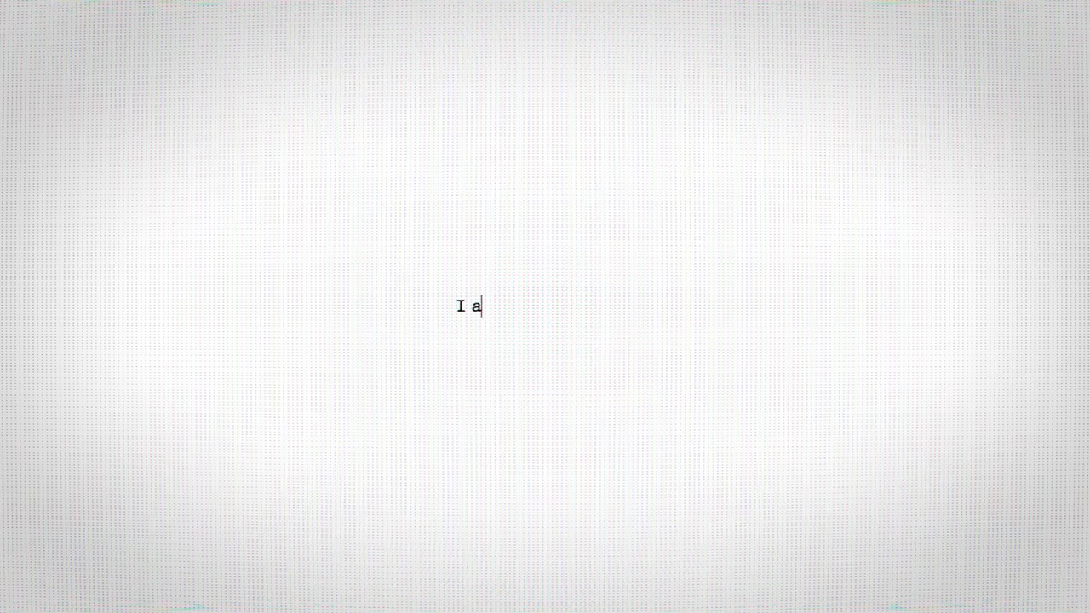
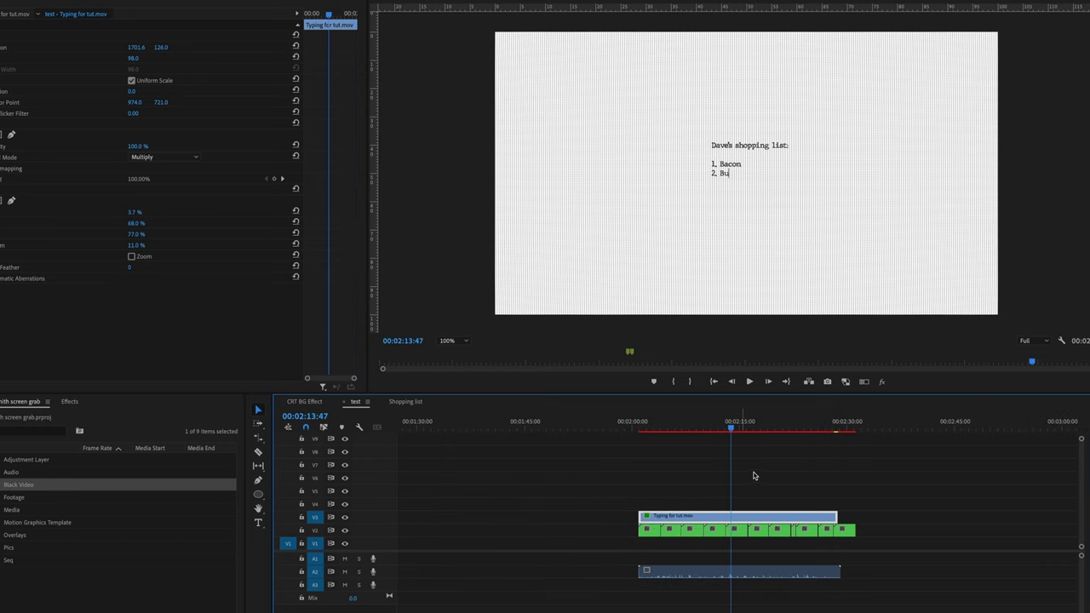
- Nest the Typing for tut.mov clip as a sequence named after the list's owner, and set the nest's blend mode to Multiply
{"action": "left_click", "coordinate": [32, 279]}
{"action": "left_click", "coordinate": [783, 499]}
{"action": "left_click", "coordinate": [774, 515]}
{"action": "key", "text": "shift+n"}
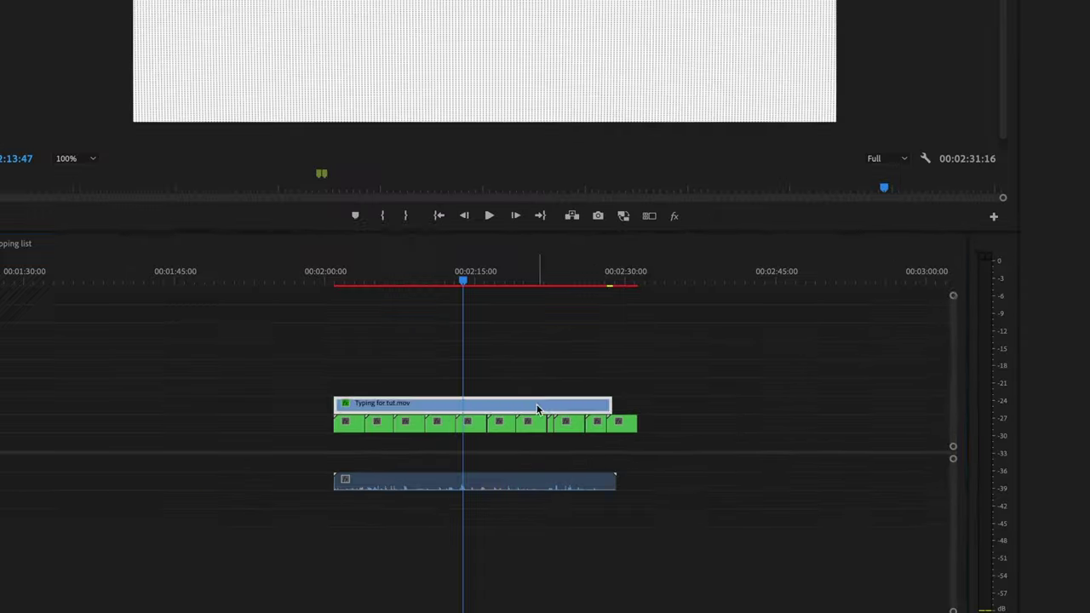
{"action": "type", "text": "Bed"}
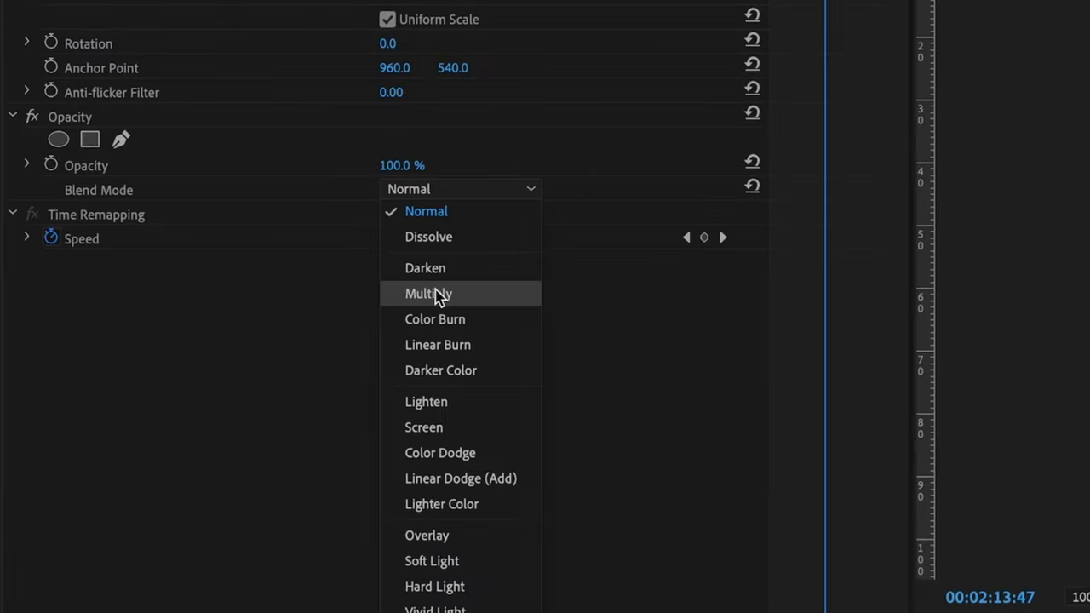
{"action": "left_click", "coordinate": [435, 294]}
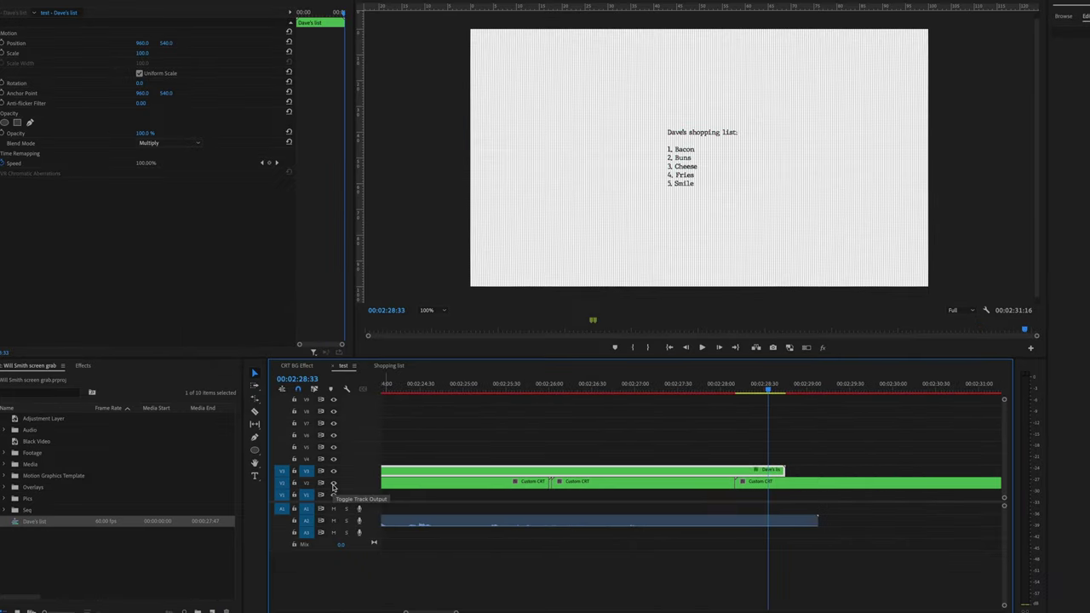
- Hide the output of track V2 and export a still frame of the completed shopping list near the nest's end
{"action": "left_click", "coordinate": [333, 482]}
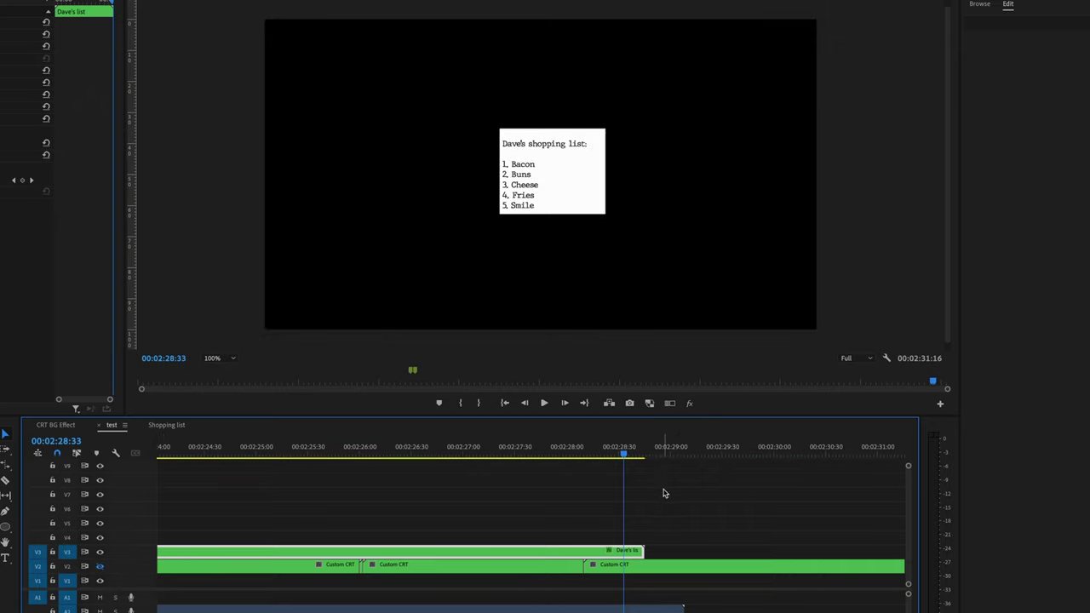
{"action": "scroll", "coordinate": [676, 492], "scroll_direction": "up", "scroll_amount": 3}
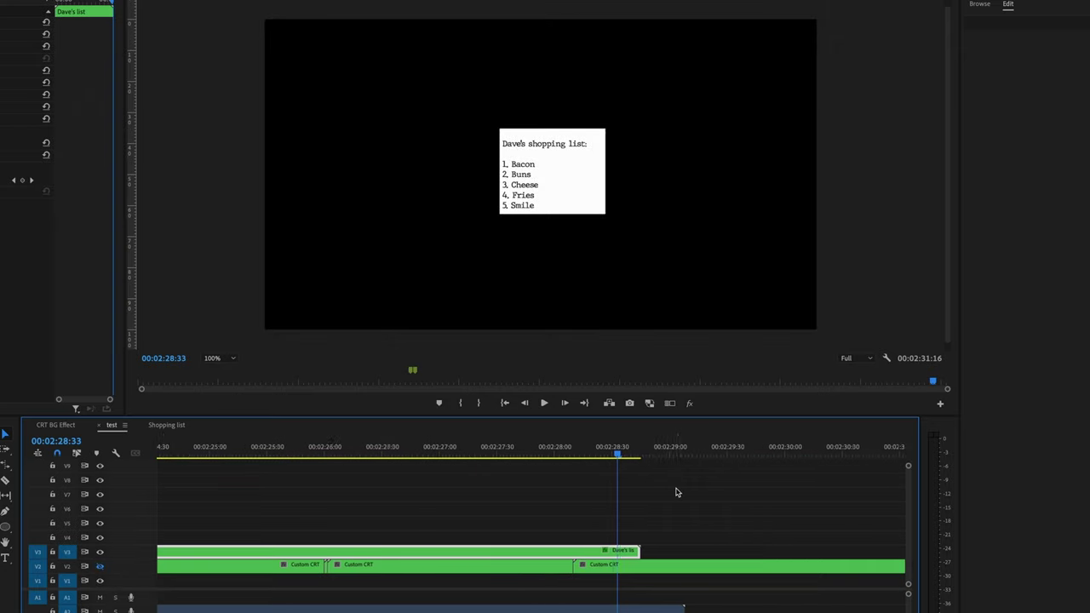
{"action": "left_click_drag", "start_coordinate": [563, 447], "coordinate": [611, 462]}
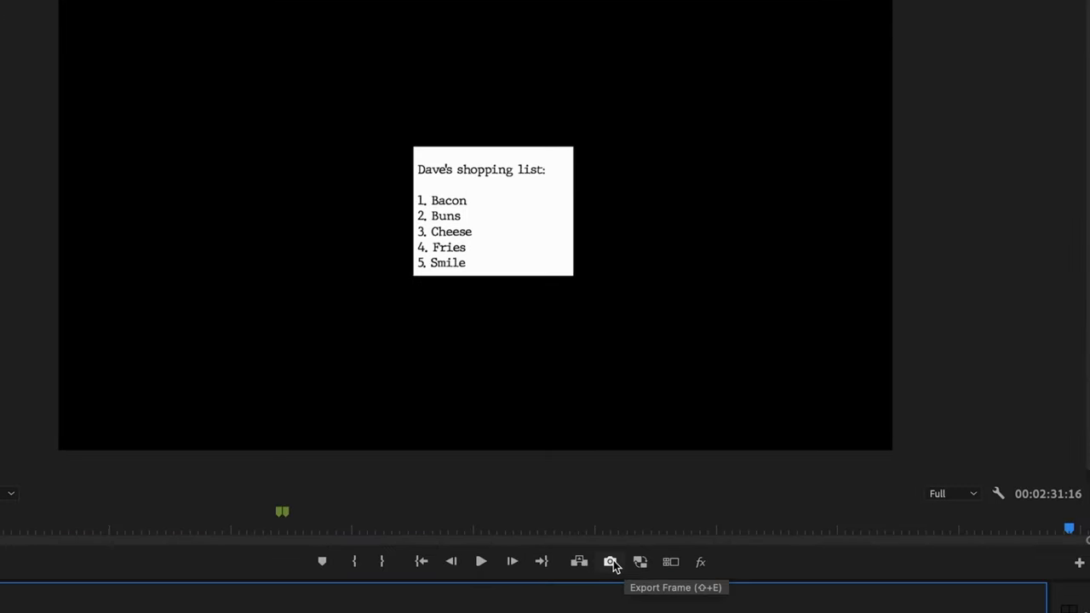
{"action": "left_click", "coordinate": [610, 562]}
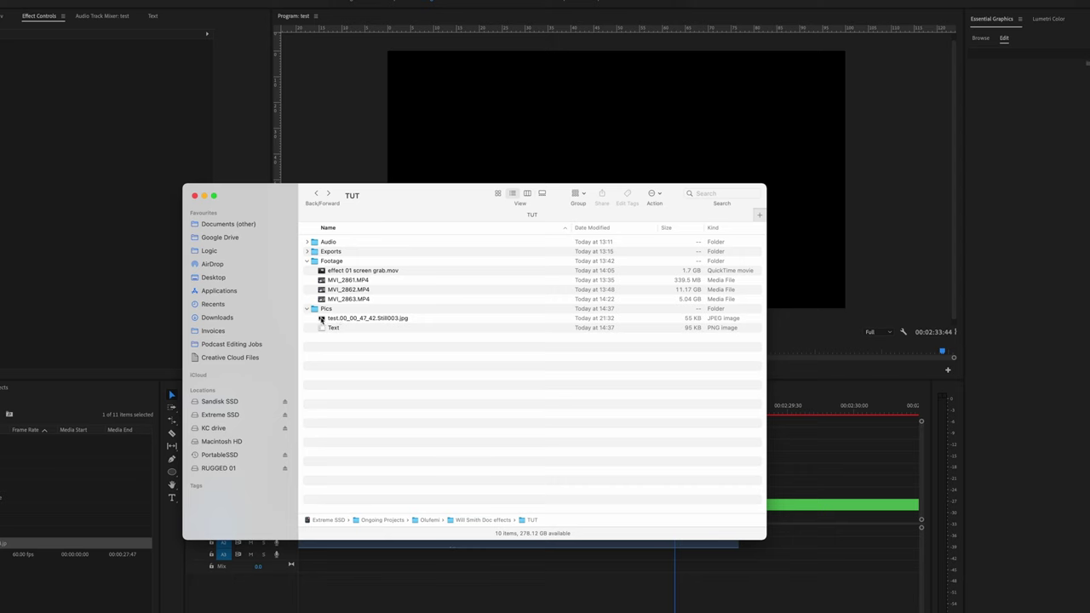
- Place test.00_00_47_42.Still003.jpg from the Pics folder on V3 directly after the nested list, and park the playhead at 00:02:28:47
{"action": "left_click_drag", "start_coordinate": [322, 318], "coordinate": [676, 481]}
{"action": "left_click_drag", "start_coordinate": [562, 480], "coordinate": [601, 491]}
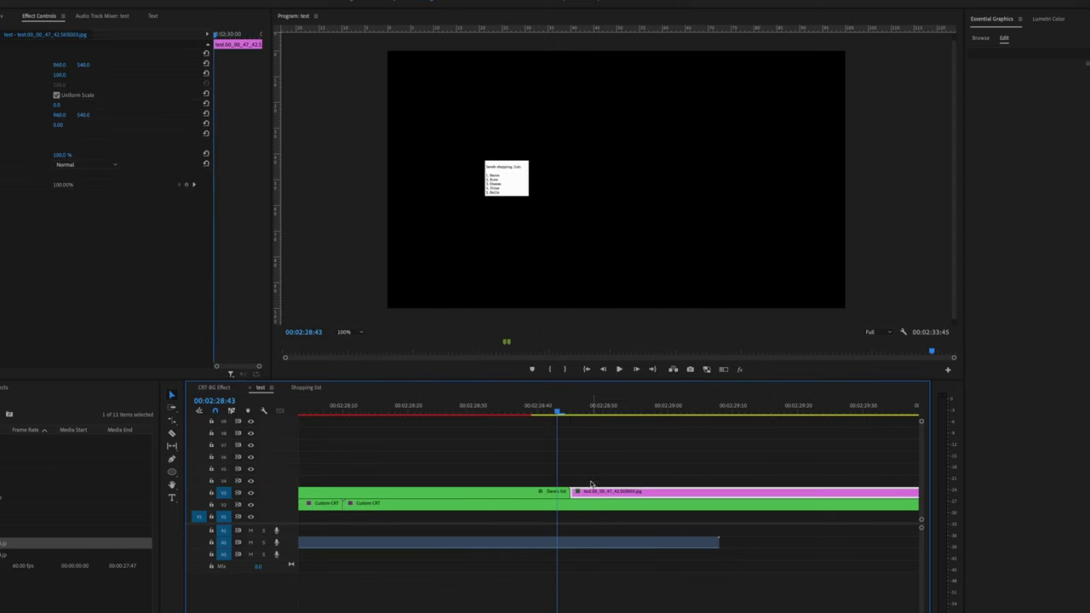
{"action": "left_click", "coordinate": [555, 405]}
{"action": "left_click_drag", "start_coordinate": [555, 405], "coordinate": [604, 414]}
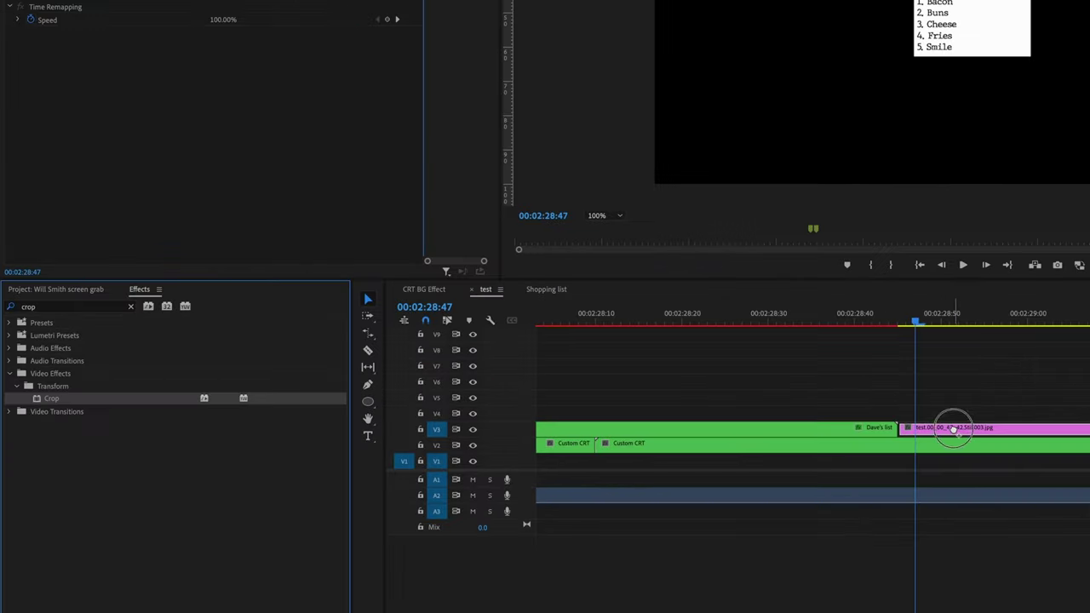
- Apply the Crop effect to the still and crop away the black area around the white shopping list box
{"action": "left_click_drag", "start_coordinate": [609, 494], "coordinate": [610, 493]}
{"action": "left_click", "coordinate": [40, 34]}
{"action": "left_click_drag", "start_coordinate": [954, 183], "coordinate": [952, 65]}
{"action": "left_click_drag", "start_coordinate": [883, 193], "coordinate": [699, 192]}
{"action": "left_click_drag", "start_coordinate": [655, 22], "coordinate": [914, 21]}
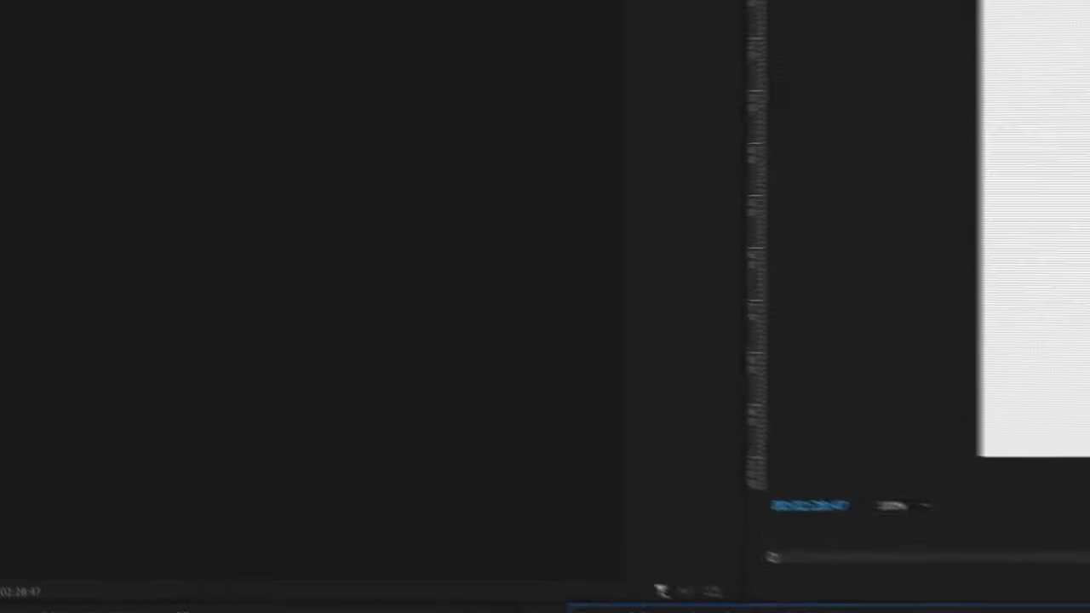
- Set the cropped still's blend mode to Multiply
{"action": "left_click", "coordinate": [399, 163]}
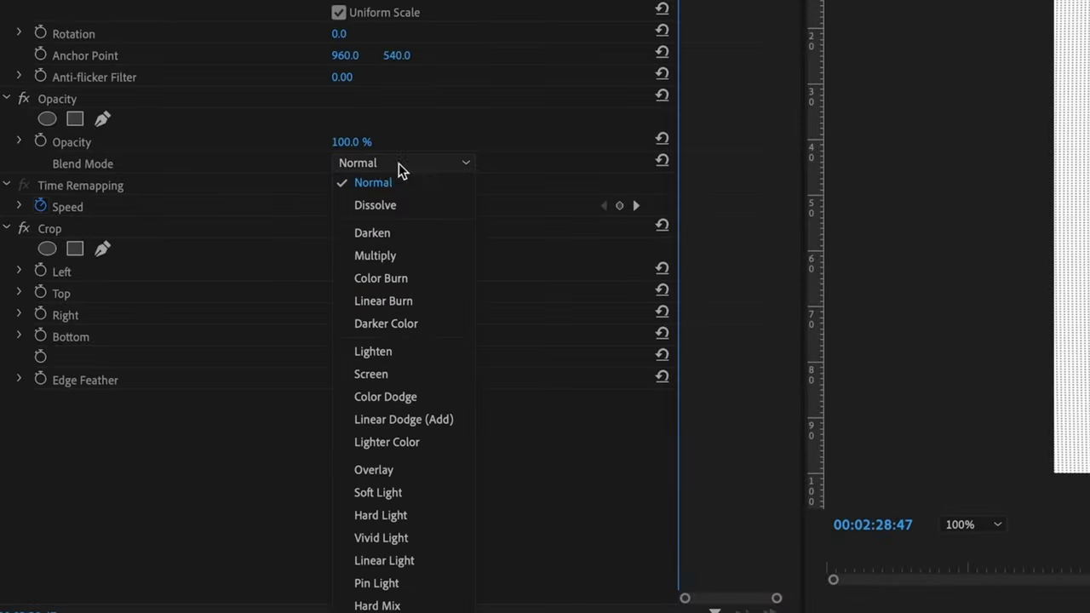
{"action": "left_click", "coordinate": [383, 253]}
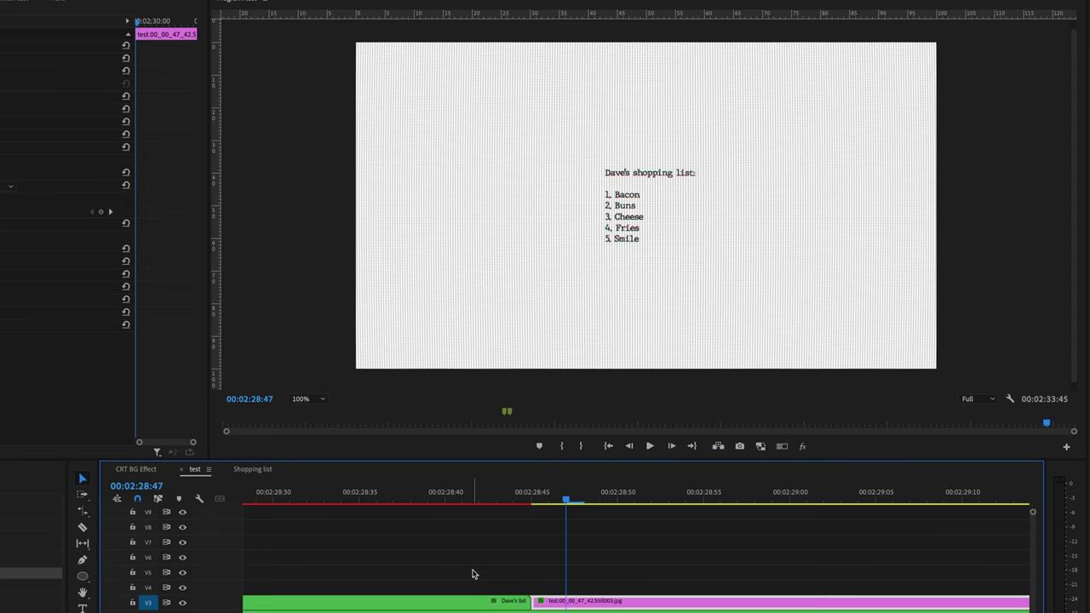
{"action": "scroll", "coordinate": [618, 579], "scroll_direction": "down", "scroll_amount": 1}
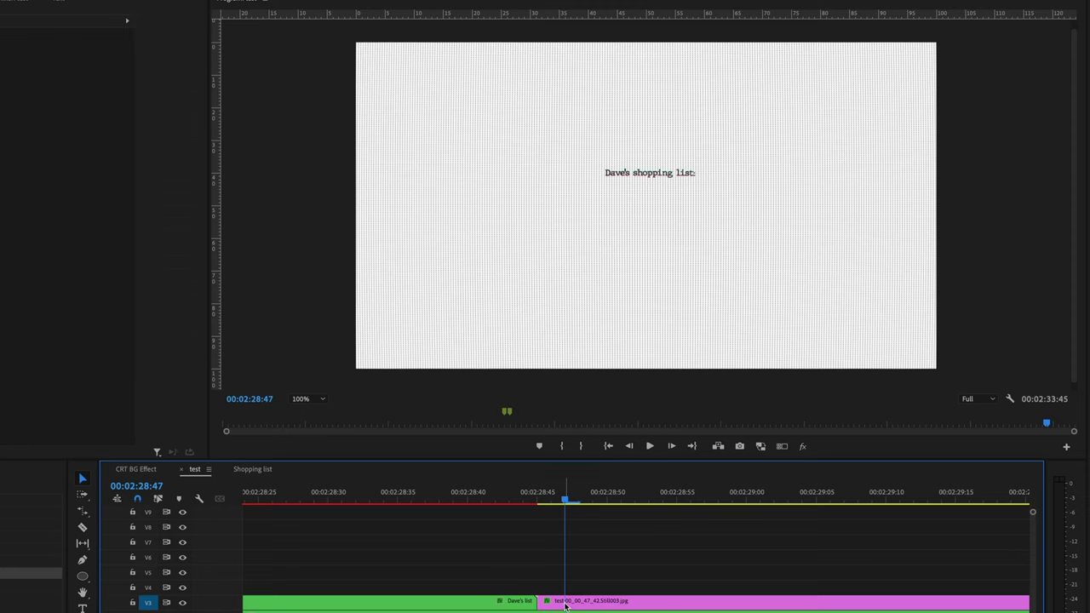
- Rename the still clip on V3 with the shopping list heading it shows, leaving out the apostrophe
{"action": "left_click", "coordinate": [567, 601]}
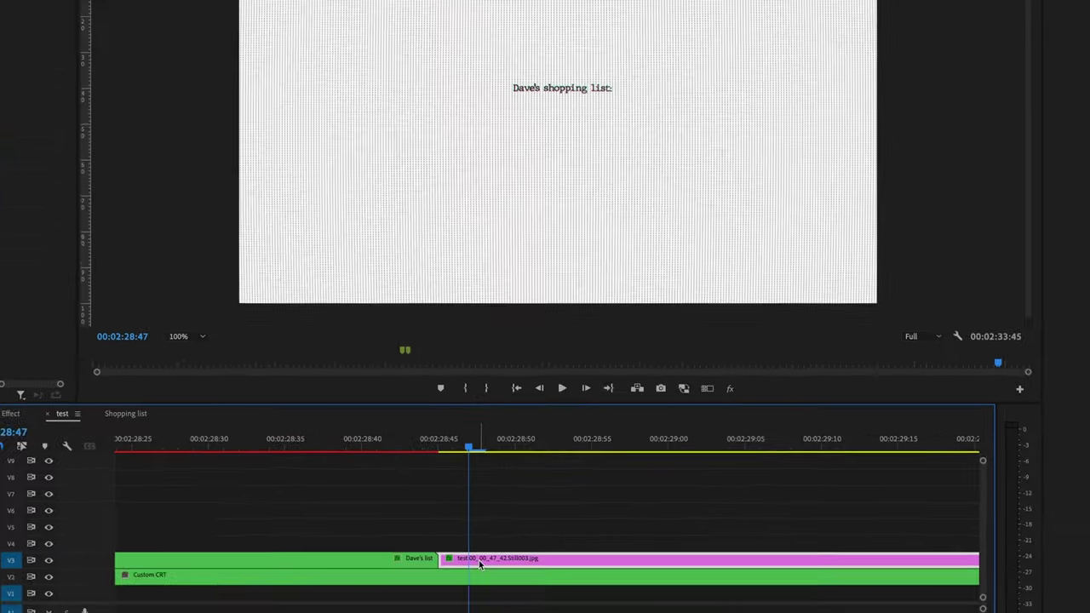
{"action": "right_click", "coordinate": [479, 564]}
{"action": "left_click", "coordinate": [433, 189]}
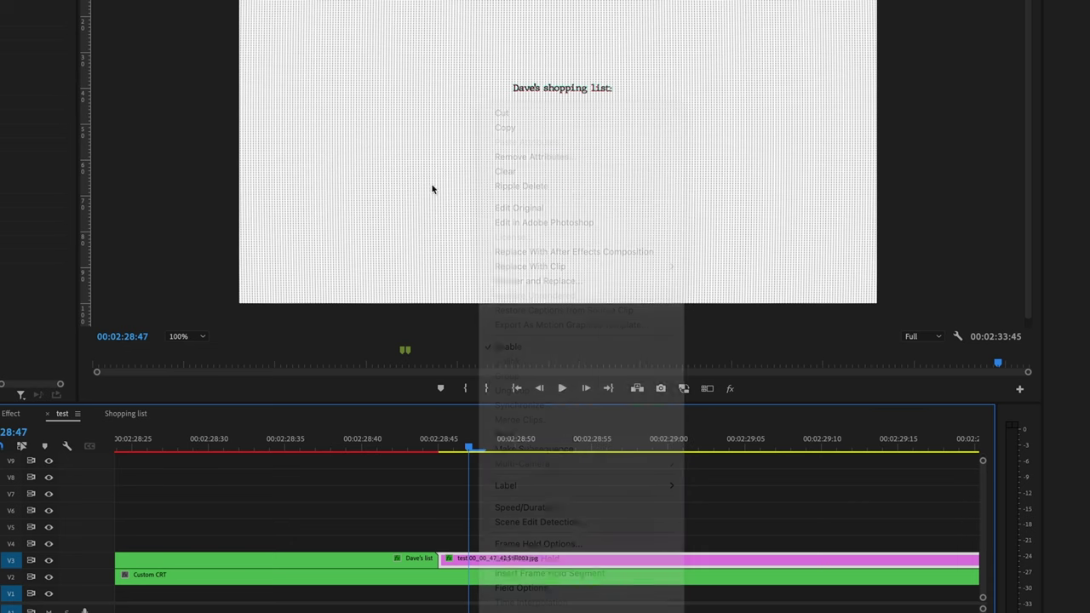
{"action": "right_click", "coordinate": [469, 557]}
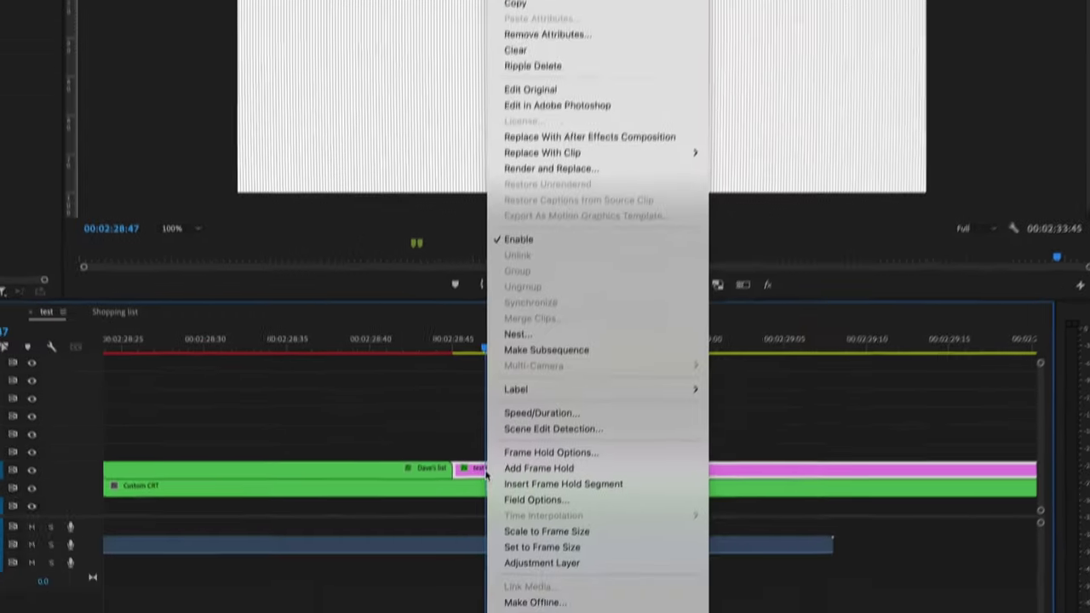
{"action": "left_click", "coordinate": [586, 558]}
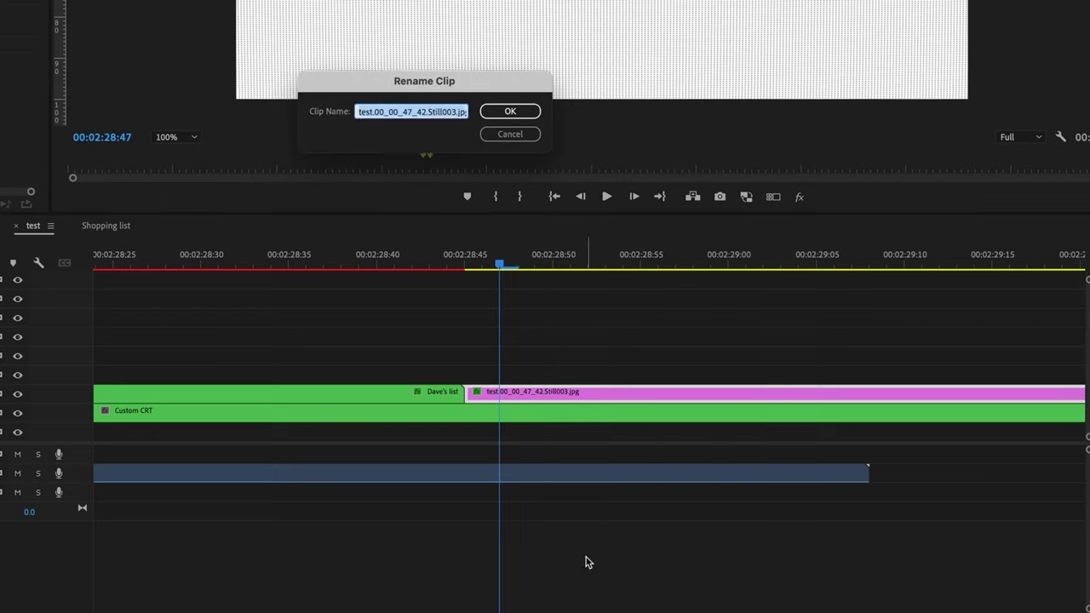
{"action": "type", "text": "Daves shopping list"}
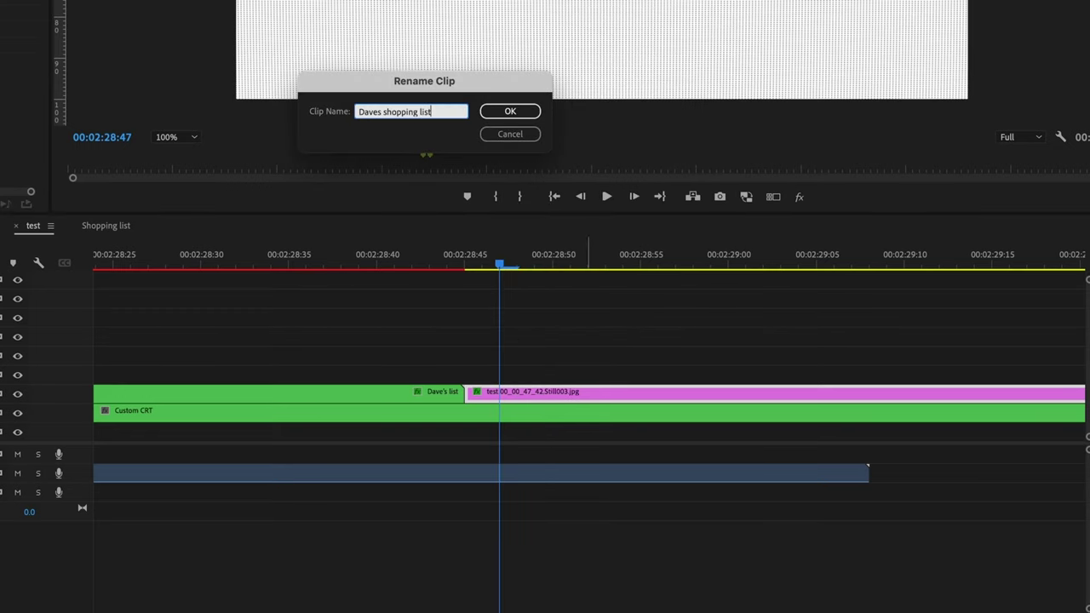
{"action": "key", "text": "Return"}
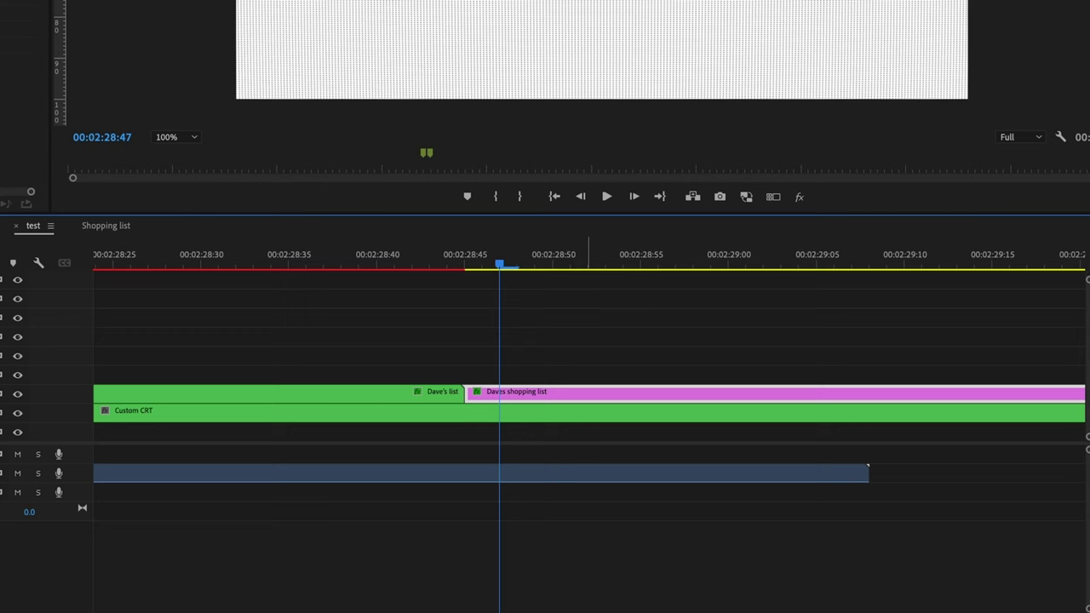
{"action": "left_click_drag", "start_coordinate": [509, 395], "coordinate": [514, 379]}
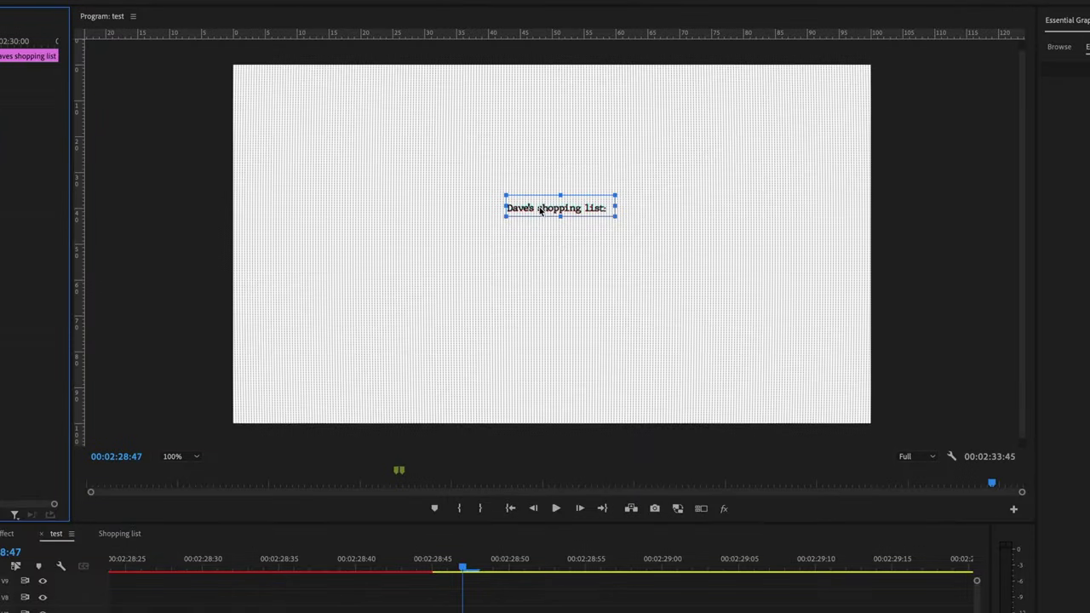
- Draw an ellipse outline with a black stroke around the shopping list at 00:02:28:45
{"action": "left_click_drag", "start_coordinate": [544, 207], "coordinate": [555, 231]}
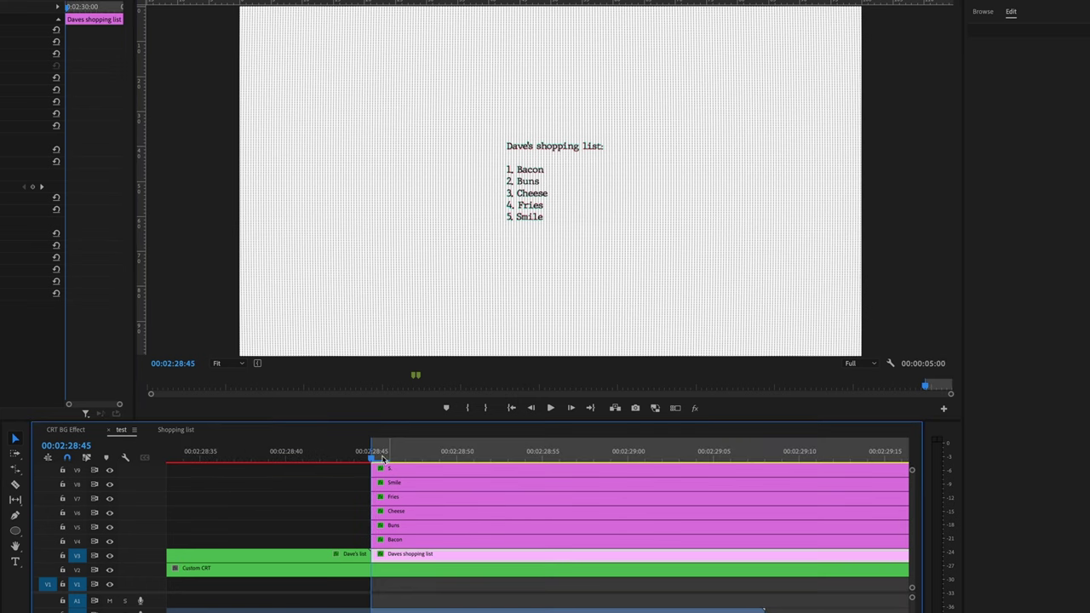
{"action": "left_click", "coordinate": [510, 408]}
{"action": "left_click", "coordinate": [404, 451]}
{"action": "left_click_drag", "start_coordinate": [387, 457], "coordinate": [373, 459]}
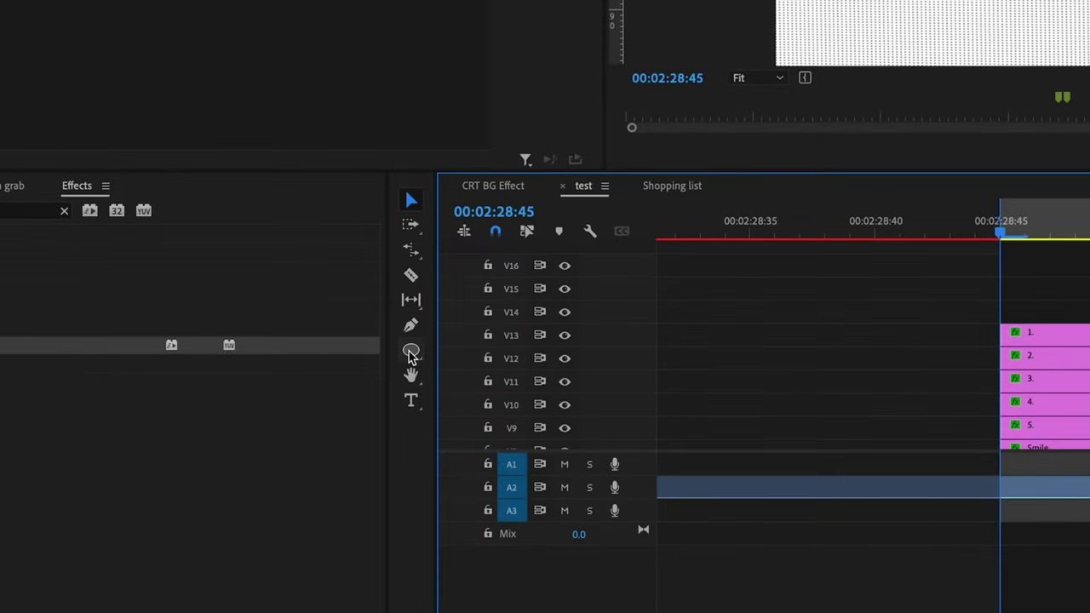
{"action": "left_click", "coordinate": [410, 353]}
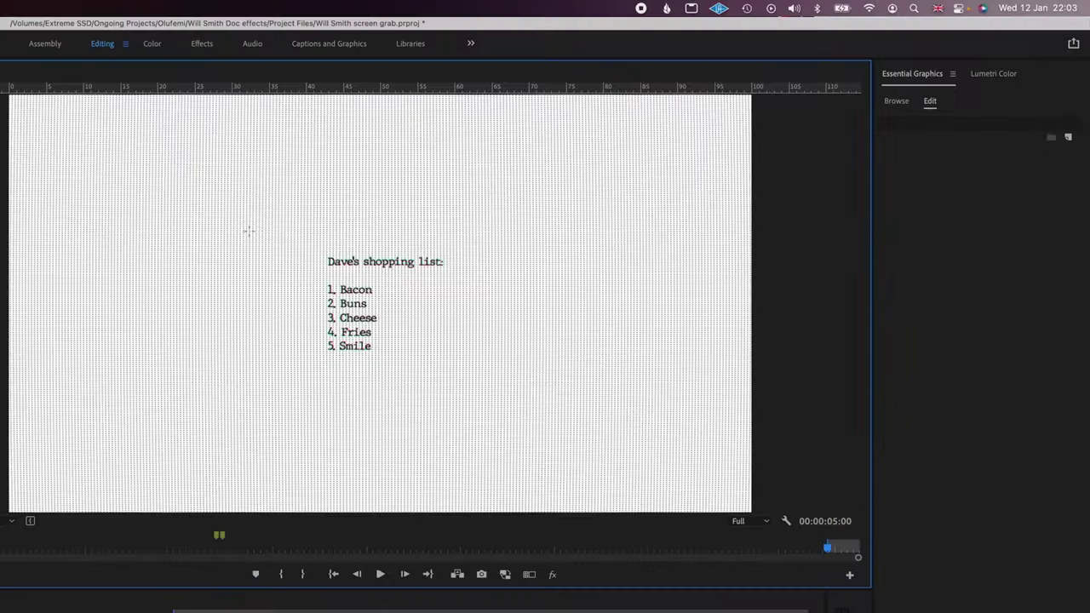
{"action": "mouse_move", "coordinate": [244, 224]}
{"action": "left_mouse_down"}
{"action": "mouse_move", "coordinate": [397, 275]}
{"action": "mouse_move", "coordinate": [530, 393]}
{"action": "left_mouse_up"}
{"action": "left_click", "coordinate": [911, 245]}
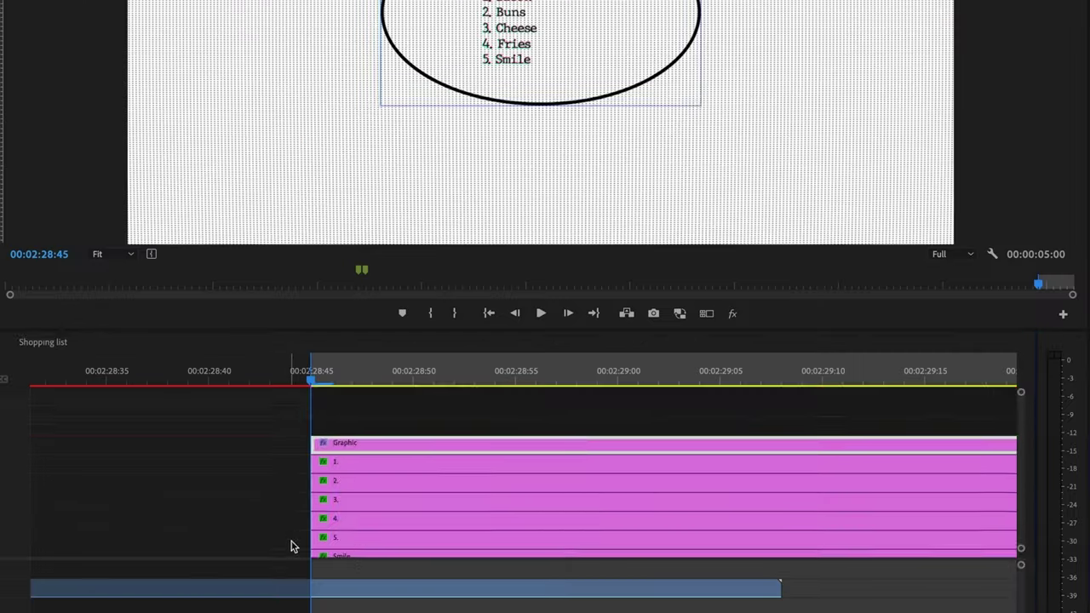
- Find the Transform effect and apply it to all the shopping list still clips, leaving out the ellipse graphic
{"action": "left_click", "coordinate": [292, 548]}
{"action": "scroll", "coordinate": [292, 511], "scroll_direction": "down", "scroll_amount": 5}
{"action": "scroll", "coordinate": [292, 464], "scroll_direction": "up", "scroll_amount": 1}
{"action": "left_click", "coordinate": [380, 520]}
{"action": "type", "text": "transfo"}
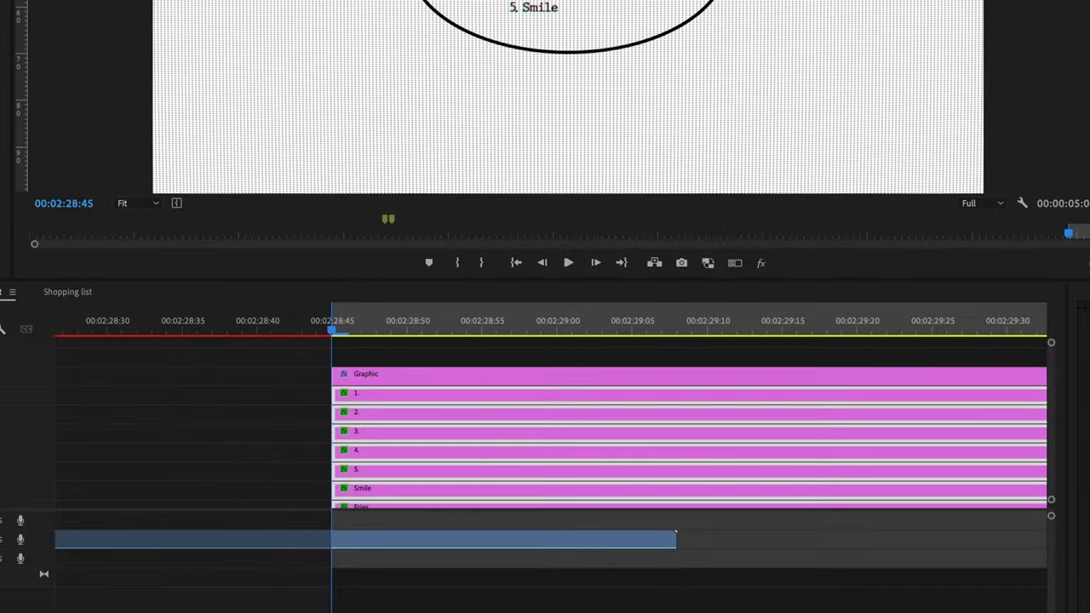
{"action": "left_click_drag", "start_coordinate": [45, 419], "coordinate": [416, 445]}
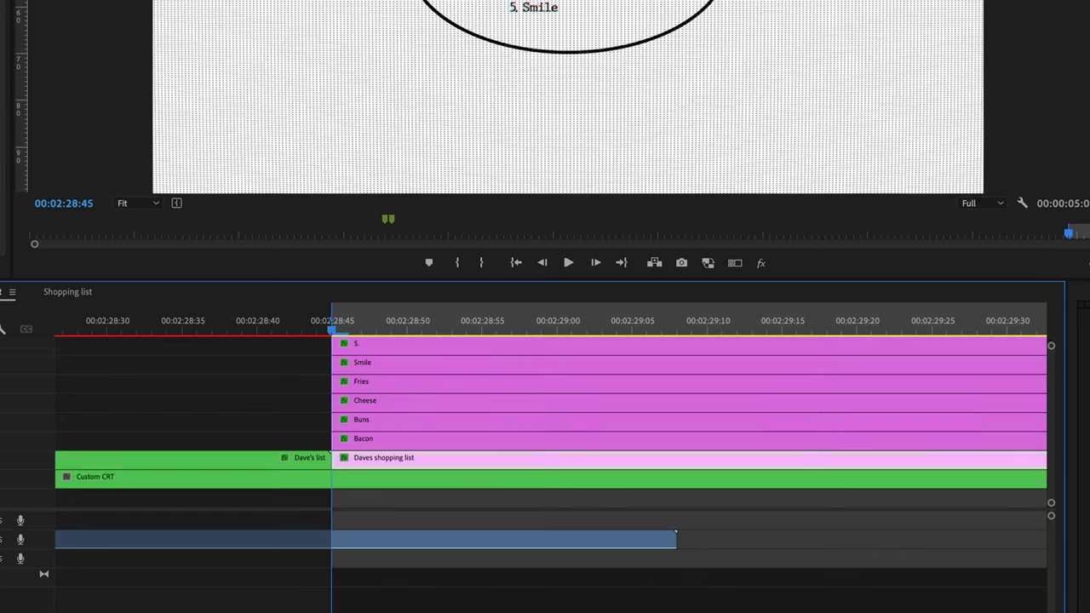
- Keyframe the heading still's Transform Position from 960, 540 at 00:02:28:45 to 1352, 366 at 00:02:29:54
{"action": "left_click", "coordinate": [39, 333]}
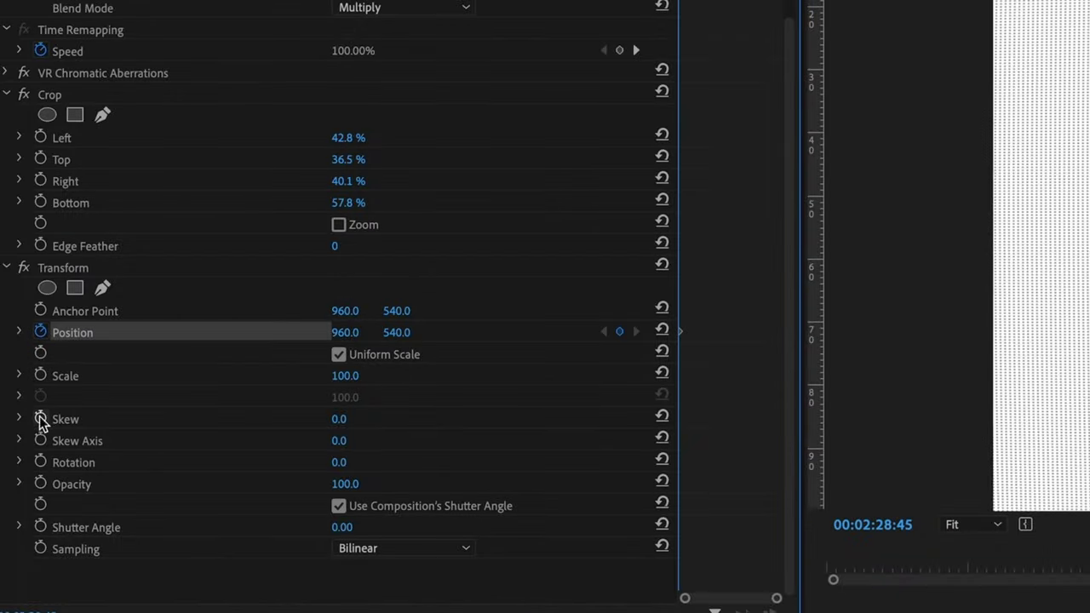
{"action": "key", "text": "space"}
{"action": "scroll", "coordinate": [580, 433], "scroll_direction": "down", "scroll_amount": 3}
{"action": "left_click_drag", "start_coordinate": [525, 415], "coordinate": [526, 415]}
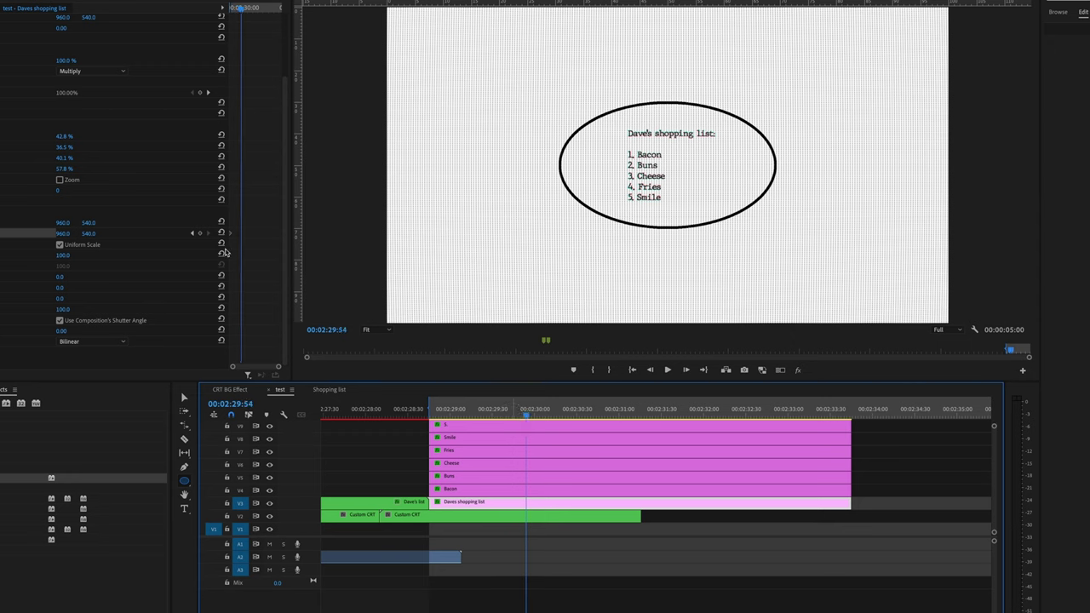
{"action": "mouse_move", "coordinate": [86, 233]}
{"action": "left_mouse_down"}
{"action": "mouse_move", "coordinate": [68, 235]}
{"action": "mouse_move", "coordinate": [88, 235]}
{"action": "left_mouse_up"}
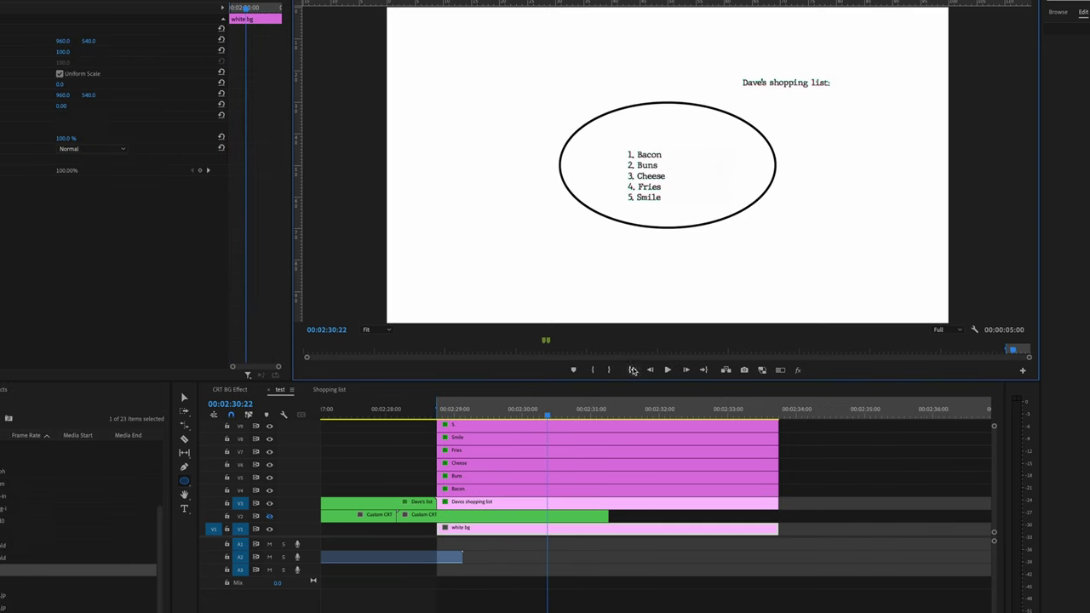
- Apply Ease Out to the heading still's first Position keyframe and Ease In to its last one
{"action": "left_click", "coordinate": [633, 371]}
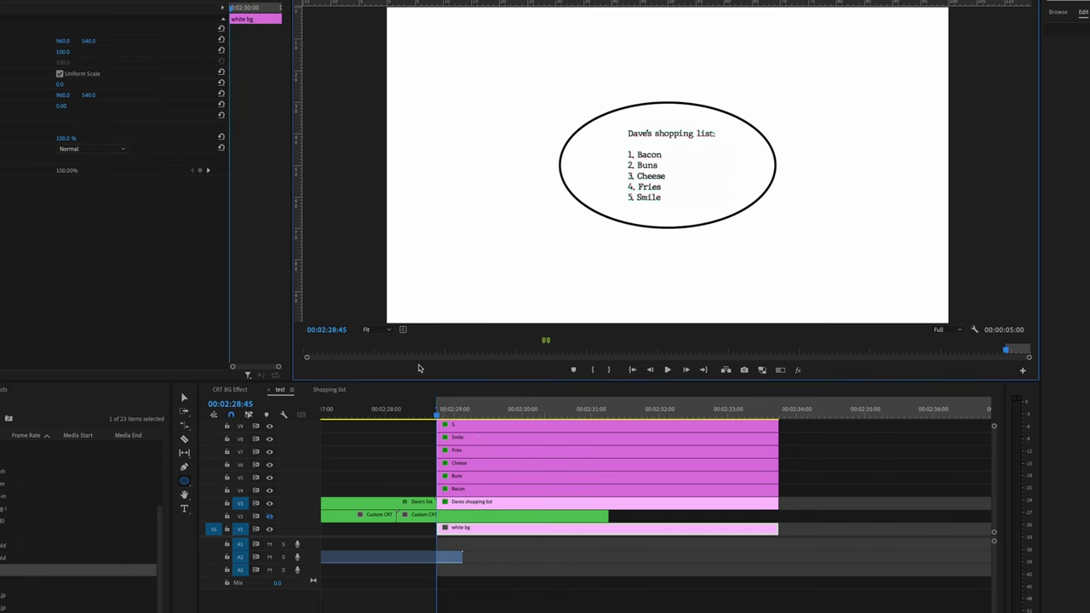
{"action": "left_click", "coordinate": [502, 502]}
{"action": "left_click_drag", "start_coordinate": [753, 422], "coordinate": [738, 426]}
{"action": "right_click", "coordinate": [664, 316]}
{"action": "mouse_move", "coordinate": [770, 501]}
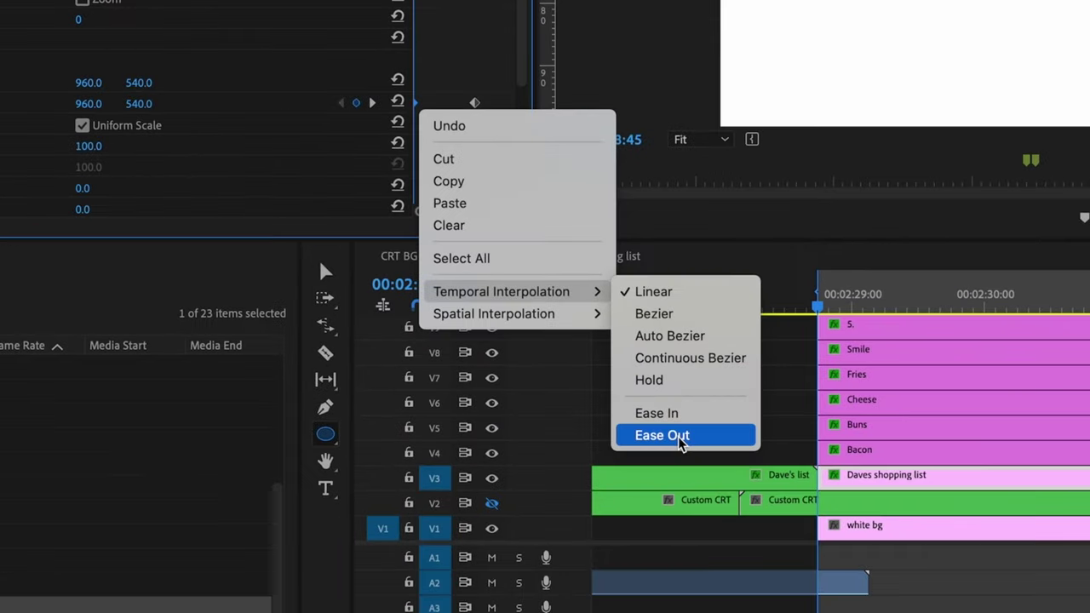
{"action": "left_click", "coordinate": [681, 435]}
{"action": "right_click", "coordinate": [474, 103]}
{"action": "mouse_move", "coordinate": [577, 294]}
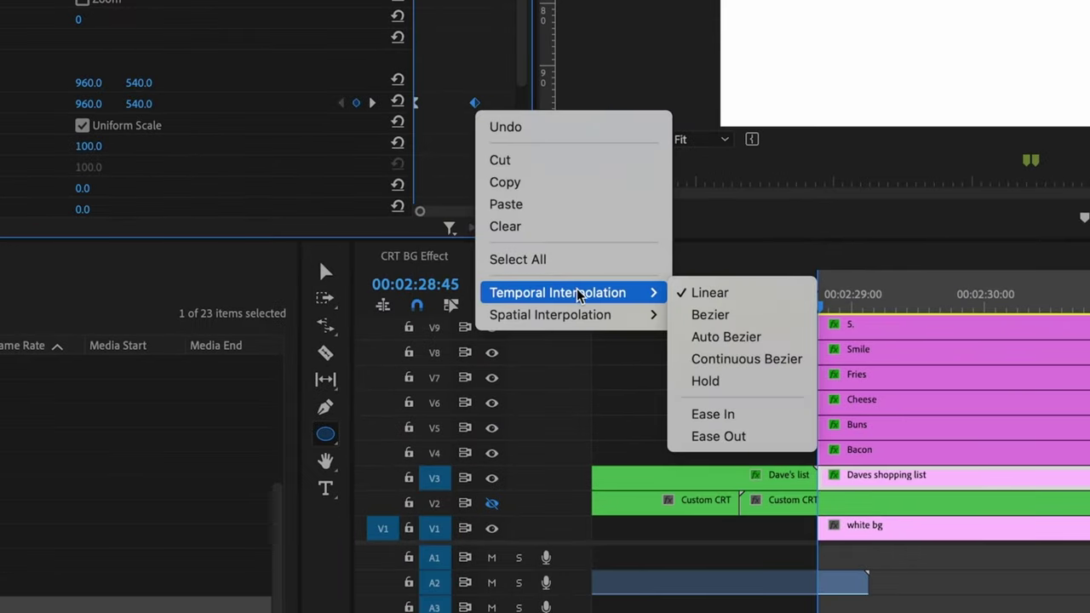
{"action": "left_click", "coordinate": [712, 414]}
{"action": "scroll", "coordinate": [511, 156], "scroll_direction": "down", "scroll_amount": 4}
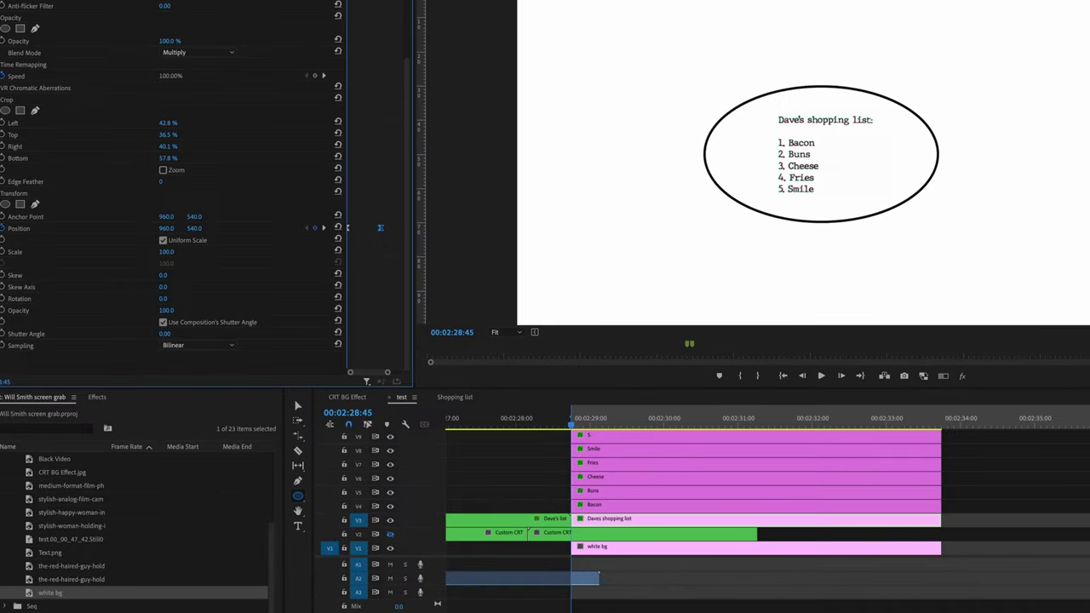
- Fade out the moving heading with Transform Opacity keyframes from 100 at 00:02:29:32 to 0, and preview it
{"action": "left_click_drag", "start_coordinate": [347, 2], "coordinate": [370, 2]}
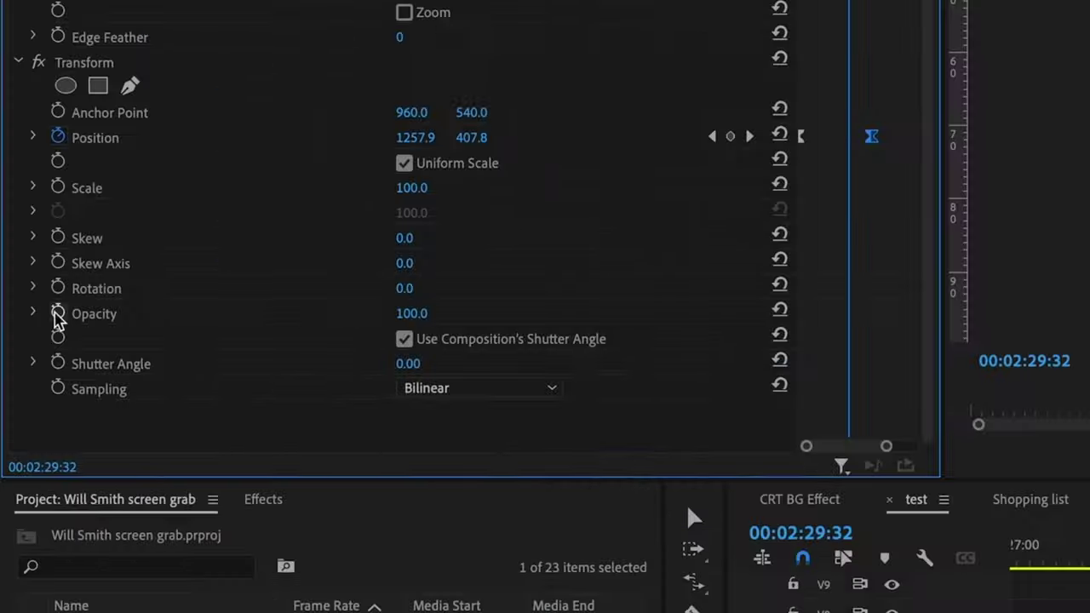
{"action": "left_click", "coordinate": [56, 312]}
{"action": "left_click_drag", "start_coordinate": [38, 2], "coordinate": [44, 2]}
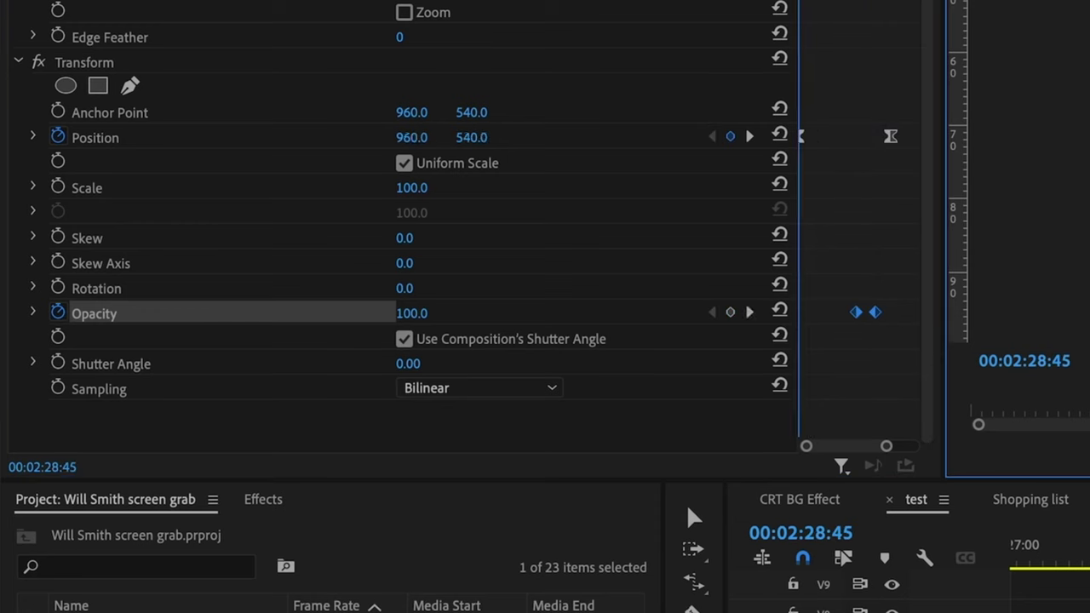
{"action": "key", "text": "space"}
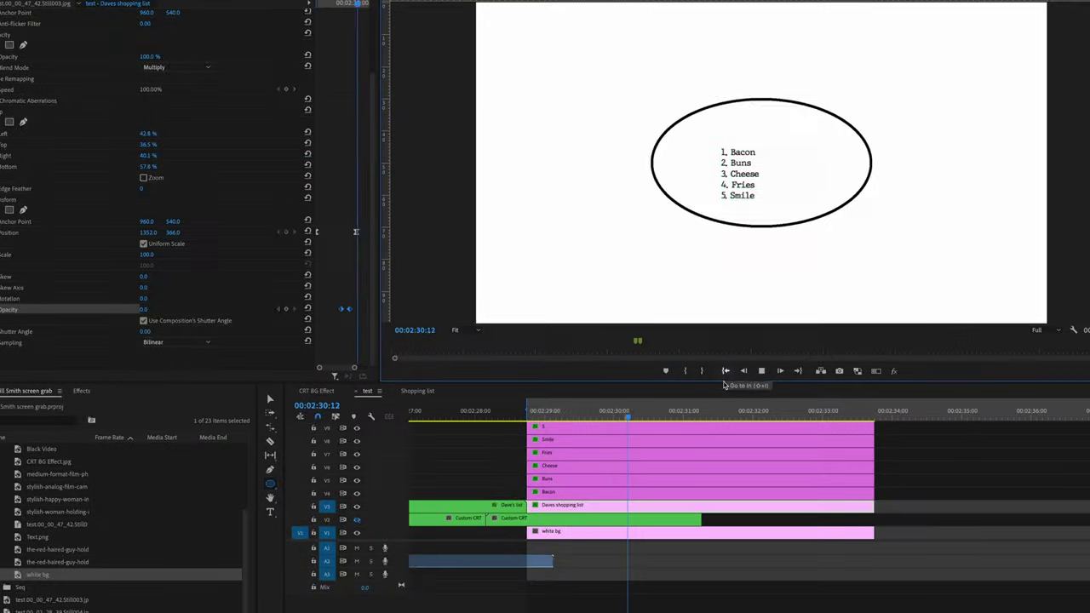
{"action": "key", "text": "space"}
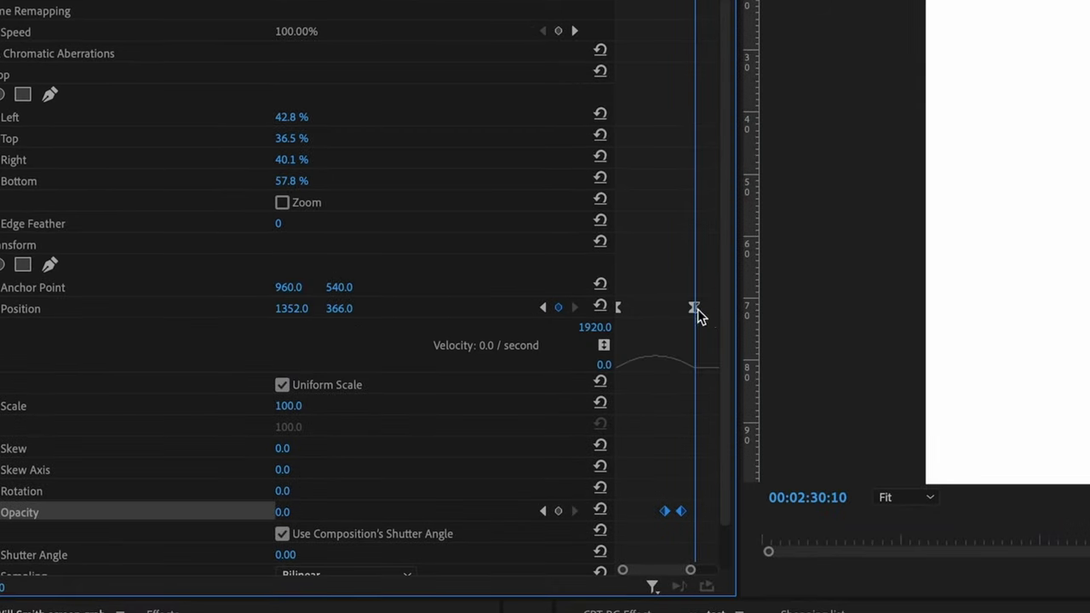
- Lengthen the easing handles on the heading's Position velocity curve at both keyframes, and play back the motion
{"action": "left_click", "coordinate": [694, 308]}
{"action": "left_click_drag", "start_coordinate": [680, 368], "coordinate": [655, 366]}
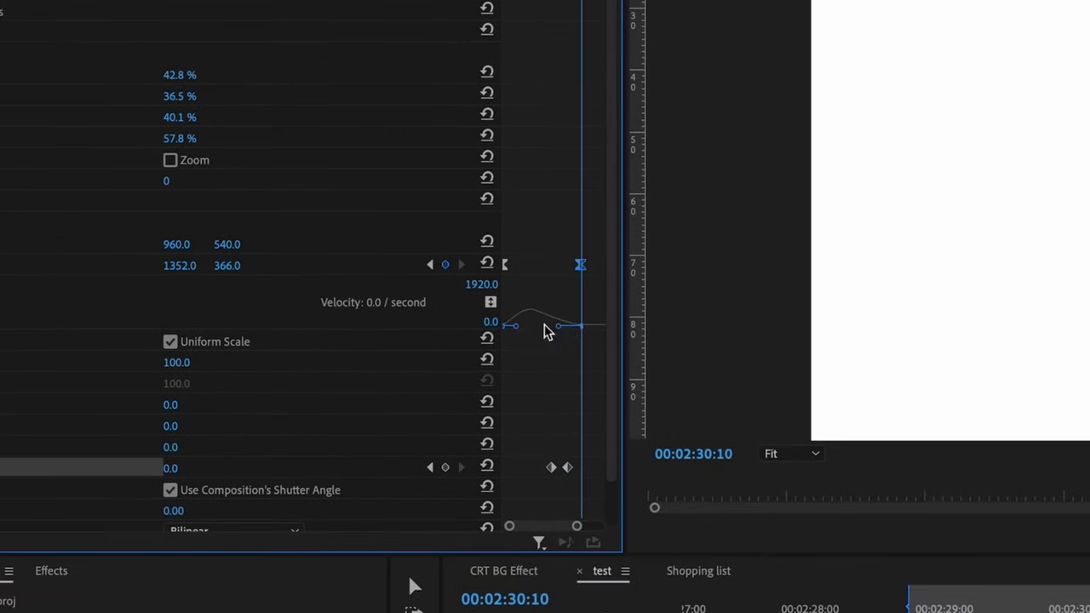
{"action": "left_click_drag", "start_coordinate": [517, 329], "coordinate": [525, 330]}
{"action": "left_click", "coordinate": [1022, 500]}
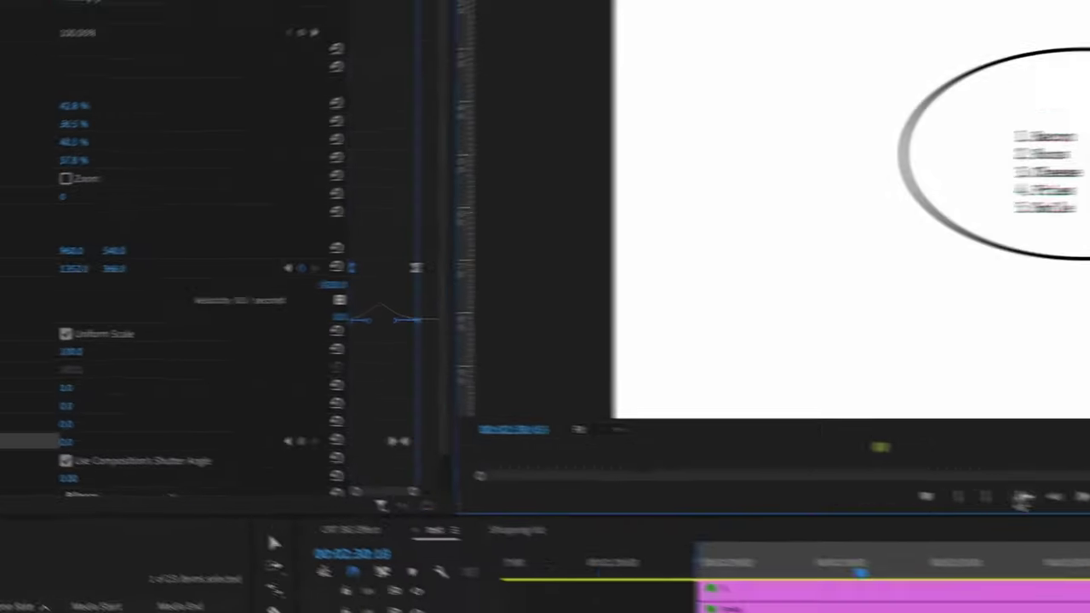
{"action": "key", "text": "space"}
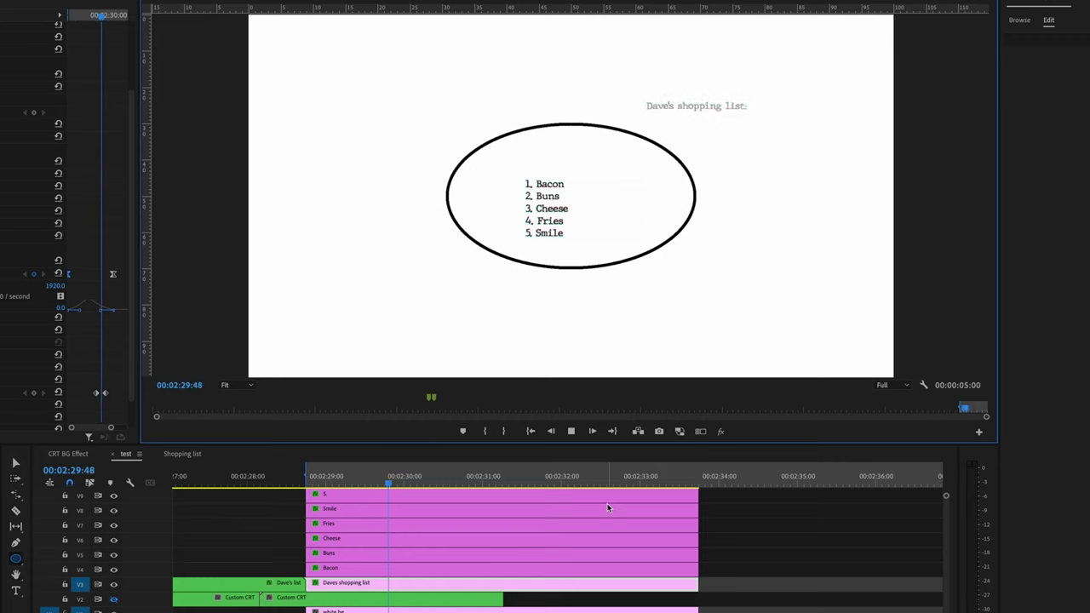
- Keyframe the Bacon clip's Transform Position from 960, 540 at 00:02:29:36 to 698, 477 at 00:02:31:01
{"action": "mouse_move", "coordinate": [356, 483]}
{"action": "left_mouse_down"}
{"action": "mouse_move", "coordinate": [343, 489]}
{"action": "mouse_move", "coordinate": [373, 486]}
{"action": "left_mouse_up"}
{"action": "left_click", "coordinate": [373, 568]}
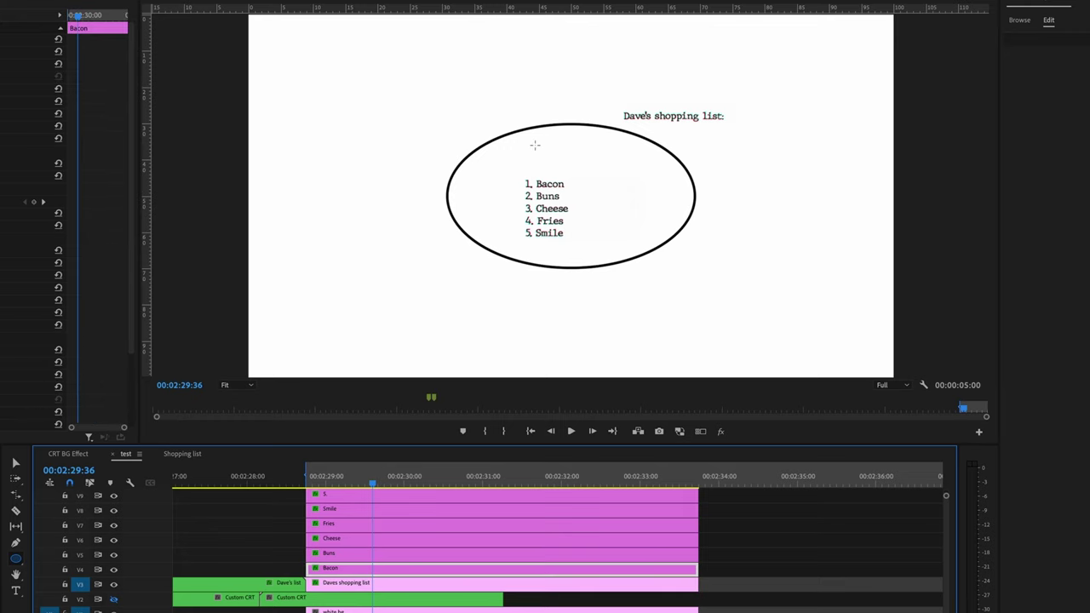
{"action": "scroll", "coordinate": [73, 336], "scroll_direction": "down", "scroll_amount": 3}
{"action": "left_click", "coordinate": [479, 485]}
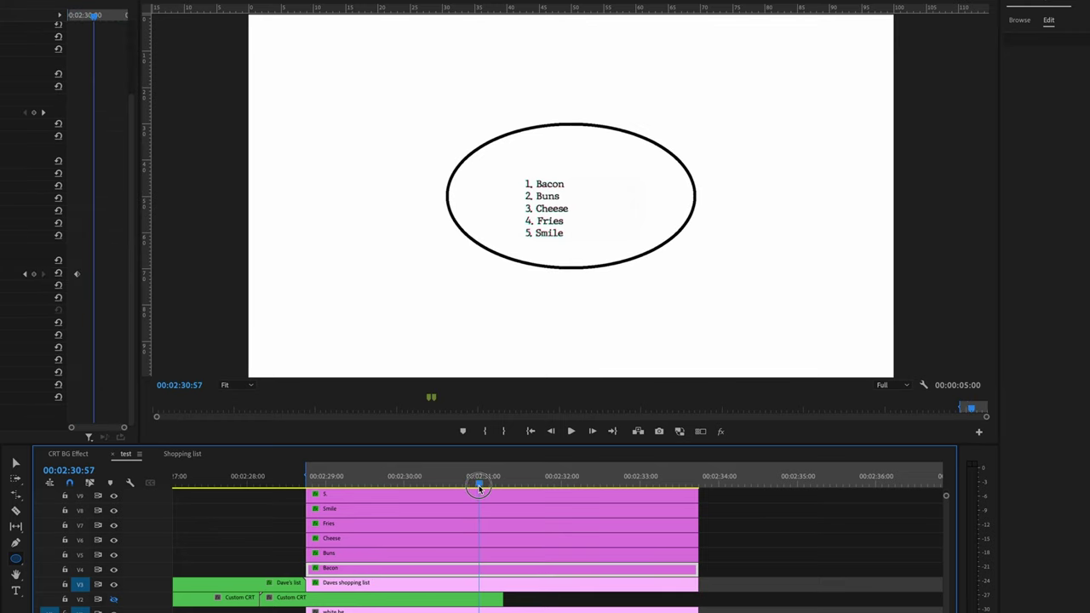
{"action": "left_click_drag", "start_coordinate": [479, 487], "coordinate": [484, 539]}
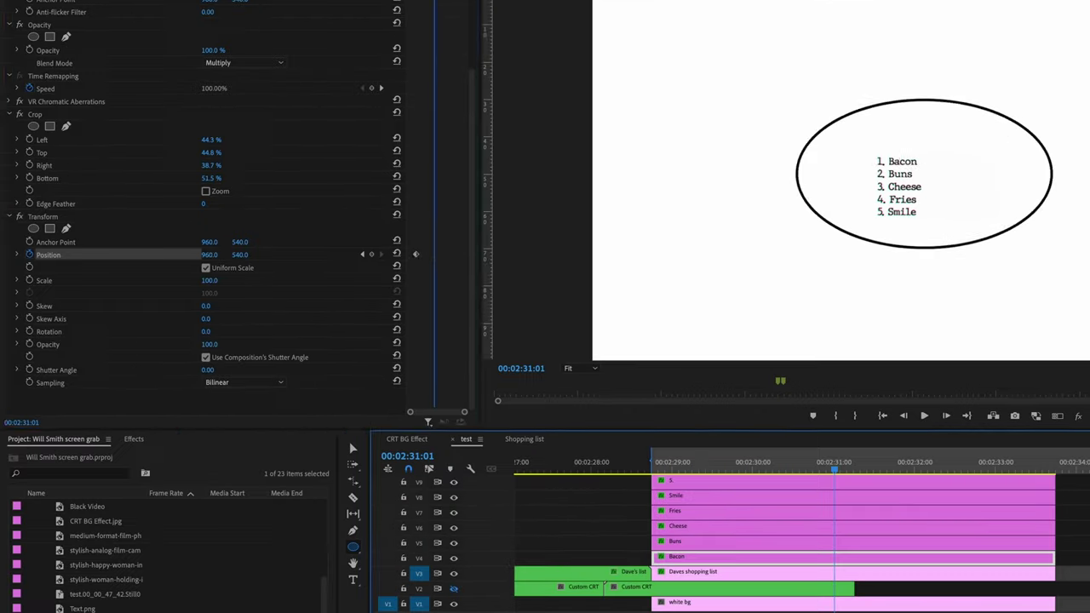
{"action": "left_click_drag", "start_coordinate": [210, 255], "coordinate": [110, 254]}
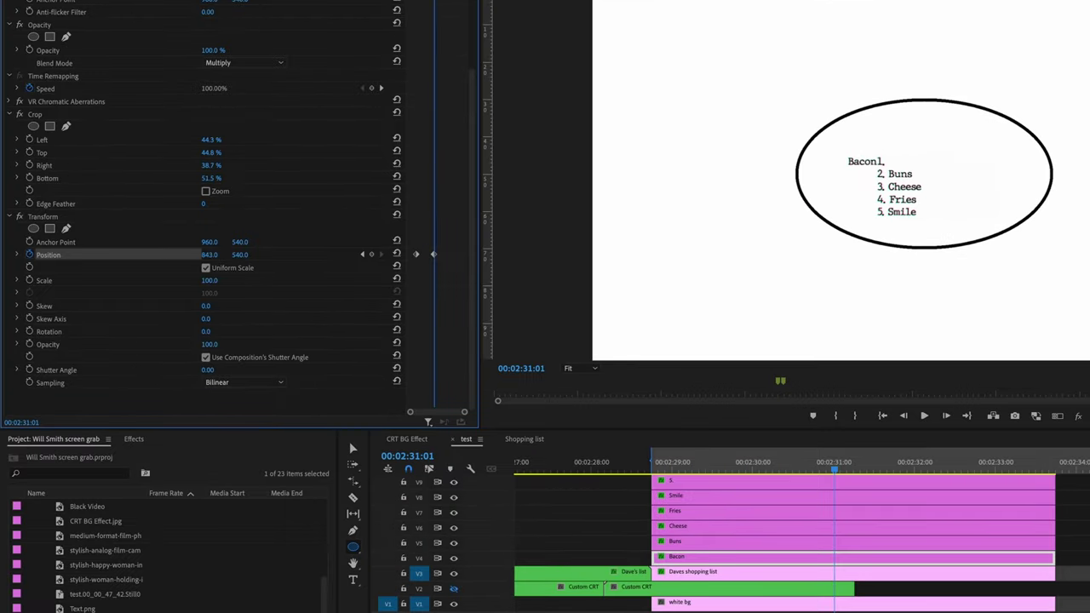
{"action": "left_click_drag", "start_coordinate": [209, 255], "coordinate": [206, 254]}
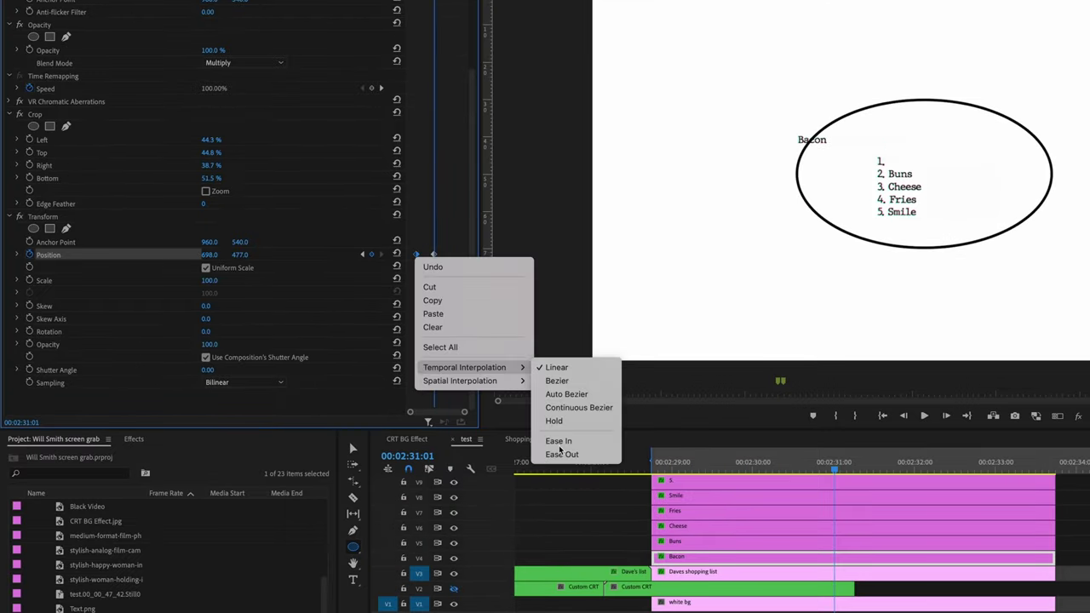
- Apply Ease Out to the Bacon clip's first Position keyframe and Ease In to its second, and preview the motion
{"action": "left_click", "coordinate": [560, 453]}
{"action": "right_click", "coordinate": [433, 255]}
{"action": "mouse_move", "coordinate": [538, 372]}
{"action": "left_click", "coordinate": [579, 441]}
{"action": "left_click", "coordinate": [882, 416]}
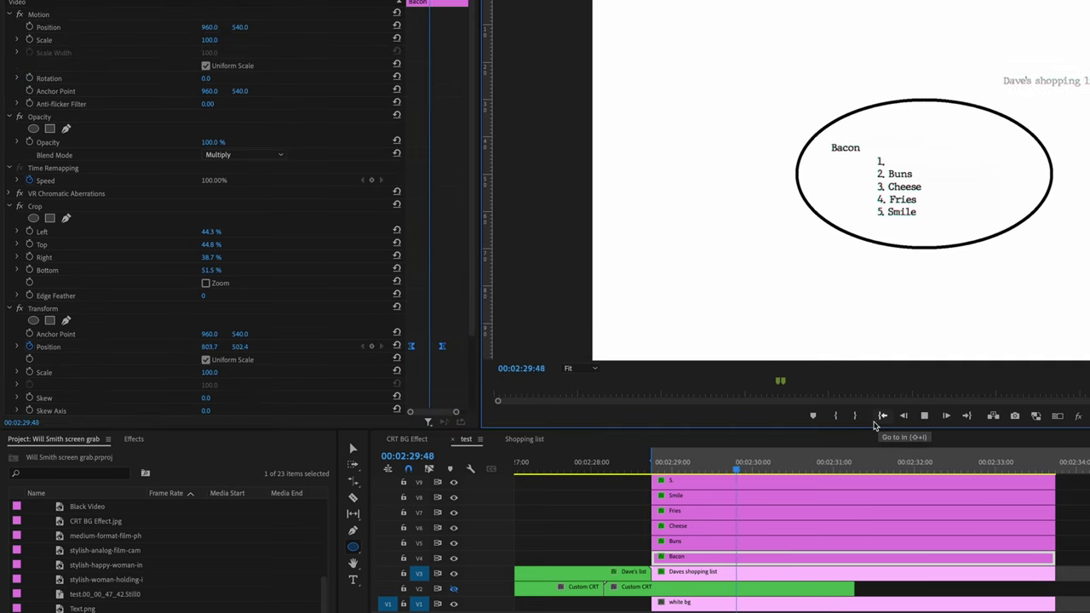
{"action": "key", "text": "space"}
{"action": "left_click", "coordinate": [362, 346]}
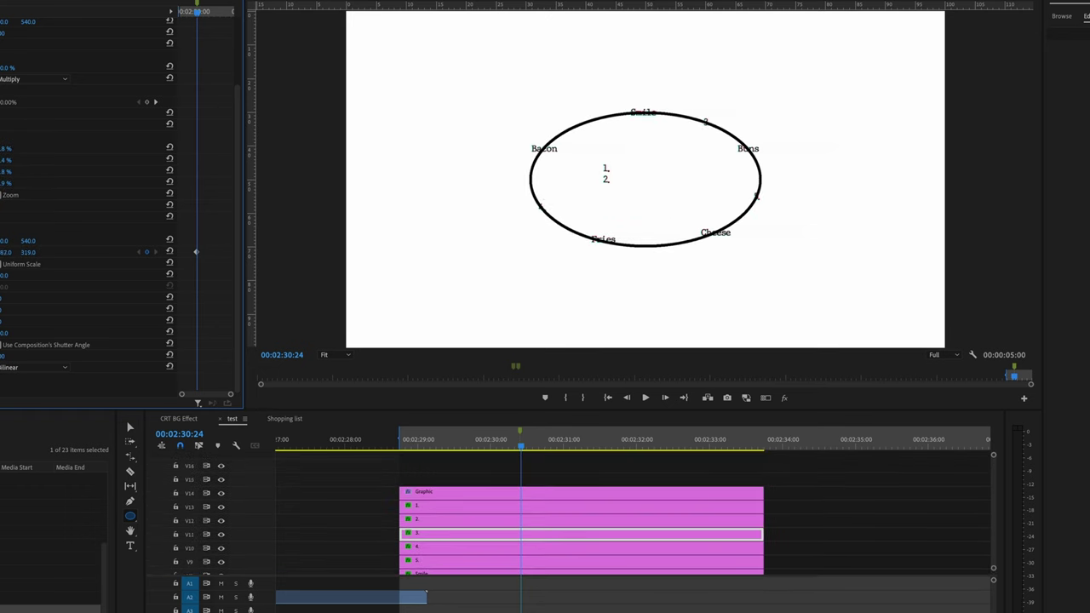
- At 00:02:30:24, reposition numeral 2 onto the ellipse's lower edge and numeral 1 onto its upper-left edge with Transform Position
{"action": "left_click", "coordinate": [555, 519]}
{"action": "left_click_drag", "start_coordinate": [7, 252], "coordinate": [194, 252]}
{"action": "left_click_drag", "start_coordinate": [29, 252], "coordinate": [205, 252]}
{"action": "left_click", "coordinate": [555, 509]}
{"action": "left_click_drag", "start_coordinate": [7, 314], "coordinate": [0, 314]}
- Apply Ease Out to the Buns clip's first Position keyframe and Ease In to its second
{"action": "scroll", "coordinate": [554, 511], "scroll_direction": "down", "scroll_amount": 5}
{"action": "left_click", "coordinate": [554, 511]}
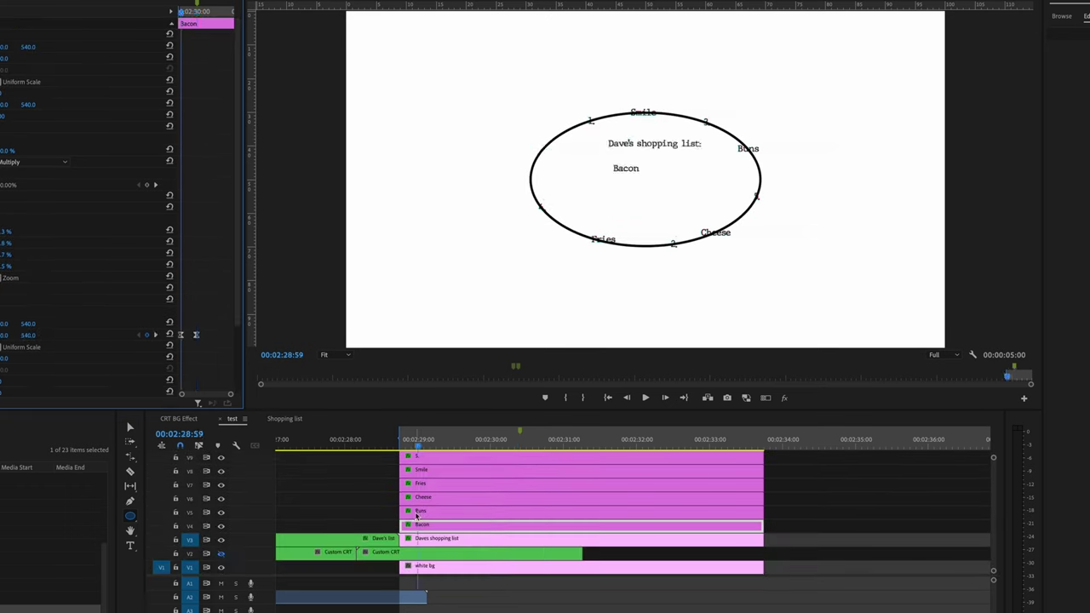
{"action": "left_click", "coordinate": [463, 538]}
{"action": "right_click", "coordinate": [181, 335]}
{"action": "mouse_move", "coordinate": [235, 438]}
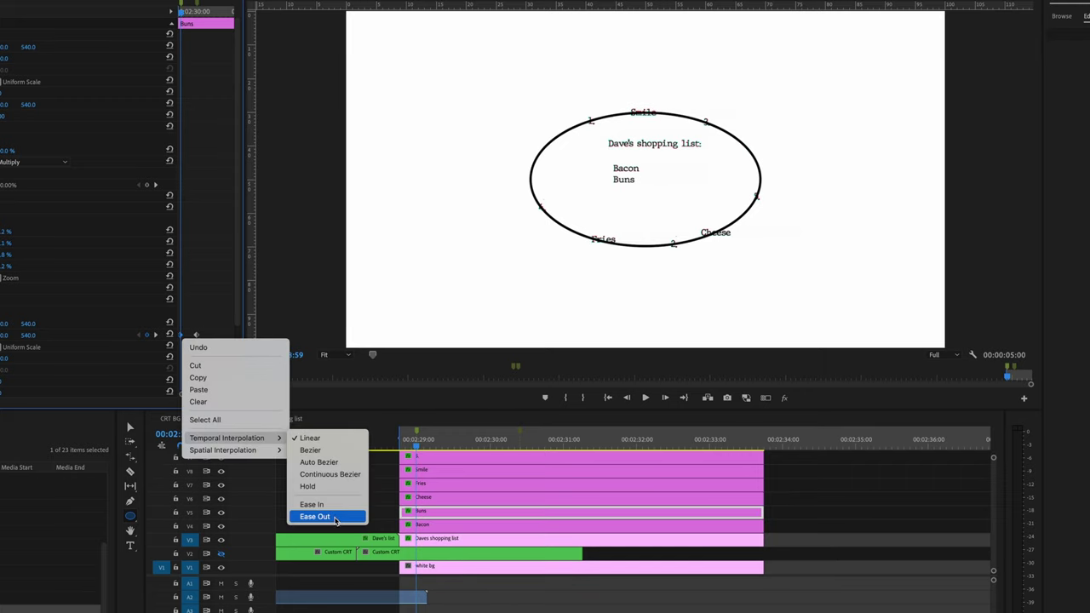
{"action": "left_click", "coordinate": [333, 516]}
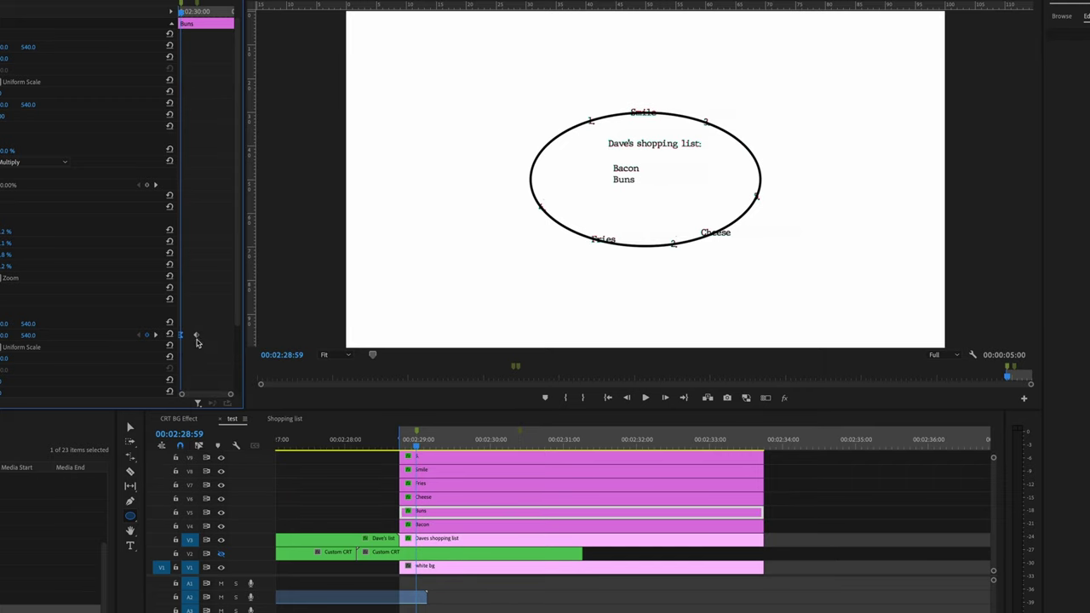
{"action": "right_click", "coordinate": [196, 335]}
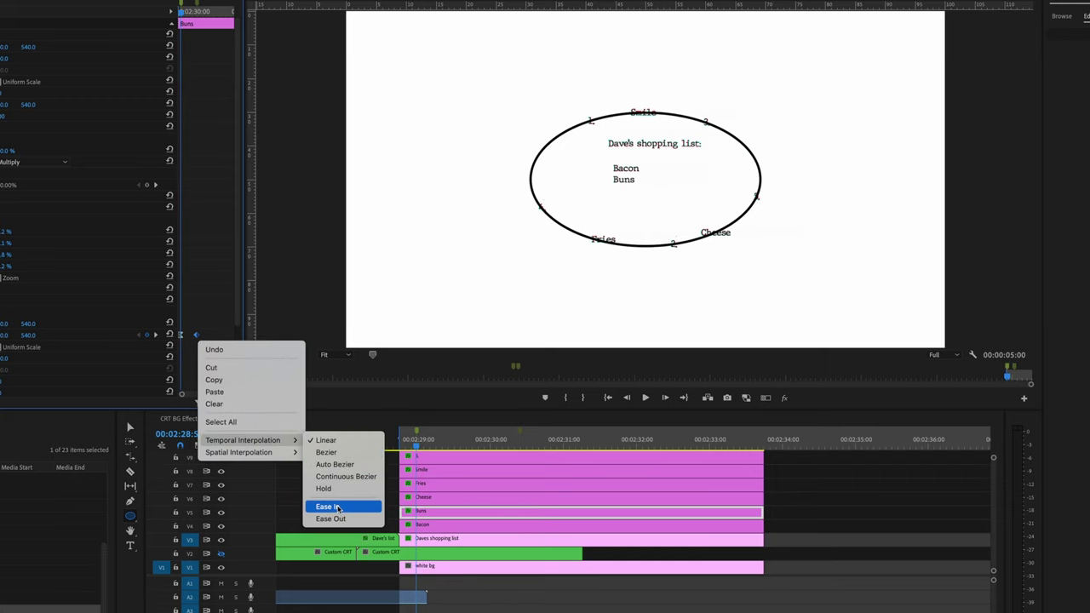
{"action": "left_click", "coordinate": [337, 506]}
- Disable the ellipse graphic clip on V14 and play the animation from the In point
{"action": "key", "text": "shift+e"}
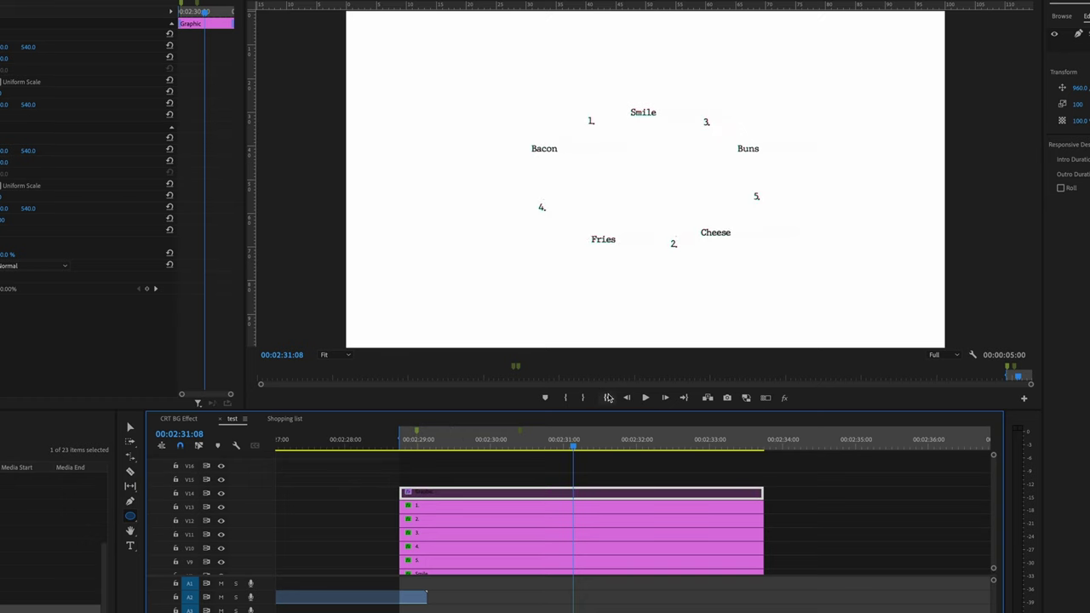
{"action": "left_click", "coordinate": [608, 398]}
{"action": "key", "text": "space"}
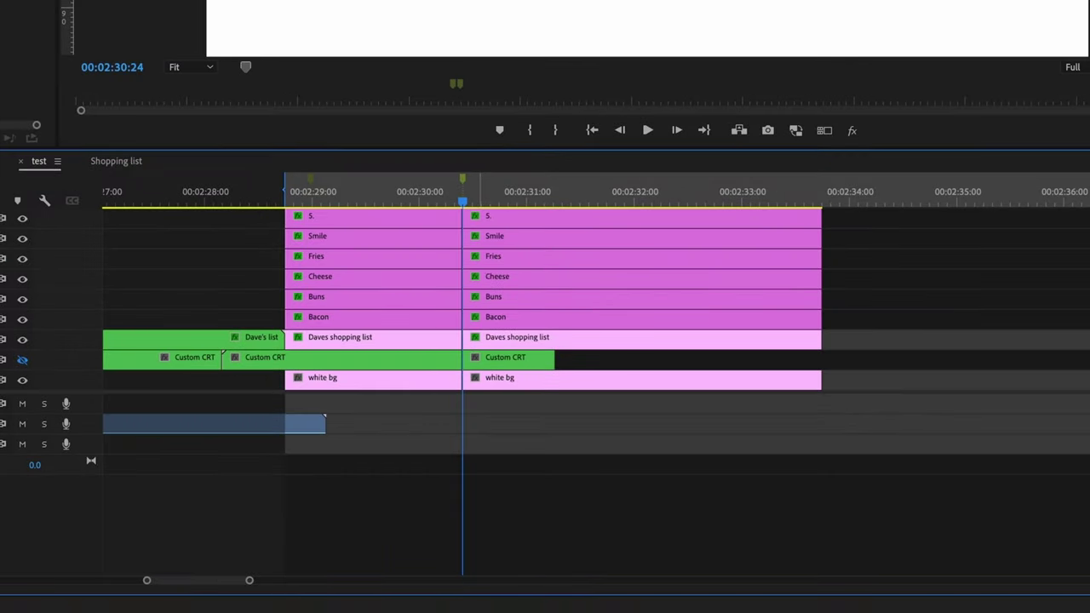
- Split the list clips at 00:02:30:24 and move the second halves above V3 to start near 00:02:33:00
{"action": "key", "text": "ctrl+k"}
{"action": "scroll", "coordinate": [475, 284], "scroll_direction": "up", "scroll_amount": 3}
{"action": "scroll", "coordinate": [408, 258], "scroll_direction": "down", "scroll_amount": 4}
{"action": "left_click_drag", "start_coordinate": [856, 315], "coordinate": [705, 217]}
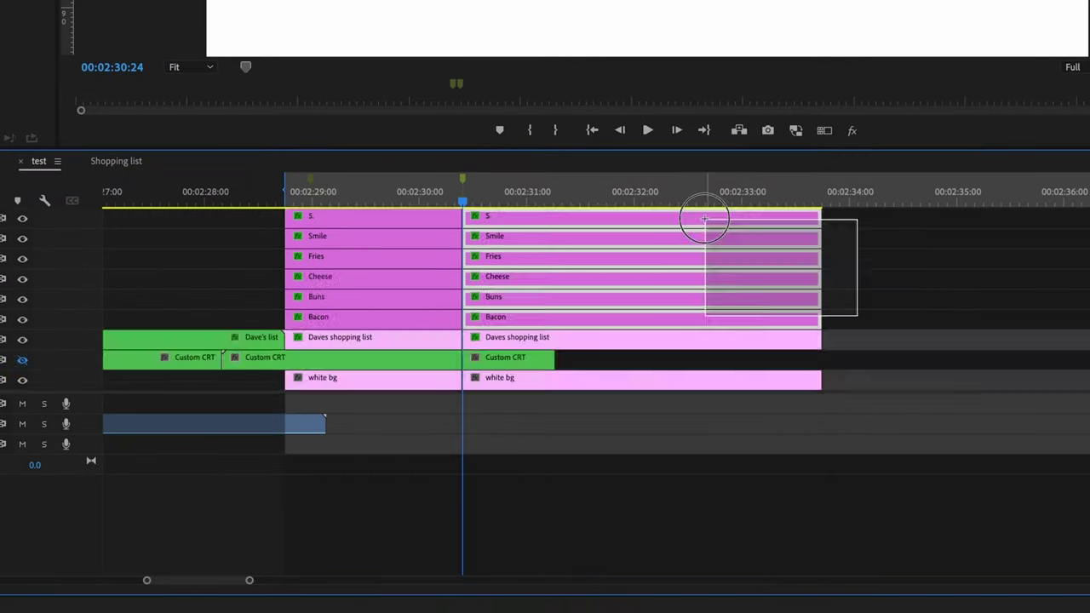
{"action": "scroll", "coordinate": [707, 218], "scroll_direction": "up", "scroll_amount": 3}
{"action": "left_click_drag", "start_coordinate": [869, 305], "coordinate": [789, 223]}
{"action": "left_click_drag", "start_coordinate": [557, 235], "coordinate": [832, 235]}
- Nest the list word and numeral clips before 00:02:30:24 as "1st part of list animation"
{"action": "scroll", "coordinate": [482, 267], "scroll_direction": "down", "scroll_amount": 4}
{"action": "left_click_drag", "start_coordinate": [507, 241], "coordinate": [426, 326]}
{"action": "right_click", "coordinate": [416, 304]}
{"action": "left_click", "coordinate": [497, 214]}
{"action": "type", "text": "1st part of list animation"}
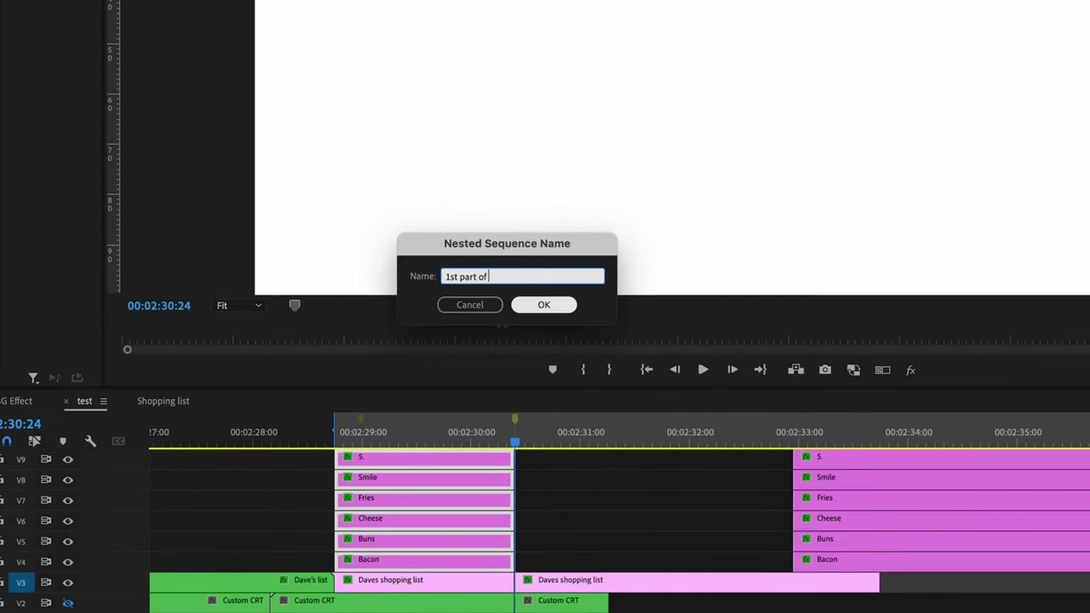
{"action": "key", "text": "Return"}
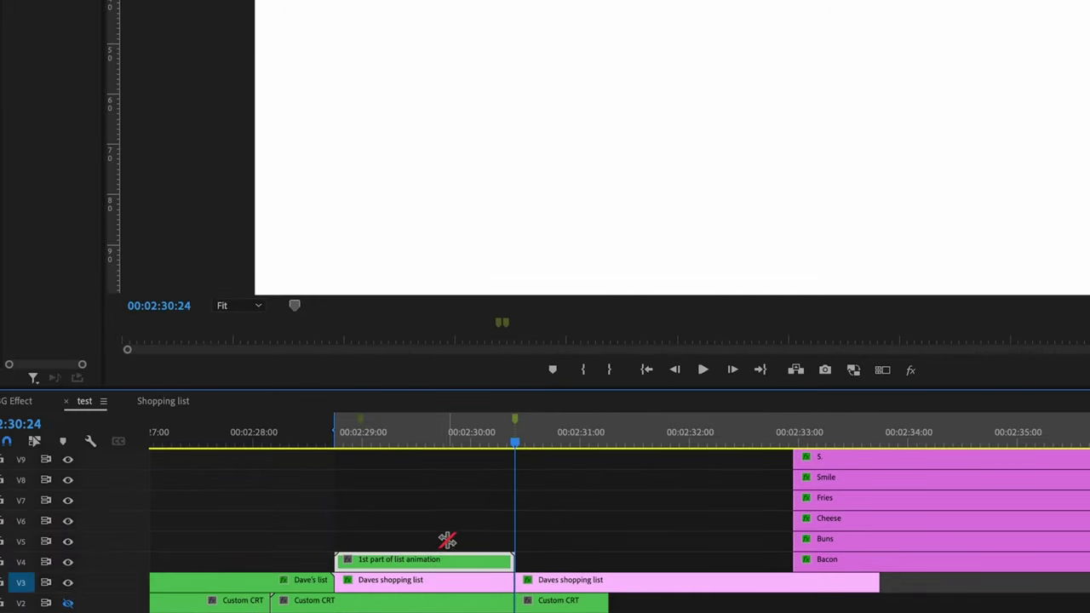
- Rate-stretch the 1st part of list animation nest to a 00:00:02:35 duration and set its time interpolation to Optical Flow
{"action": "left_click_drag", "start_coordinate": [512, 560], "coordinate": [597, 559]}
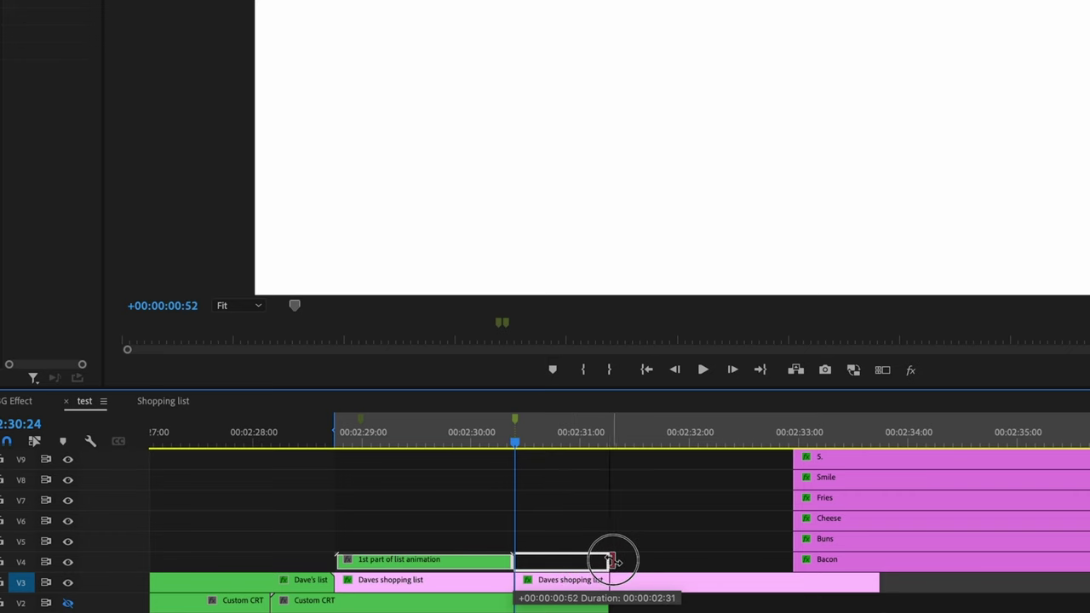
{"action": "left_click_drag", "start_coordinate": [615, 559], "coordinate": [615, 560]}
{"action": "right_click", "coordinate": [564, 559]}
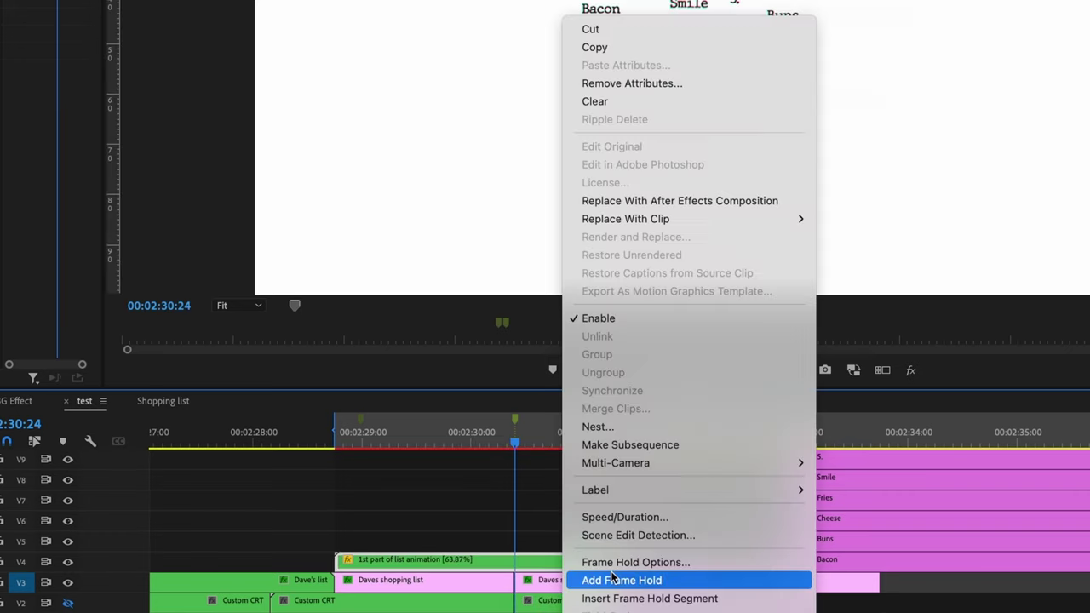
{"action": "left_click", "coordinate": [637, 518]}
{"action": "left_click", "coordinate": [538, 349]}
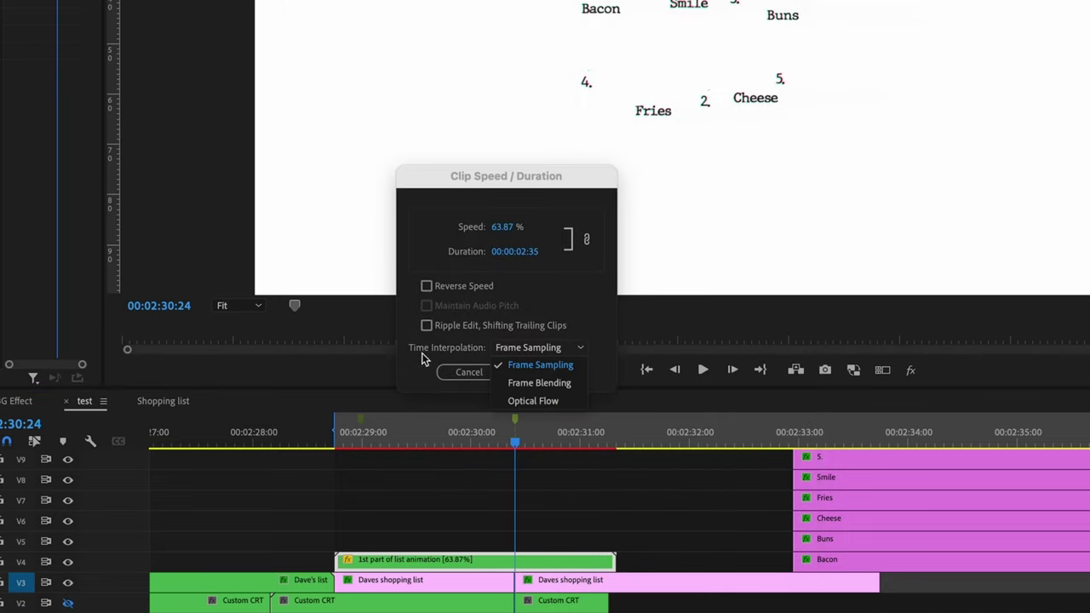
{"action": "left_click", "coordinate": [528, 402]}
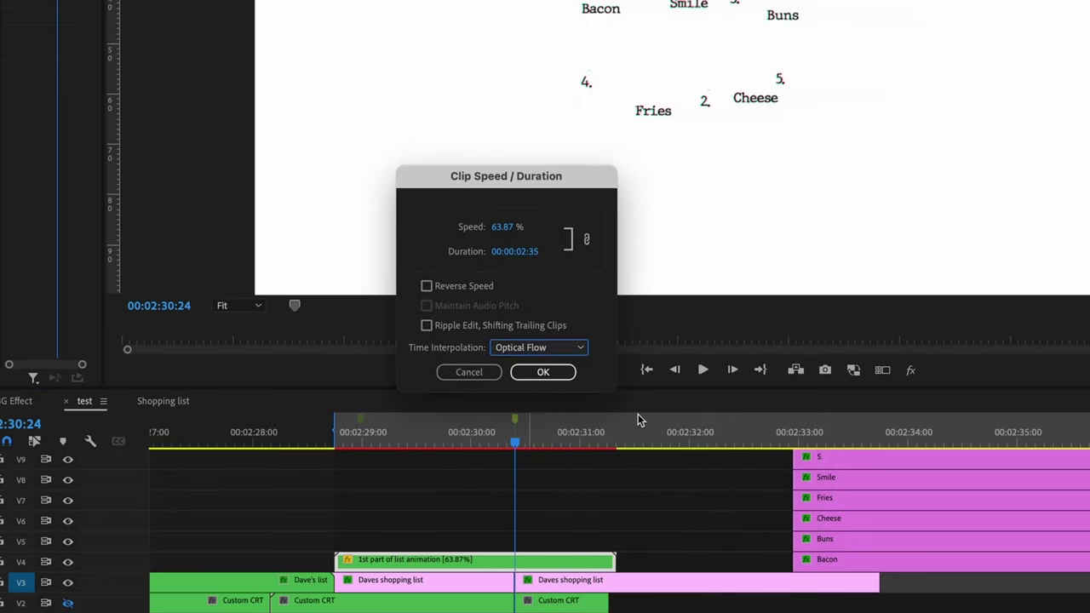
{"action": "key", "text": "Return"}
- Play the slowed first part of the list animation from the In point
{"action": "left_click", "coordinate": [646, 369]}
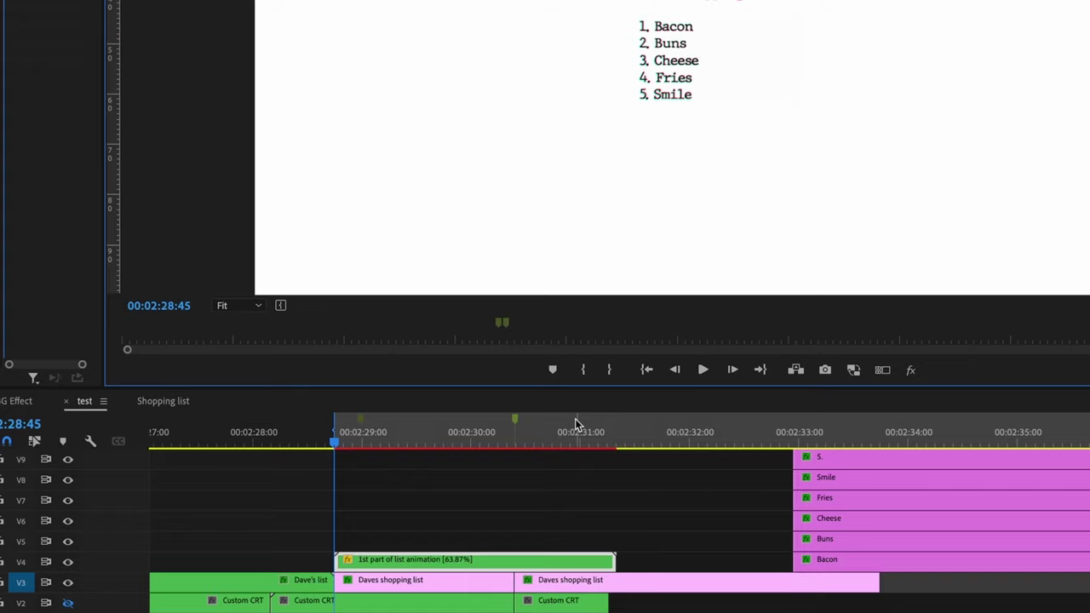
{"action": "key", "text": "space"}
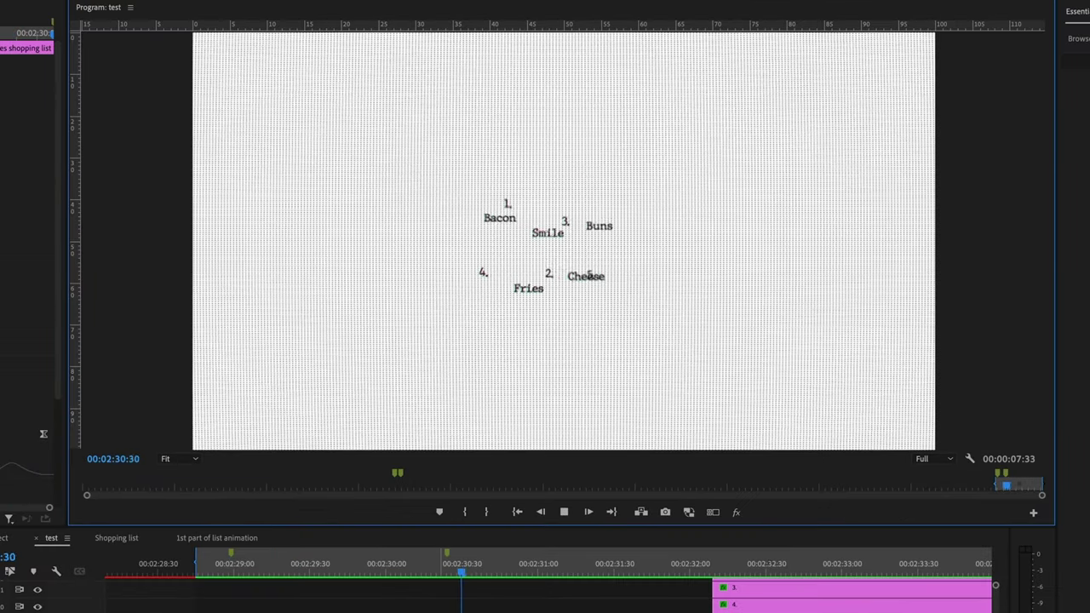
{"action": "key", "text": "space"}
- Enable the ellipse Graphic clip on V14 above the remaining list clips
{"action": "scroll", "coordinate": [449, 606], "scroll_direction": "up", "scroll_amount": 3}
{"action": "left_click_drag", "start_coordinate": [305, 315], "coordinate": [326, 358]}
{"action": "scroll", "coordinate": [322, 356], "scroll_direction": "down", "scroll_amount": 2}
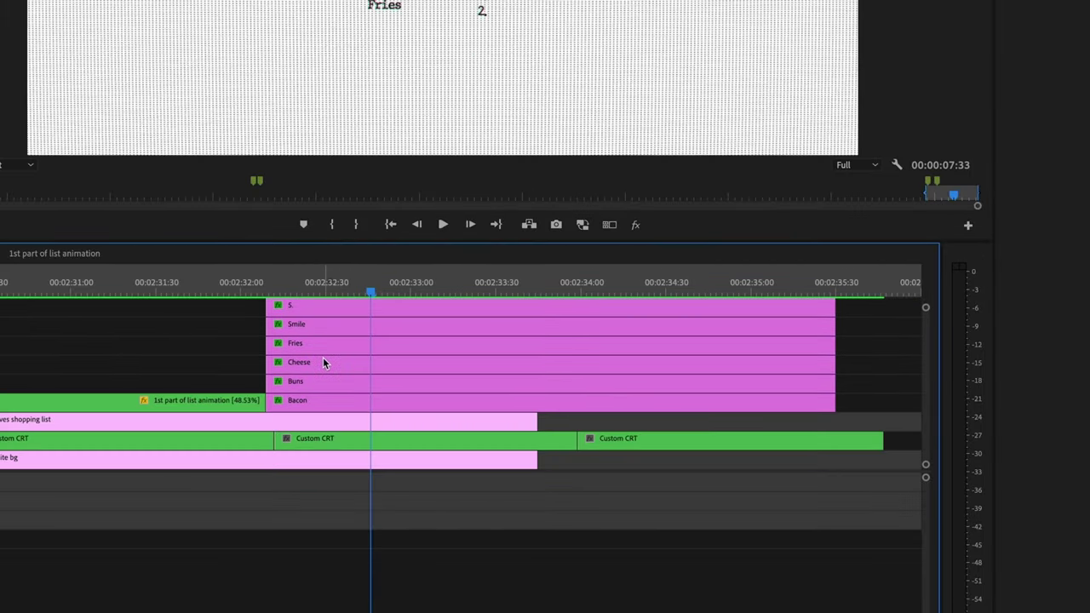
{"action": "scroll", "coordinate": [322, 357], "scroll_direction": "up", "scroll_amount": 2}
{"action": "left_click", "coordinate": [329, 352]}
{"action": "left_click_drag", "start_coordinate": [485, 356], "coordinate": [355, 357]}
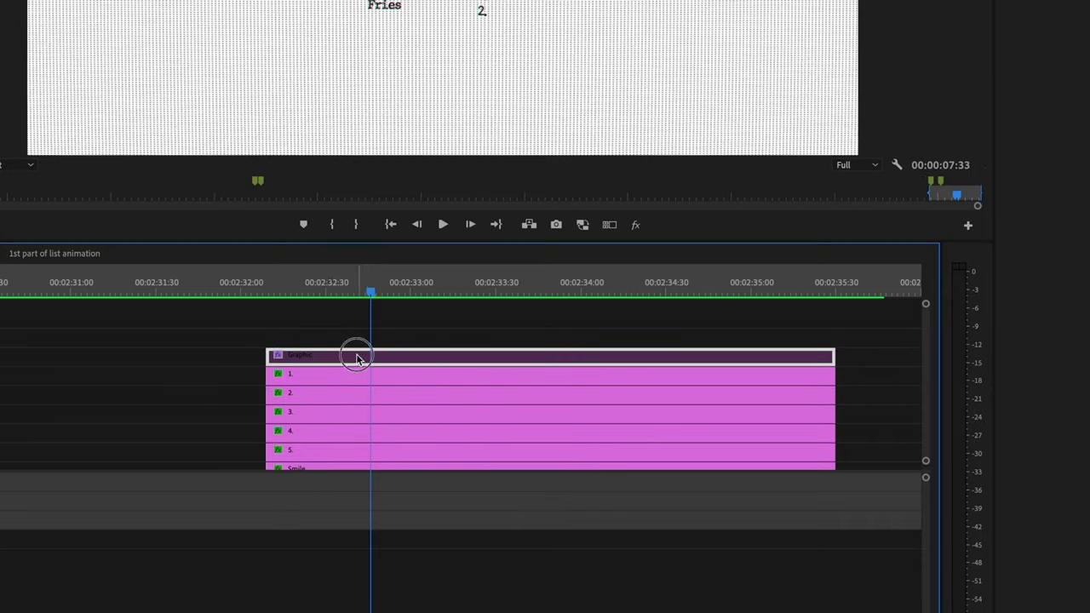
{"action": "left_click_drag", "start_coordinate": [467, 510], "coordinate": [468, 509]}
{"action": "scroll", "coordinate": [466, 509], "scroll_direction": "down", "scroll_amount": 2}
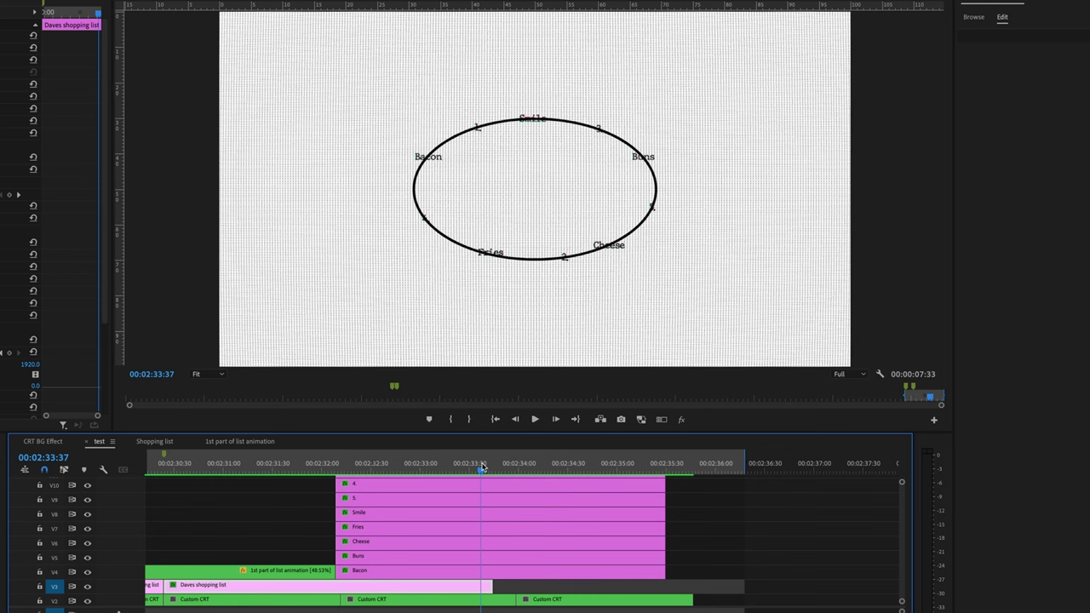
- At 00:02:33:47, move Bacon, Buns, Cheese, Fries and Smile counterclockwise to new spots on the ellipse with Transform Position
{"action": "left_click_drag", "start_coordinate": [432, 469], "coordinate": [501, 470]}
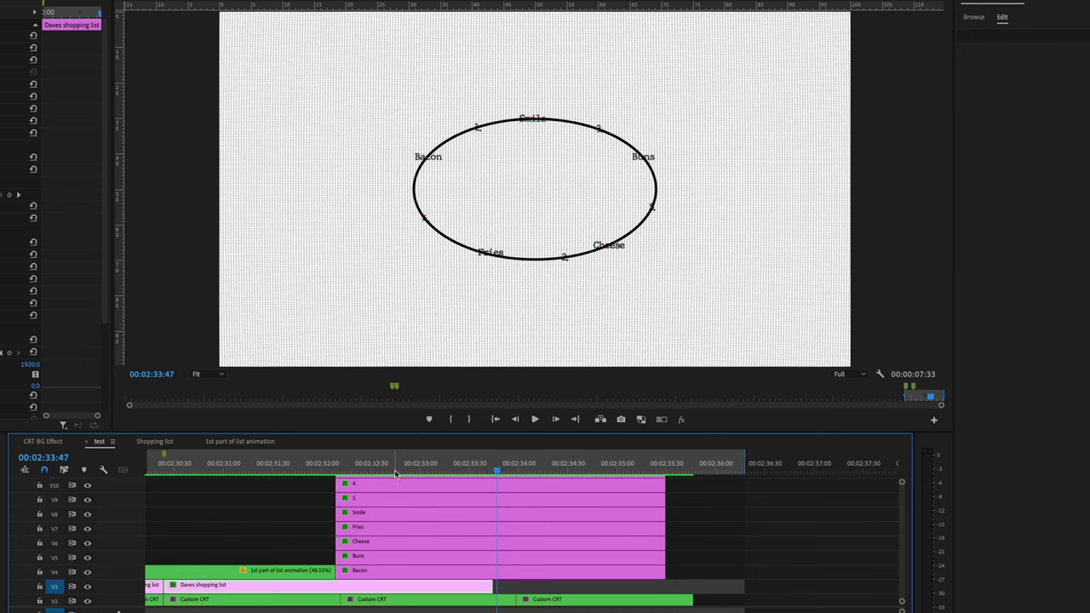
{"action": "left_click", "coordinate": [510, 573]}
{"action": "scroll", "coordinate": [511, 545], "scroll_direction": "down", "scroll_amount": 1}
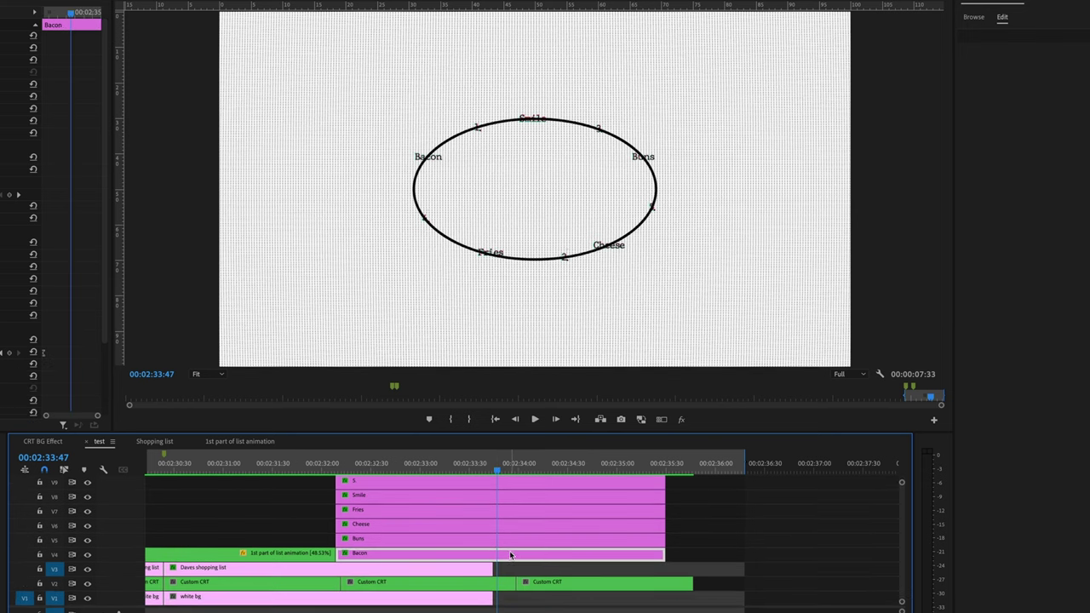
{"action": "scroll", "coordinate": [53, 220], "scroll_direction": "down", "scroll_amount": 2}
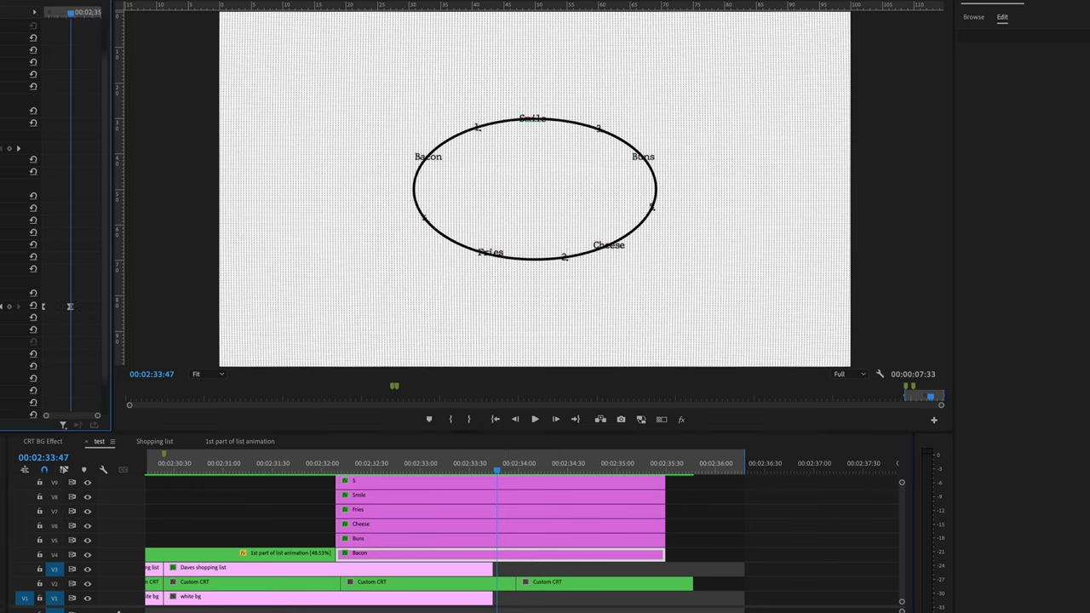
{"action": "left_click", "coordinate": [509, 539]}
{"action": "left_click", "coordinate": [510, 525]}
{"action": "left_click", "coordinate": [509, 511]}
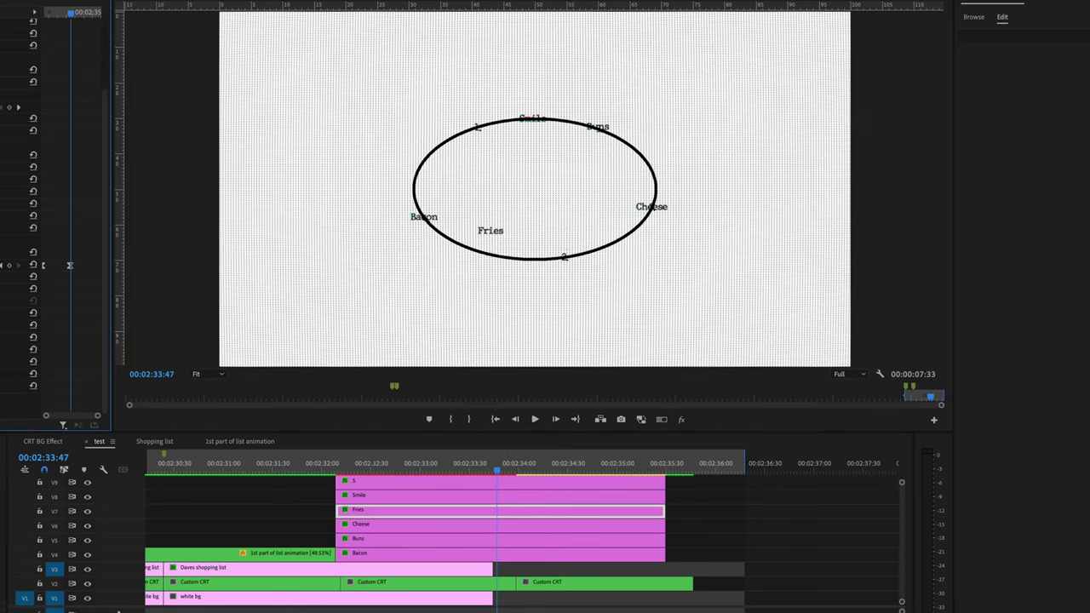
{"action": "left_click", "coordinate": [509, 496]}
- At 00:02:33:47, move the numerals counterclockwise along the ellipse into the gaps between the words
{"action": "scroll", "coordinate": [509, 536], "scroll_direction": "up", "scroll_amount": 3}
{"action": "left_click", "coordinate": [509, 591]}
{"action": "left_click", "coordinate": [509, 577]}
{"action": "left_click", "coordinate": [509, 562]}
- Disable the ellipse Graphic clip on V14 and play the animation from 00:02:31:50
{"action": "left_click", "coordinate": [366, 547]}
{"action": "left_click", "coordinate": [307, 468]}
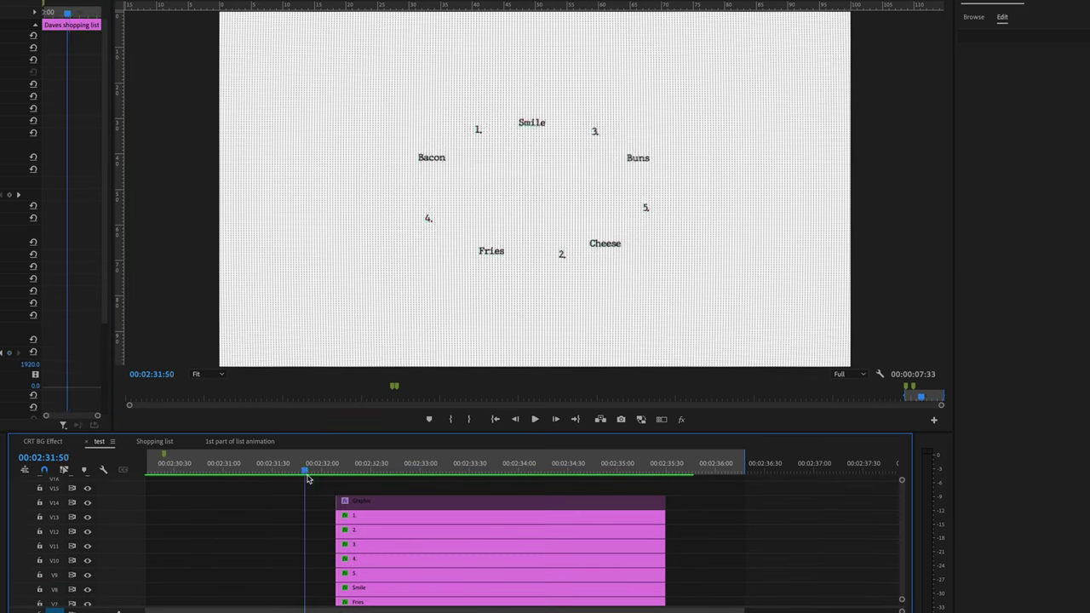
{"action": "key", "text": "space"}
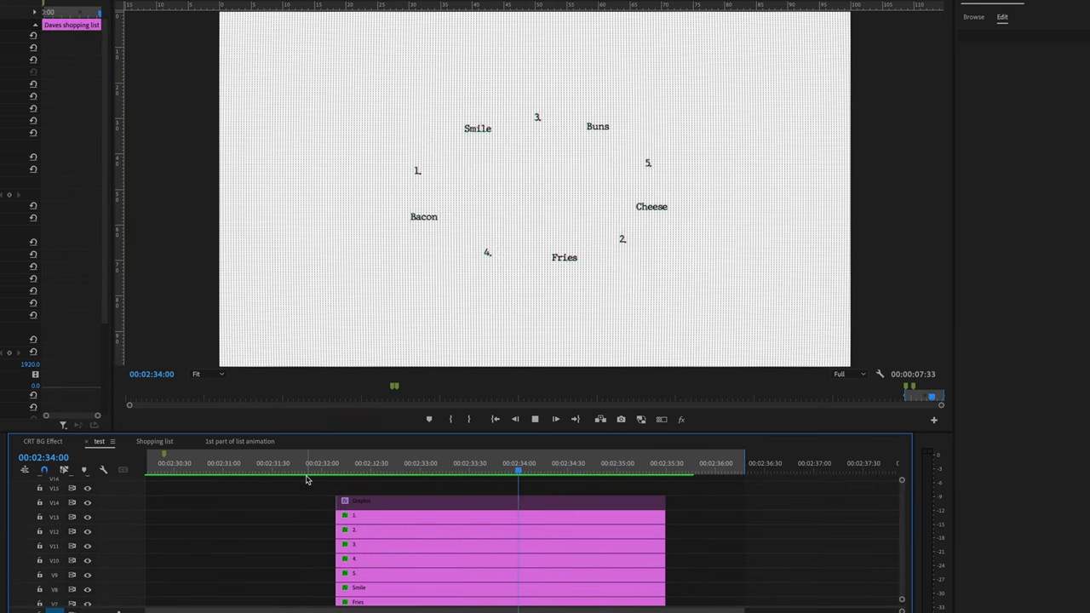
- Split the list clips at 00:02:33:47 and delete the halves after the cut
{"action": "scroll", "coordinate": [440, 511], "scroll_direction": "down", "scroll_amount": 1}
{"action": "left_click_drag", "start_coordinate": [419, 466], "coordinate": [466, 468]}
{"action": "left_click", "coordinate": [375, 514]}
{"action": "key", "text": "super+shift+k"}
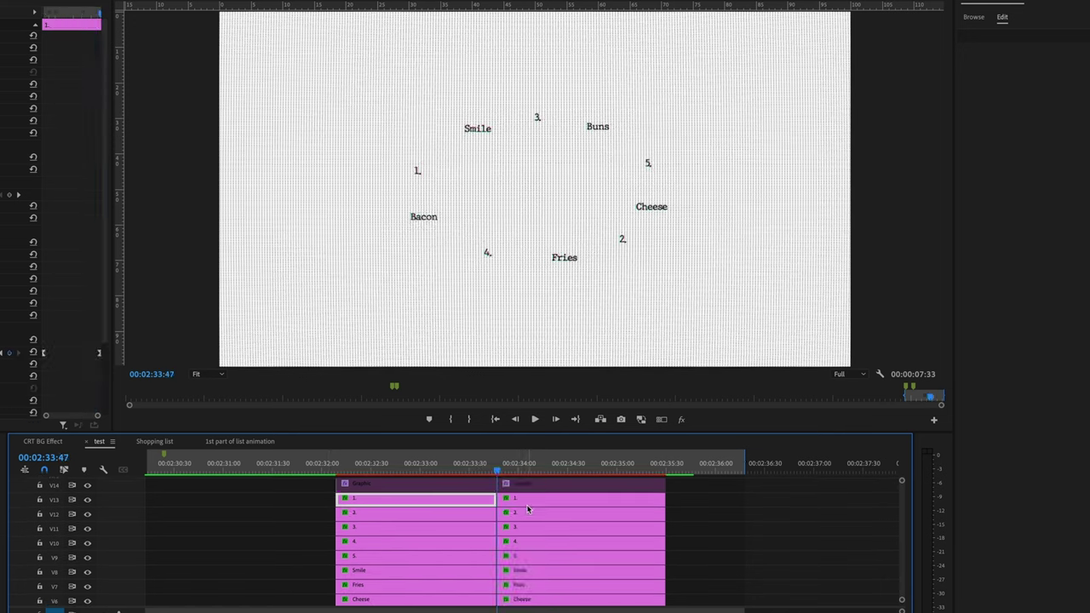
{"action": "scroll", "coordinate": [529, 509], "scroll_direction": "down", "scroll_amount": 2}
{"action": "key", "text": "Delete"}
{"action": "left_click_drag", "start_coordinate": [697, 496], "coordinate": [460, 584]}
{"action": "scroll", "coordinate": [547, 551], "scroll_direction": "down", "scroll_amount": 1}
{"action": "key", "text": "Delete"}
- Nest the remaining word and numeral clips before 00:02:33:47 as "2nd part"
{"action": "key", "text": "shift+n"}
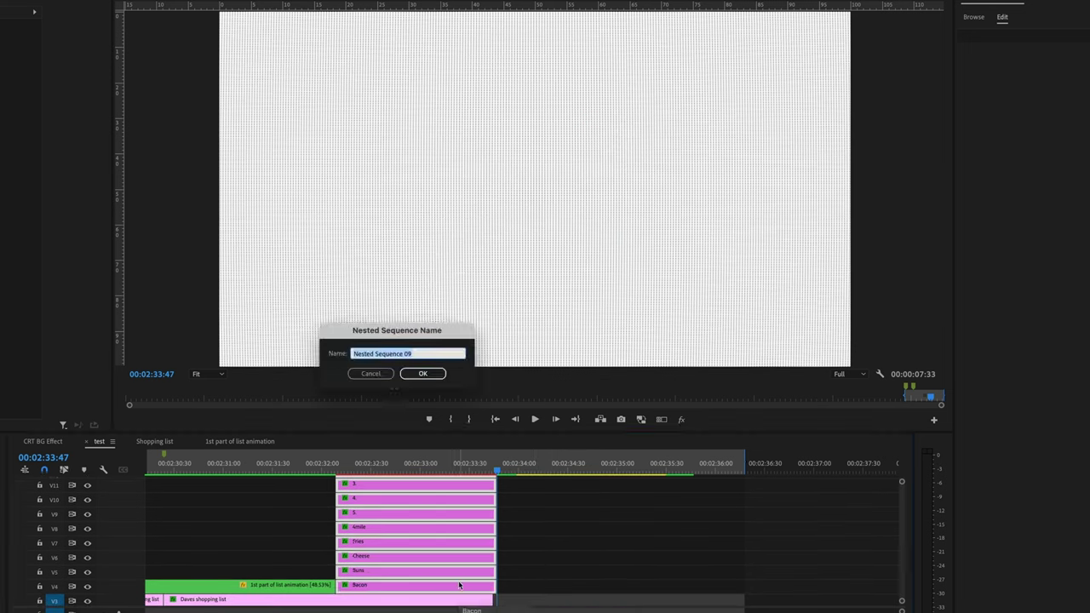
{"action": "type", "text": "2nd p"}
{"action": "key", "text": "Return"}
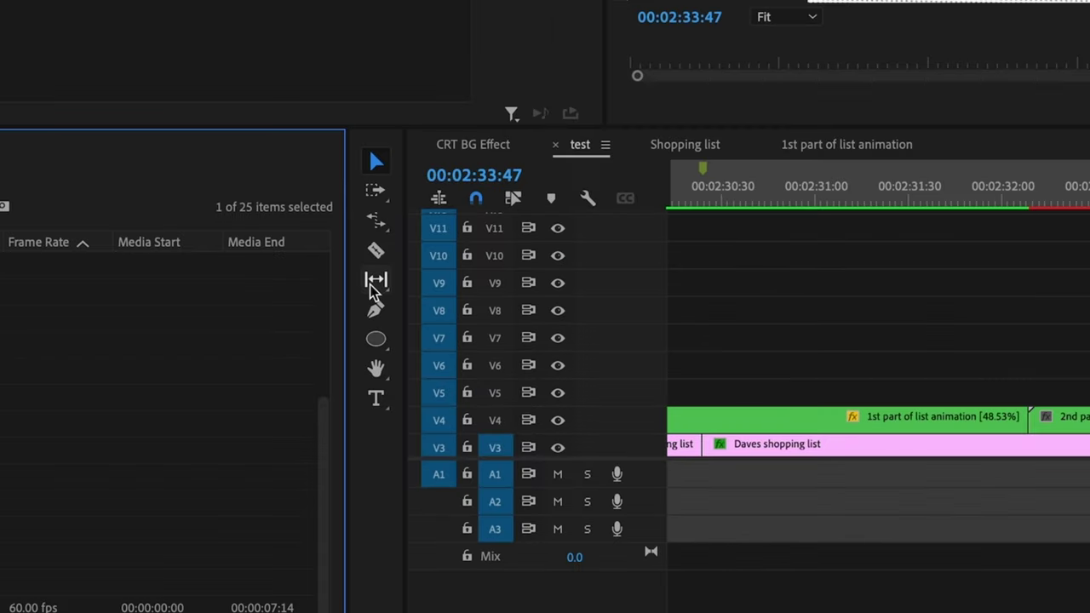
- Rate-stretch the 2nd part nest to a 00:00:03:28 duration and set its time interpolation to Optical Flow
{"action": "left_click", "coordinate": [378, 223]}
{"action": "left_click_drag", "start_coordinate": [607, 502], "coordinate": [844, 501]}
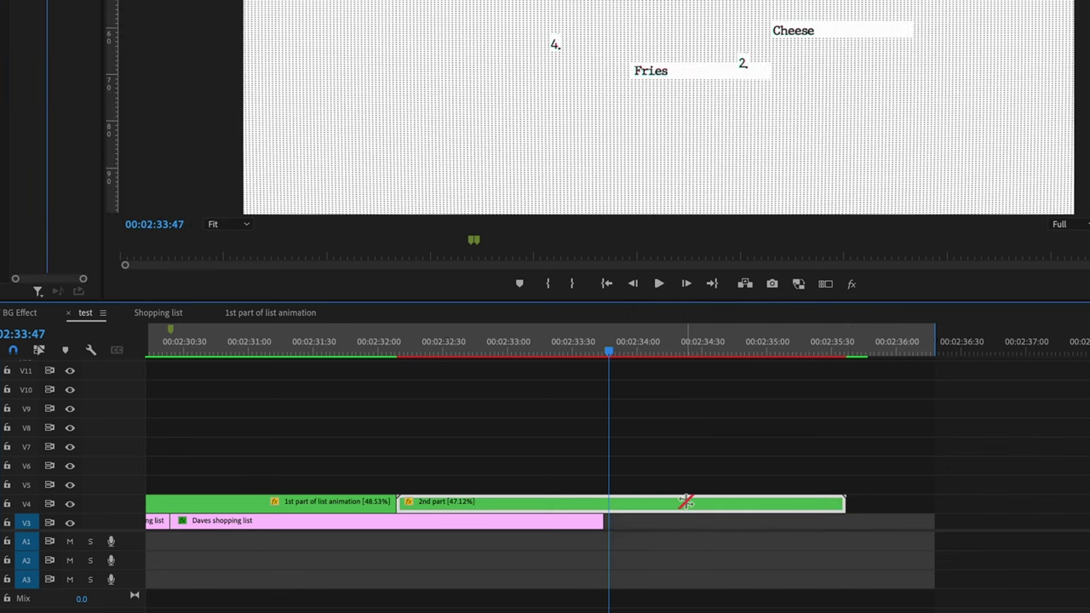
{"action": "right_click", "coordinate": [686, 503]}
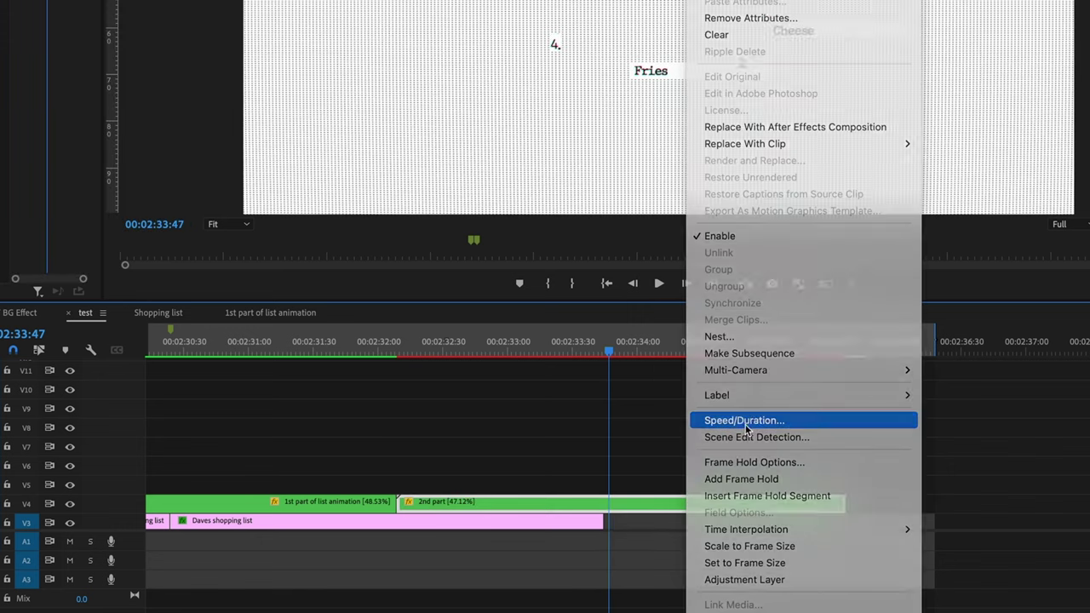
{"action": "left_click", "coordinate": [698, 416]}
{"action": "left_click", "coordinate": [545, 348]}
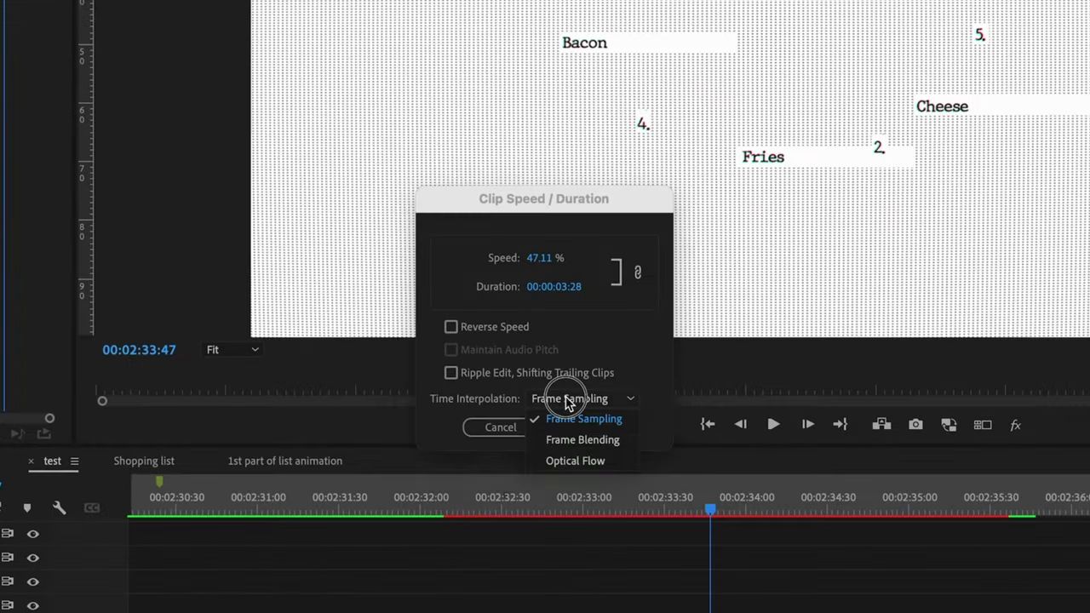
{"action": "left_click", "coordinate": [575, 461]}
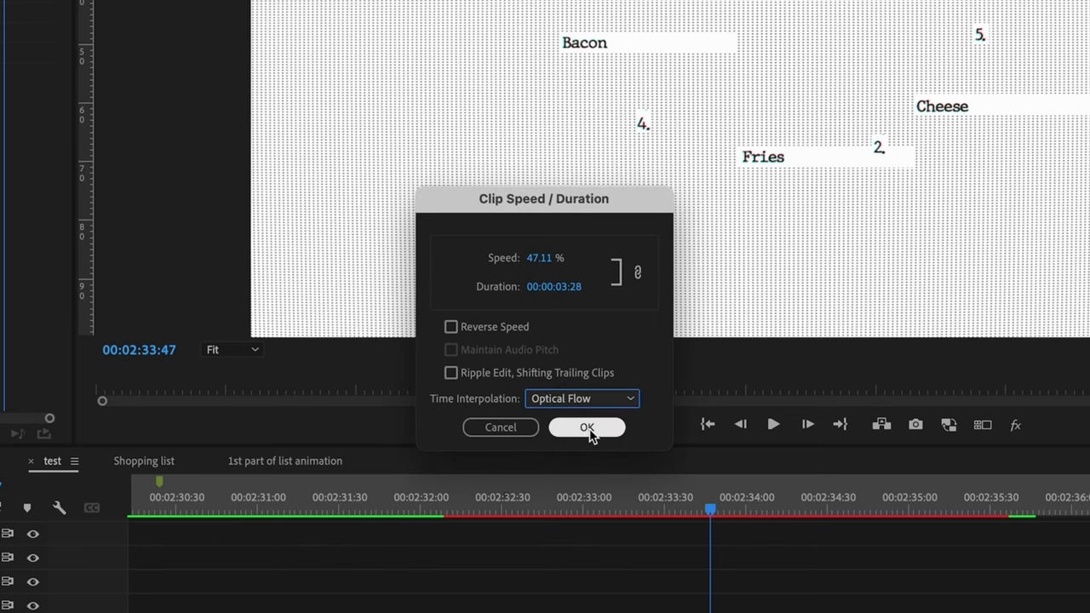
{"action": "left_click", "coordinate": [587, 428]}
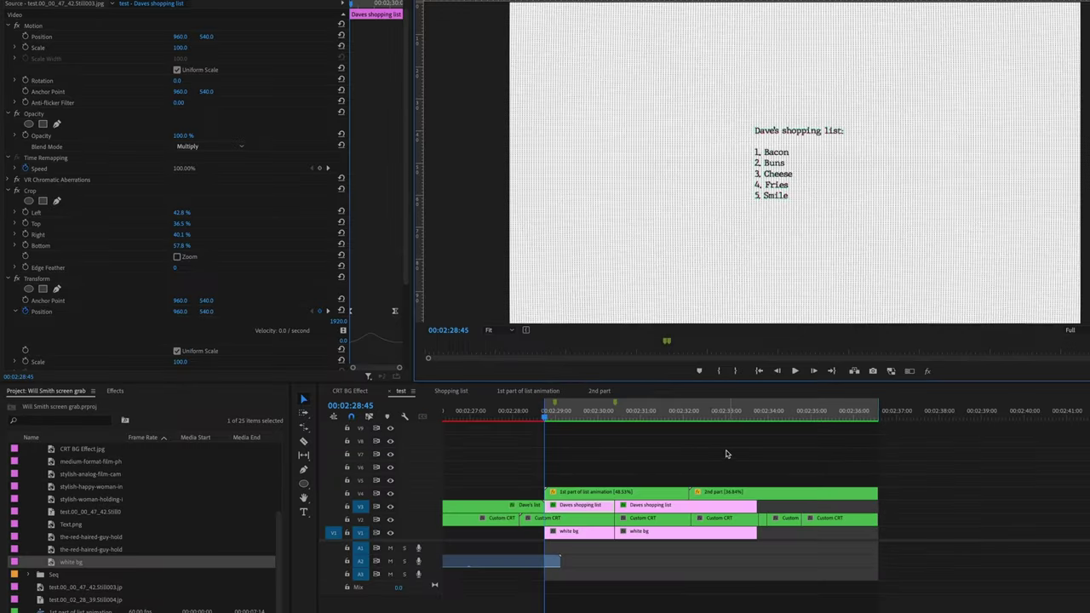
- Go to 00:02:32:26 and open the 2nd part nested sequence
{"action": "left_click", "coordinate": [702, 415]}
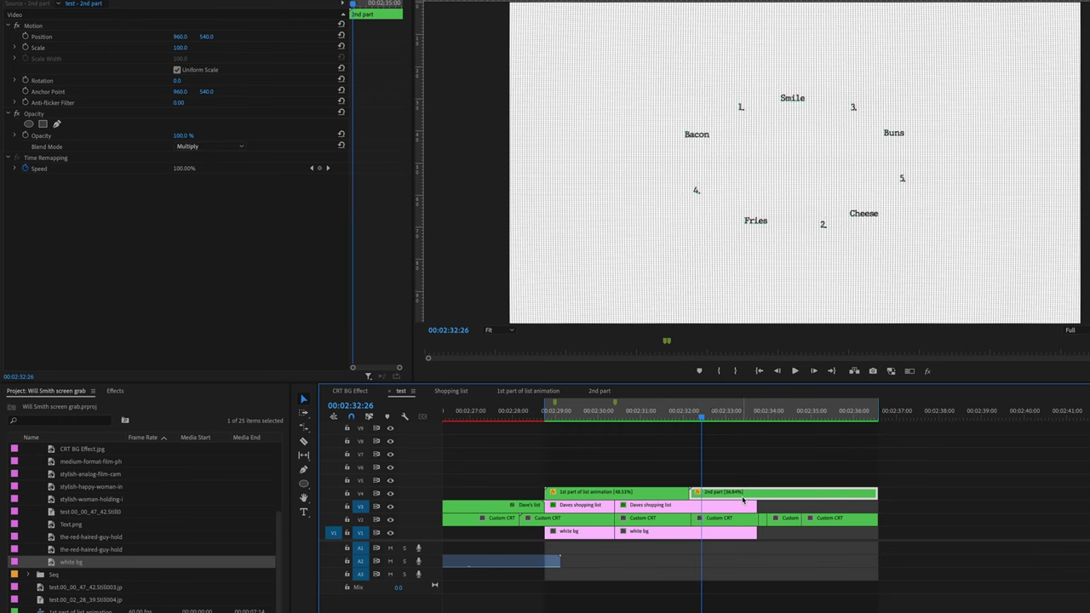
{"action": "double_click", "coordinate": [743, 501]}
{"action": "left_click", "coordinate": [506, 519]}
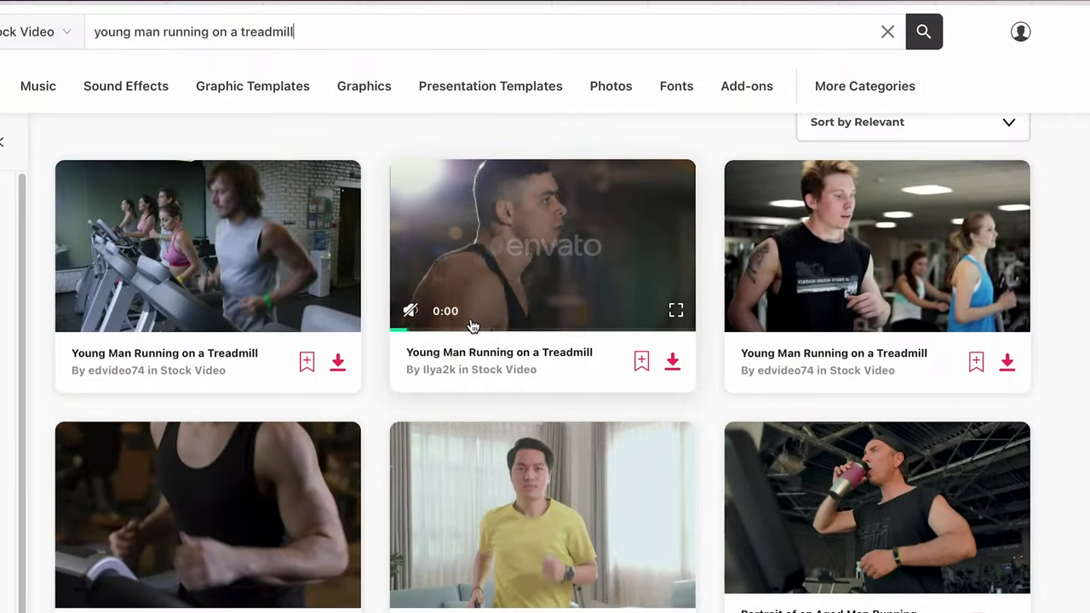
- On Envato Elements, choose the second "Young Man Running on a Treadmill" stock video in the search results
{"action": "left_click", "coordinate": [584, 332]}
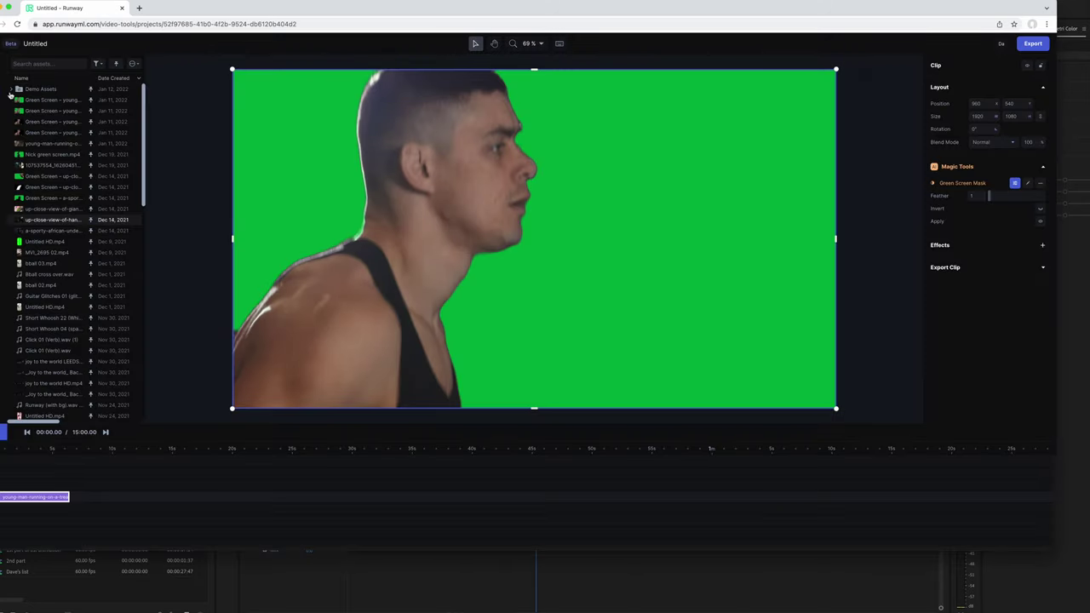
- Return to Premiere Pro and place the Footage bin's green-screen treadmill clip on V6, aligned with the original clip's start
{"action": "left_click", "coordinate": [3, 94]}
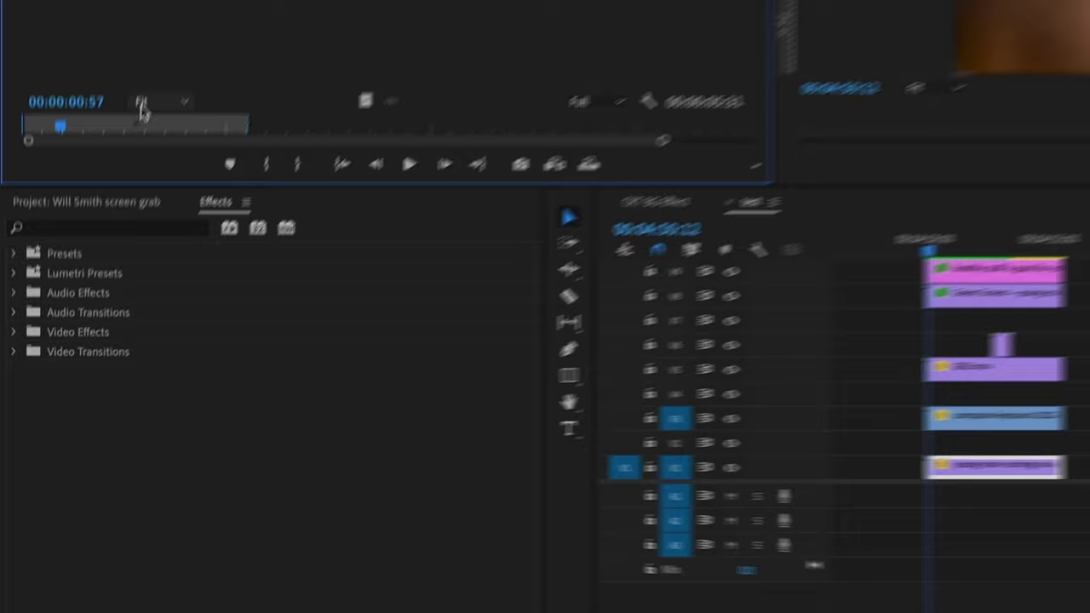
{"action": "left_click", "coordinate": [170, 121]}
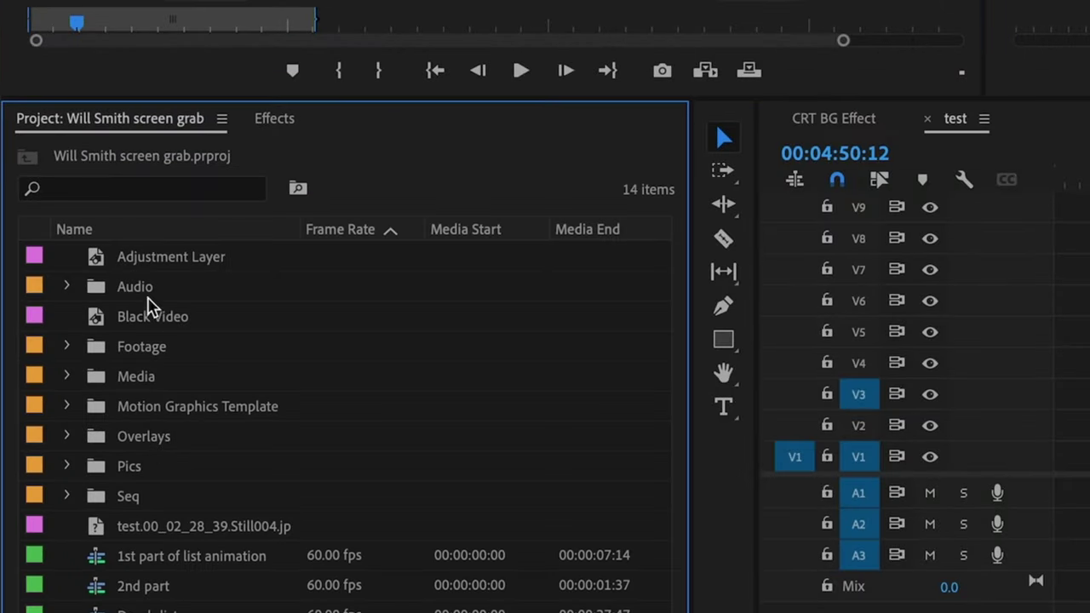
{"action": "double_click", "coordinate": [205, 387]}
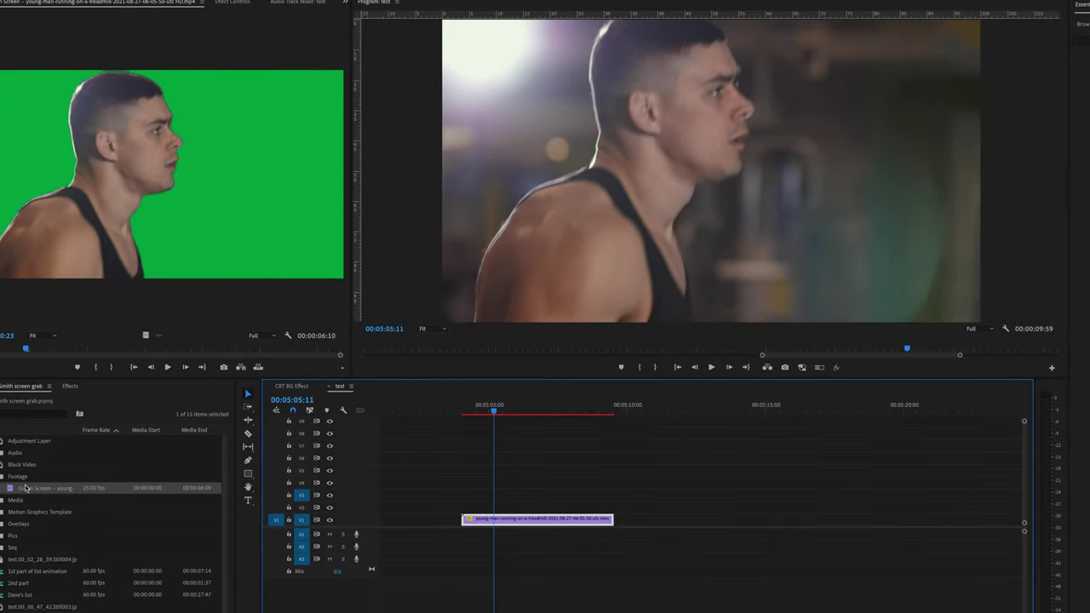
{"action": "left_click_drag", "start_coordinate": [26, 488], "coordinate": [463, 457]}
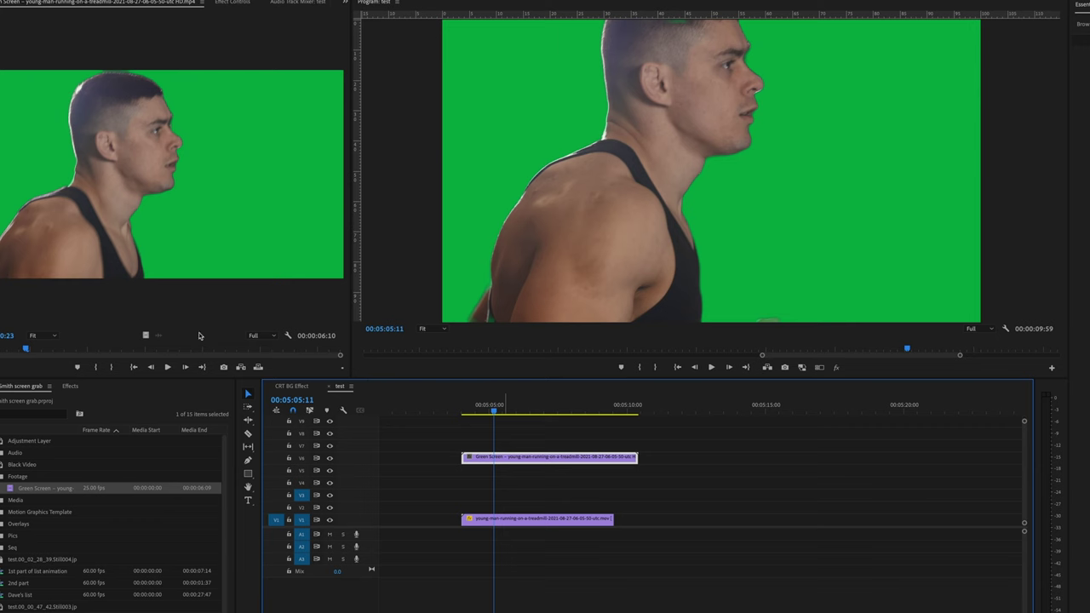
- Find the Ultra Key effect and apply it to the green-screen treadmill clip
{"action": "left_click", "coordinate": [232, 2]}
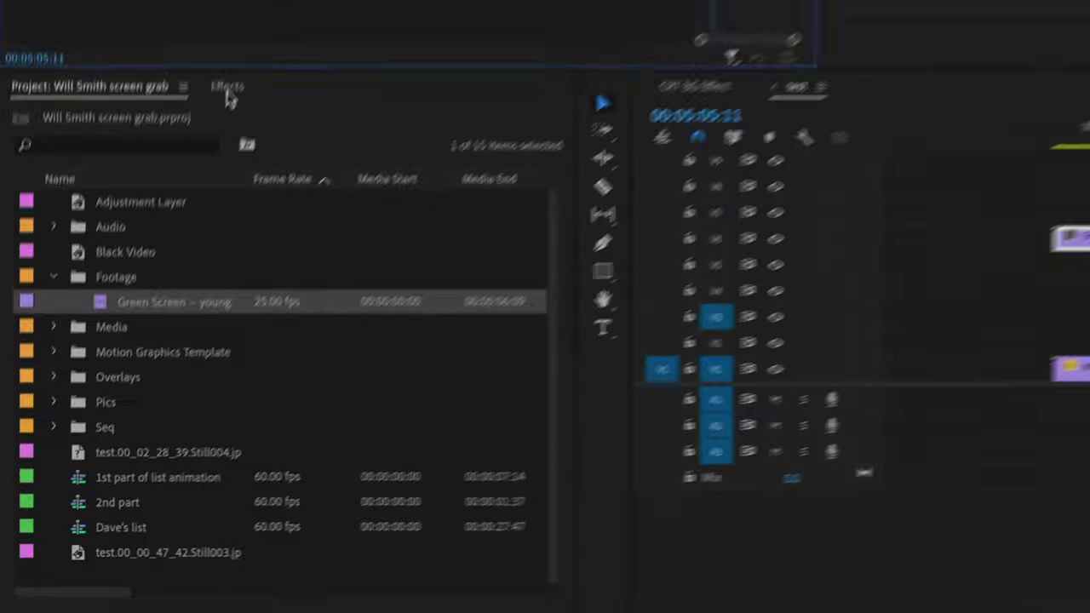
{"action": "left_click", "coordinate": [70, 385]}
{"action": "left_click", "coordinate": [39, 402]}
{"action": "type", "text": "ultra key"}
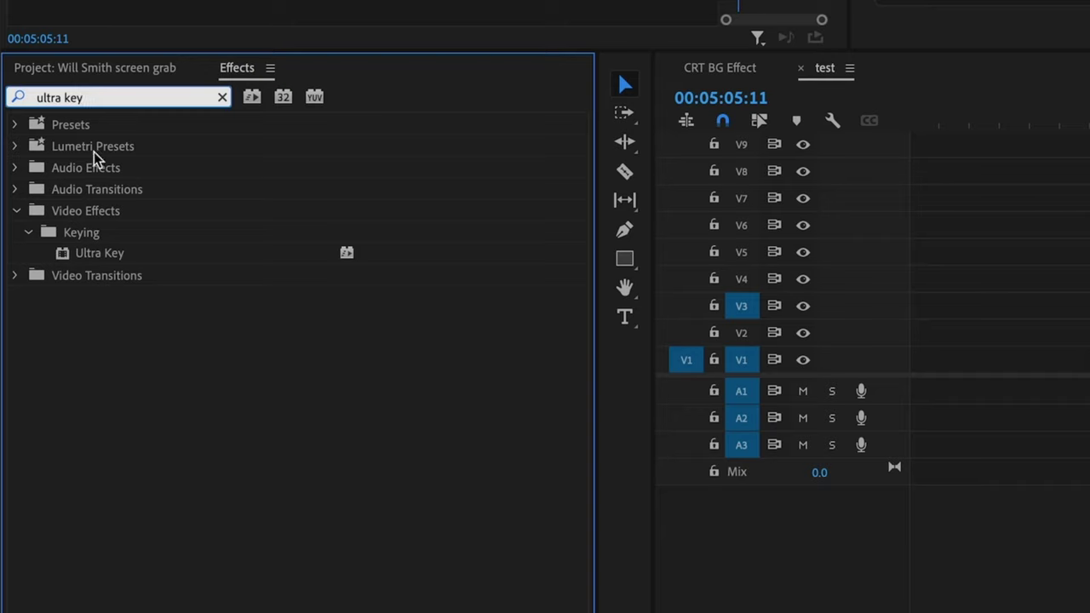
{"action": "left_click_drag", "start_coordinate": [96, 252], "coordinate": [693, 608]}
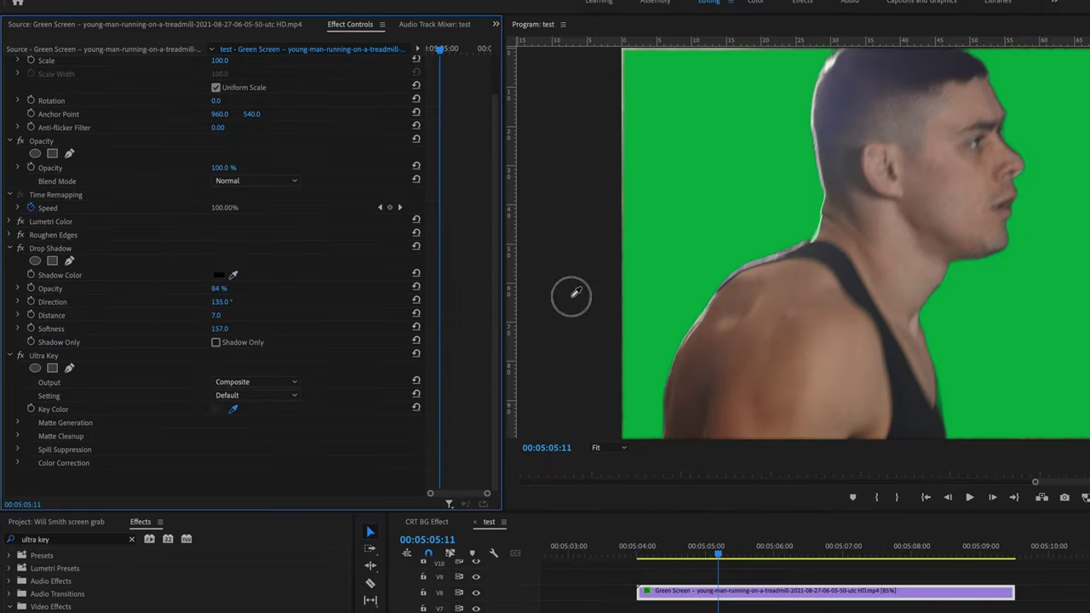
- Sample the green backdrop as the treadmill clip's Ultra Key key color
{"action": "left_click", "coordinate": [626, 274]}
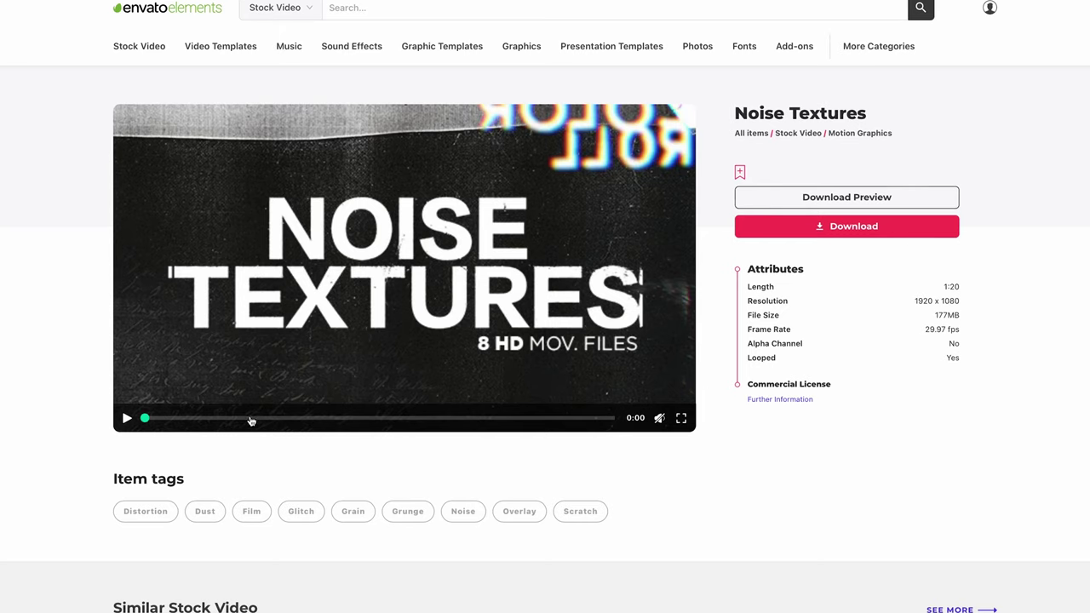
- Place the GR2.mov noise texture on V5, aligned with the runner clips' start, and trim it to their length
{"action": "scroll", "coordinate": [252, 420], "scroll_direction": "down", "scroll_amount": 1}
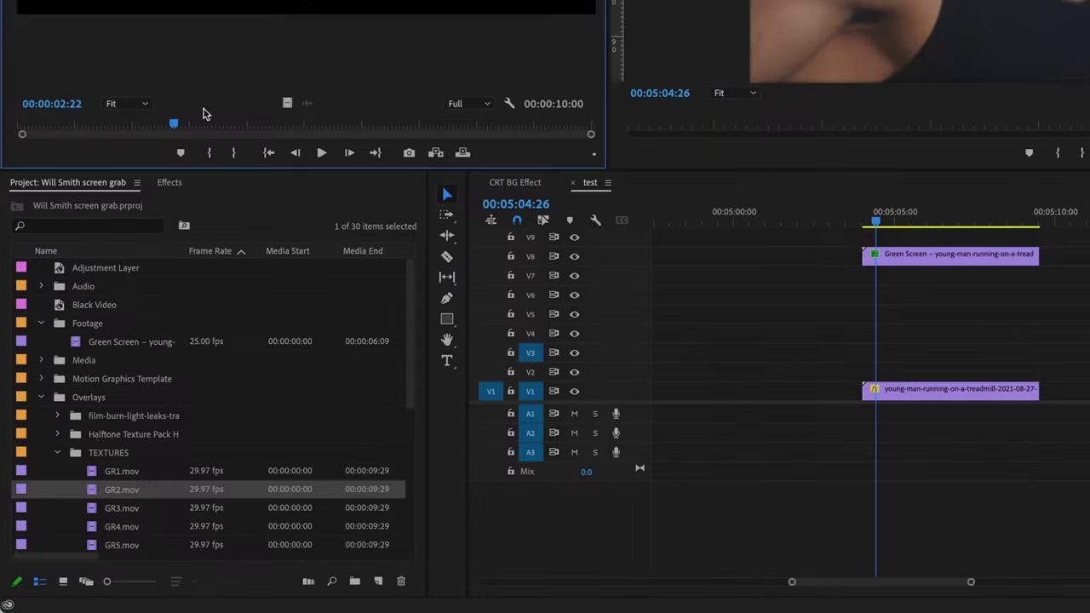
{"action": "left_click_drag", "start_coordinate": [102, 490], "coordinate": [875, 324]}
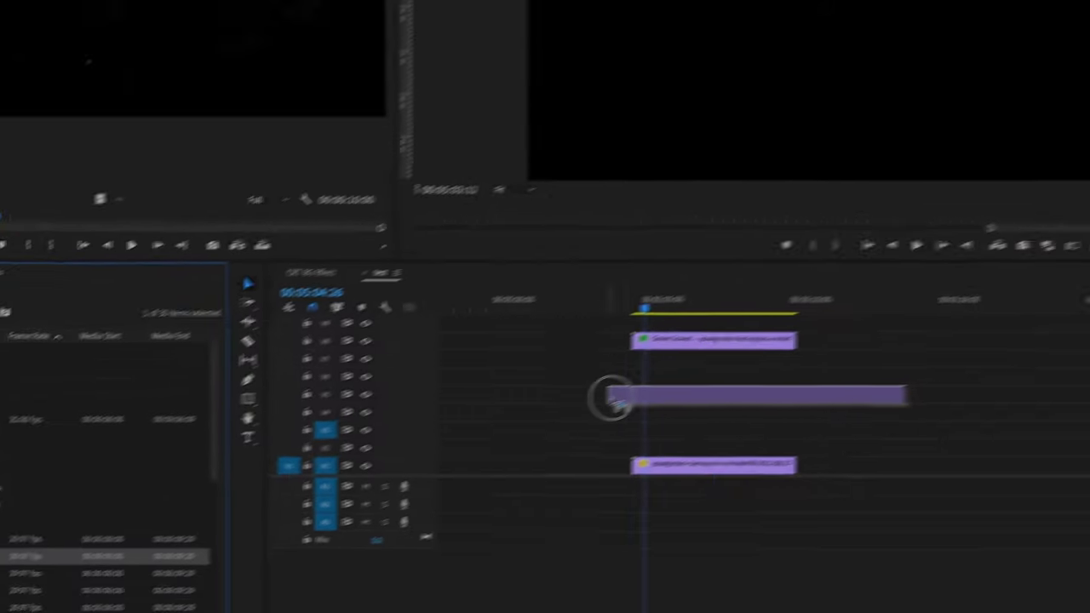
{"action": "left_click_drag", "start_coordinate": [443, 469], "coordinate": [443, 468]}
{"action": "left_click_drag", "start_coordinate": [713, 464], "coordinate": [587, 460]}
{"action": "left_click", "coordinate": [519, 464]}
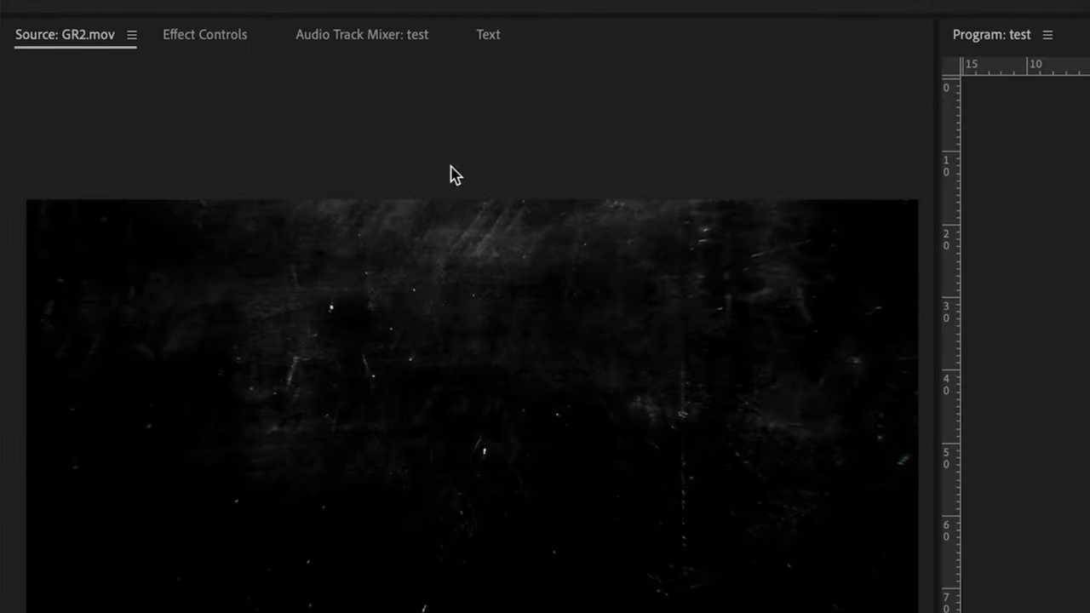
- Set the GR2.mov texture's blend mode to Screen with 27% opacity and preview it in the sequence
{"action": "left_click", "coordinate": [199, 37]}
{"action": "left_click", "coordinate": [451, 407]}
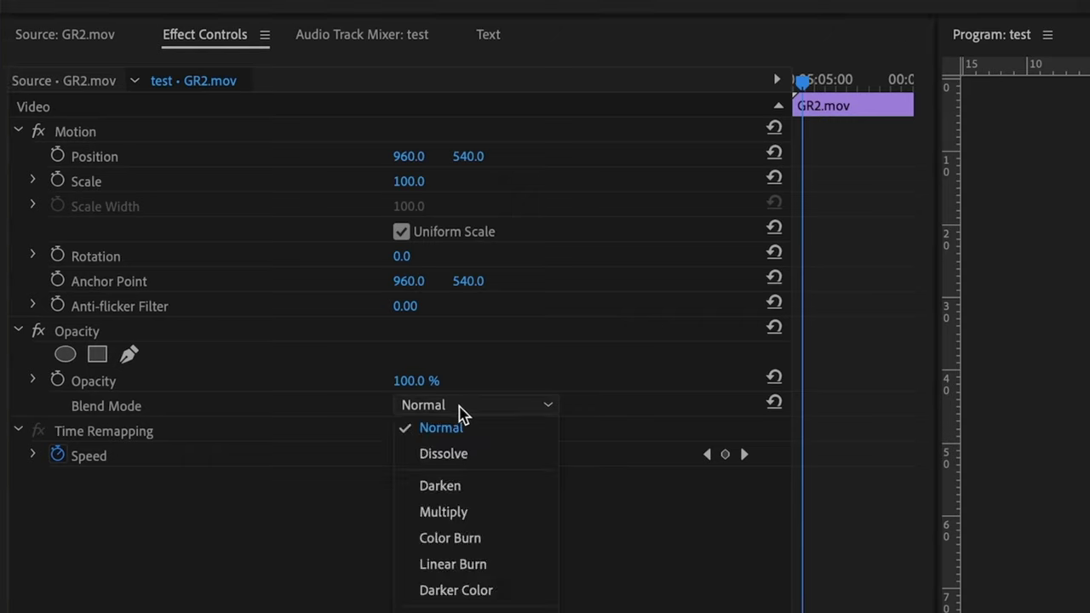
{"action": "left_click", "coordinate": [432, 285]}
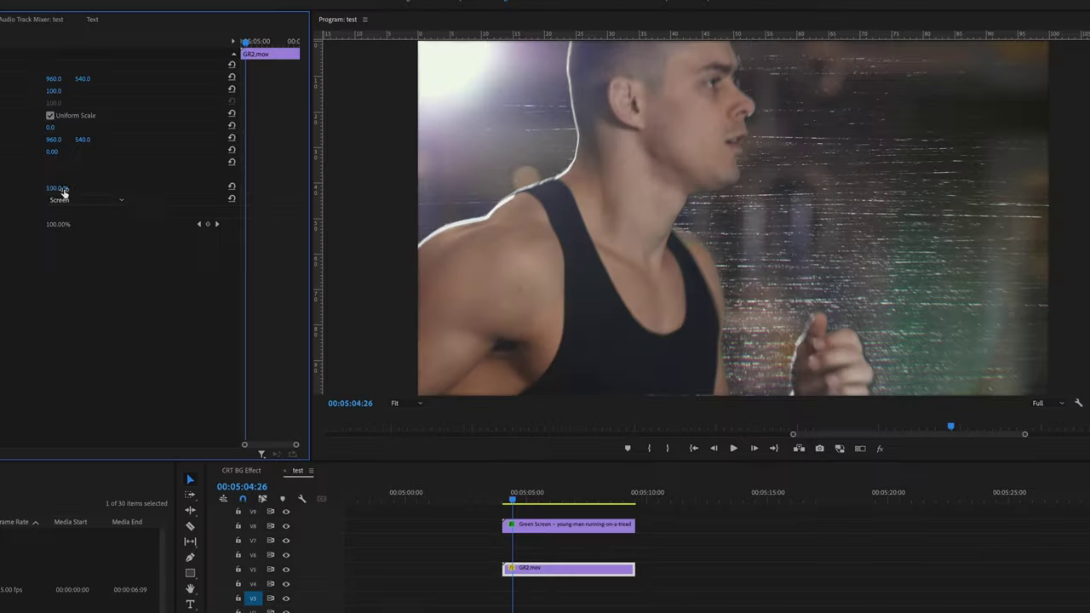
{"action": "left_click_drag", "start_coordinate": [383, 3], "coordinate": [335, 3]}
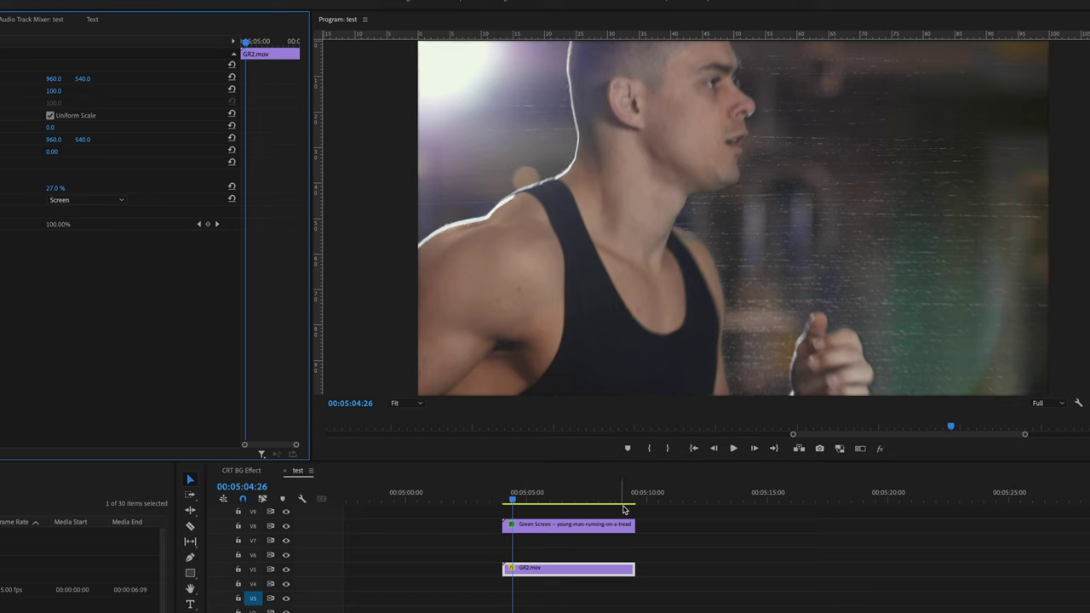
{"action": "left_click_drag", "start_coordinate": [567, 496], "coordinate": [557, 498]}
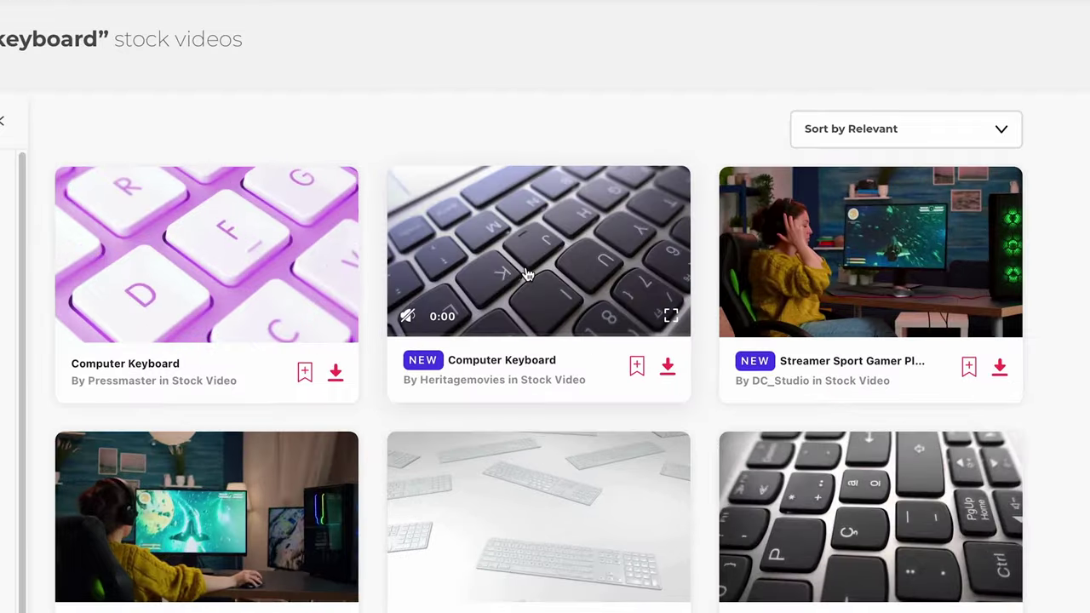
- Choose the second "Computer Keyboard" stock video on Envato Elements, and in Premiere Pro place the clip on V3
{"action": "left_click", "coordinate": [525, 275]}
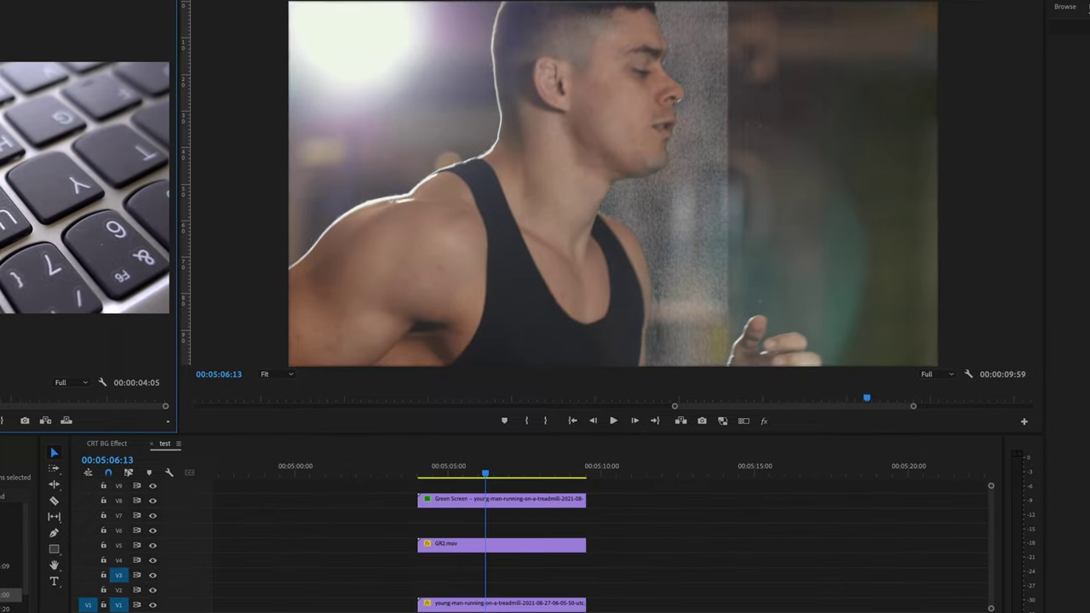
{"action": "left_click_drag", "start_coordinate": [85, 187], "coordinate": [576, 574]}
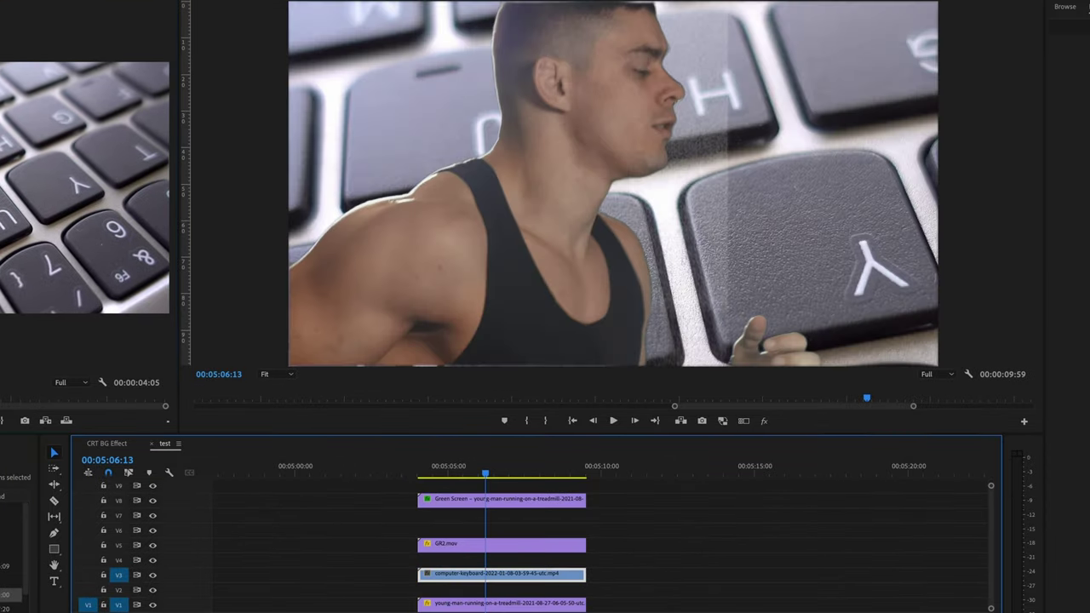
- Set the computer-keyboard clip's opacity to 10% and its scale to 50
{"action": "key", "text": "shift+5"}
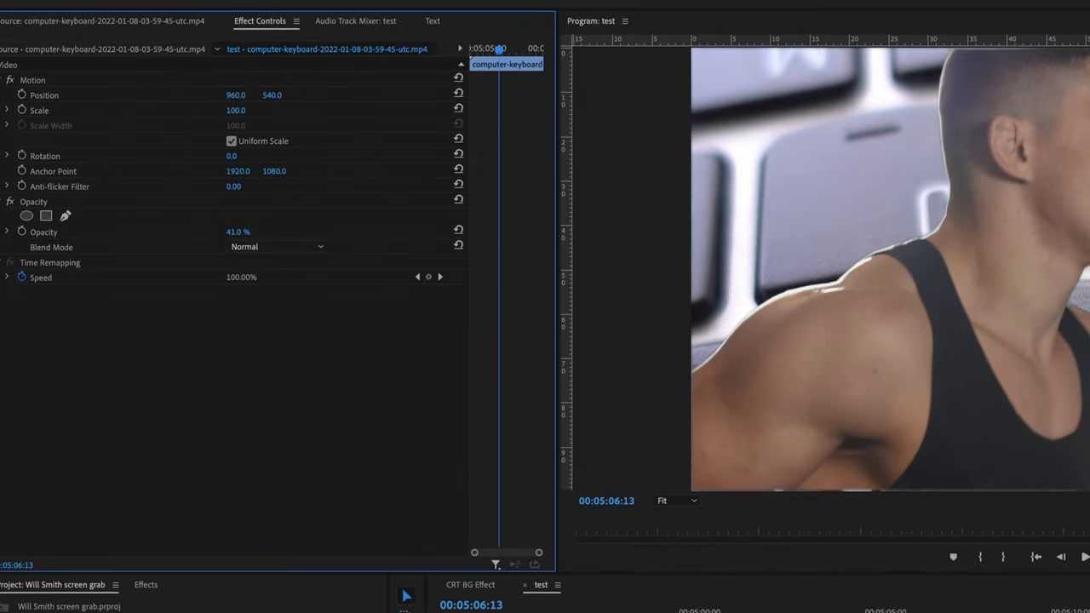
{"action": "left_click_drag", "start_coordinate": [238, 232], "coordinate": [217, 232]}
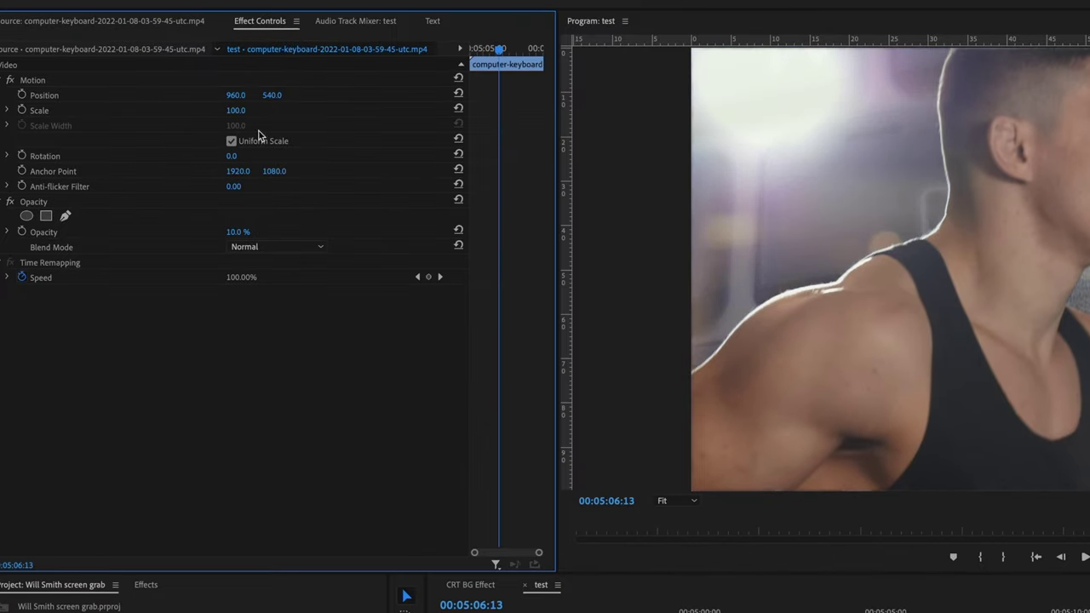
{"action": "type", "text": "50"}
{"action": "key", "text": "Return"}
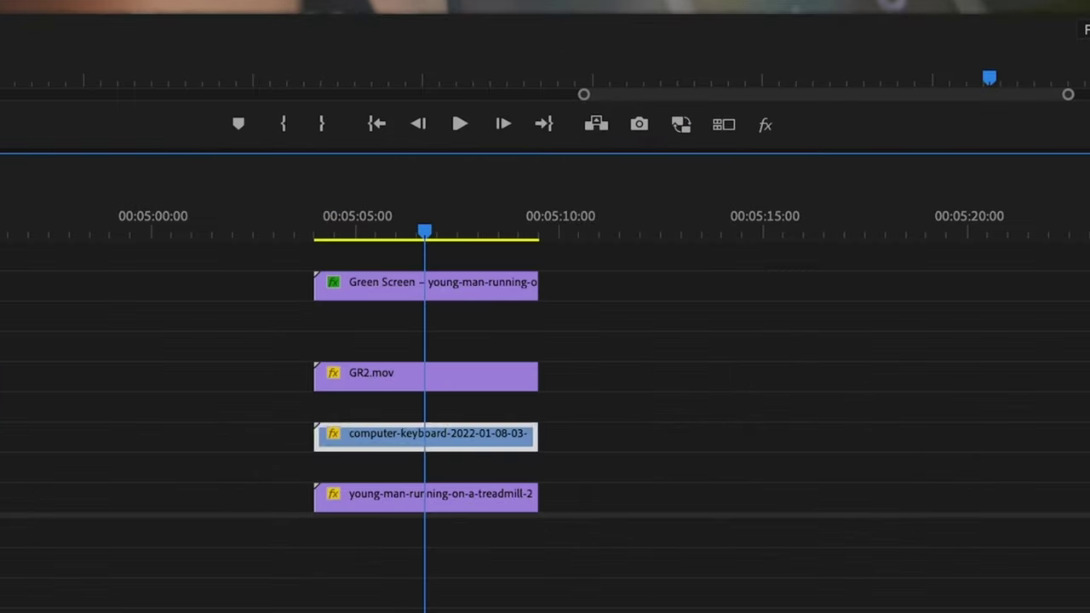
- Place a short overlay clip on V6 near the playhead, above the GR2.mov texture
{"action": "left_click_drag", "start_coordinate": [70, 348], "coordinate": [440, 347]}
{"action": "scroll", "coordinate": [460, 349], "scroll_direction": "up", "scroll_amount": 3}
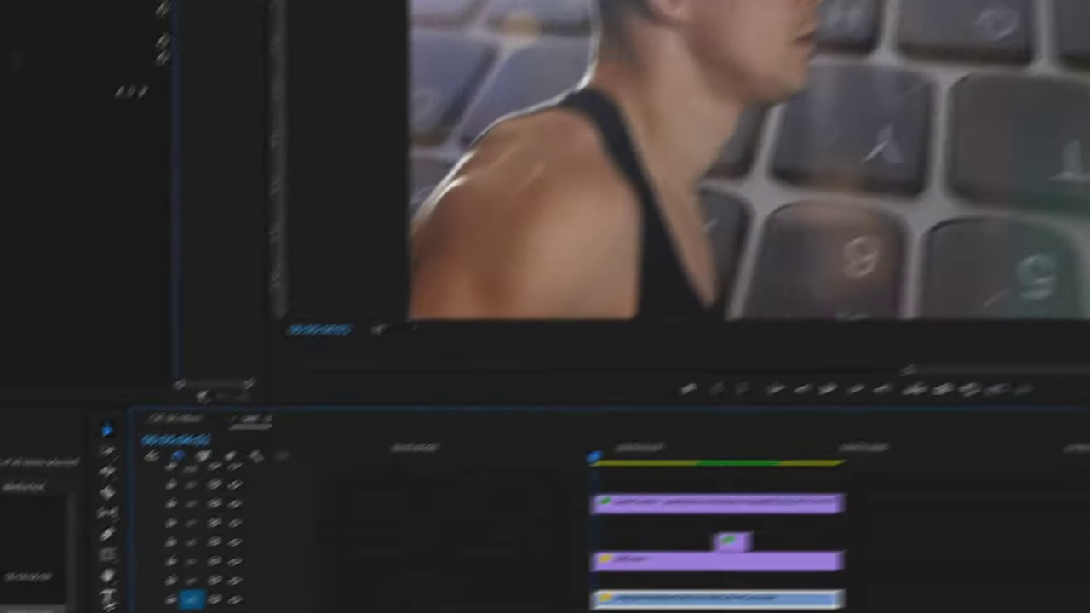
- Add the texts "don't think of burgers", "healthy stuff is good for you" and "think of the gains" over the keyboard and runner
{"action": "type", "text": "don't think of burgers"}
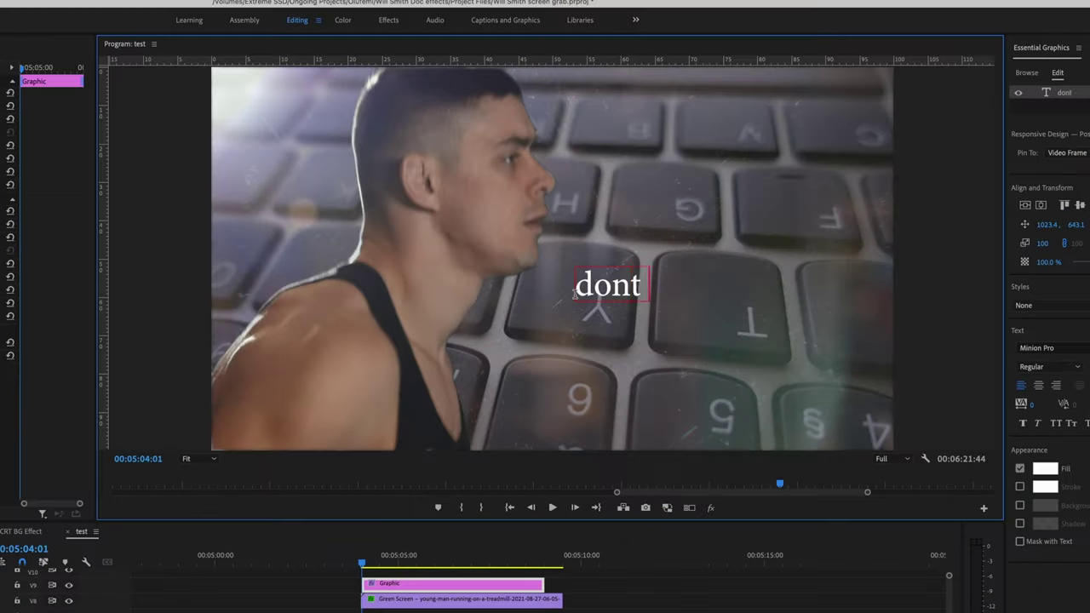
{"action": "left_click", "coordinate": [272, 392]}
{"action": "type", "text": "healthy stuff is good for you"}
{"action": "left_click", "coordinate": [576, 432]}
{"action": "type", "text": "think of the gains"}
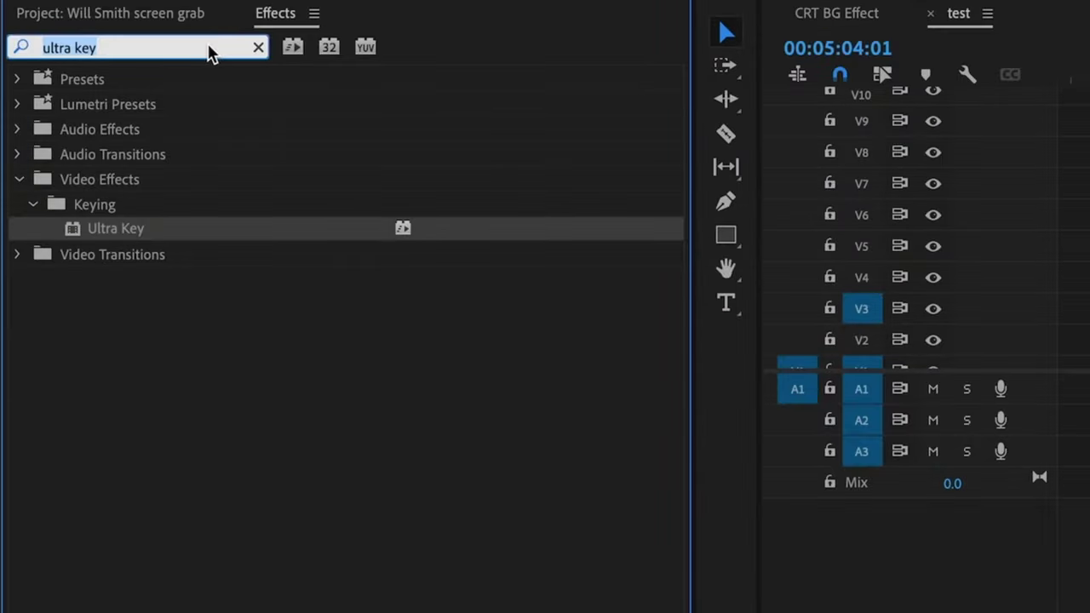
- Search the effects for blur and apply Gaussian Blur to the text graphic
{"action": "type", "text": "blur"}
{"action": "mouse_move", "coordinate": [153, 417]}
{"action": "left_mouse_down"}
{"action": "mouse_move", "coordinate": [312, 404]}
{"action": "mouse_move", "coordinate": [469, 356]}
{"action": "left_mouse_up"}
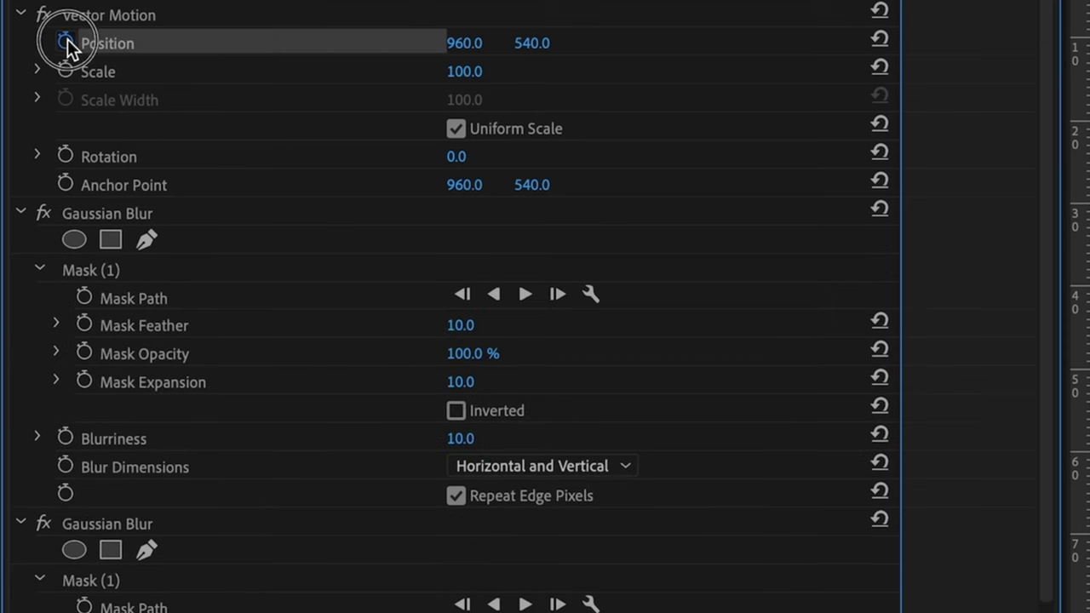
- Keyframe the text graphic's Vector Motion Position at its start, and lower the horizontal position at its end
{"action": "left_click", "coordinate": [65, 42]}
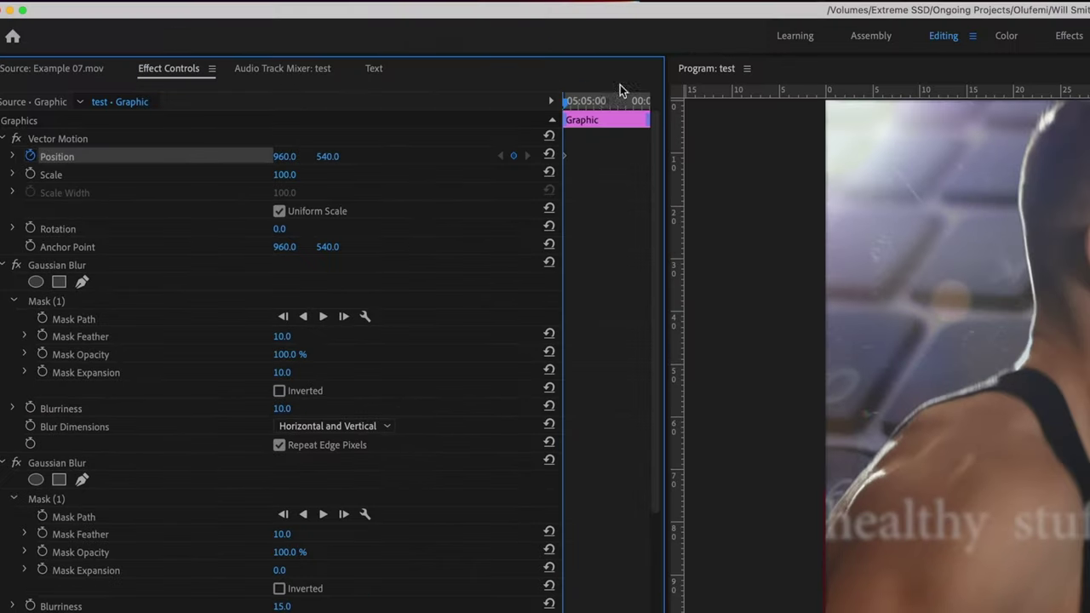
{"action": "left_click_drag", "start_coordinate": [583, 104], "coordinate": [664, 109]}
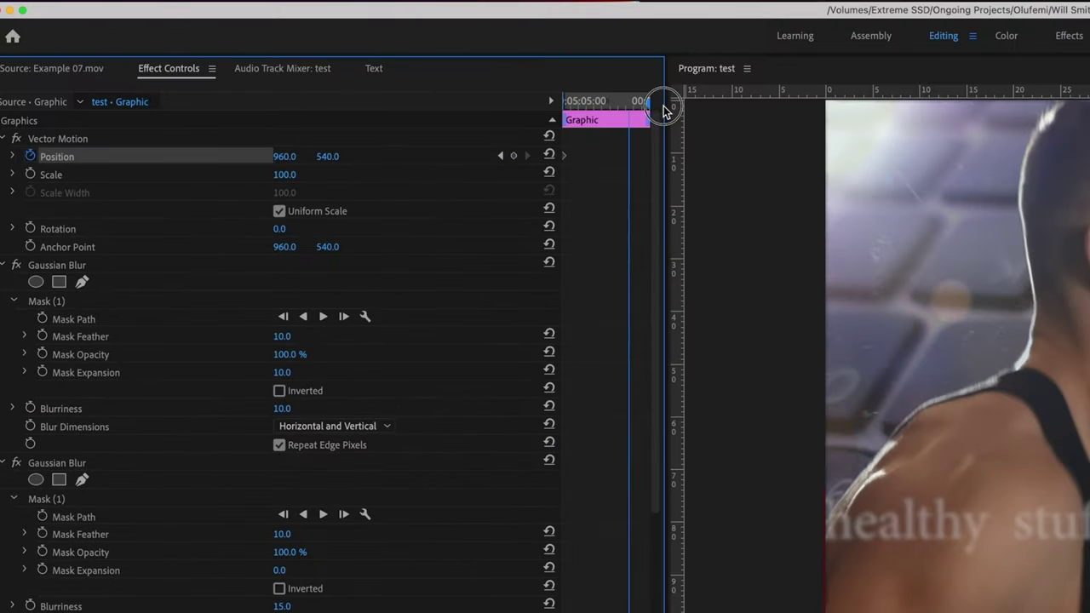
{"action": "left_click_drag", "start_coordinate": [285, 156], "coordinate": [182, 156]}
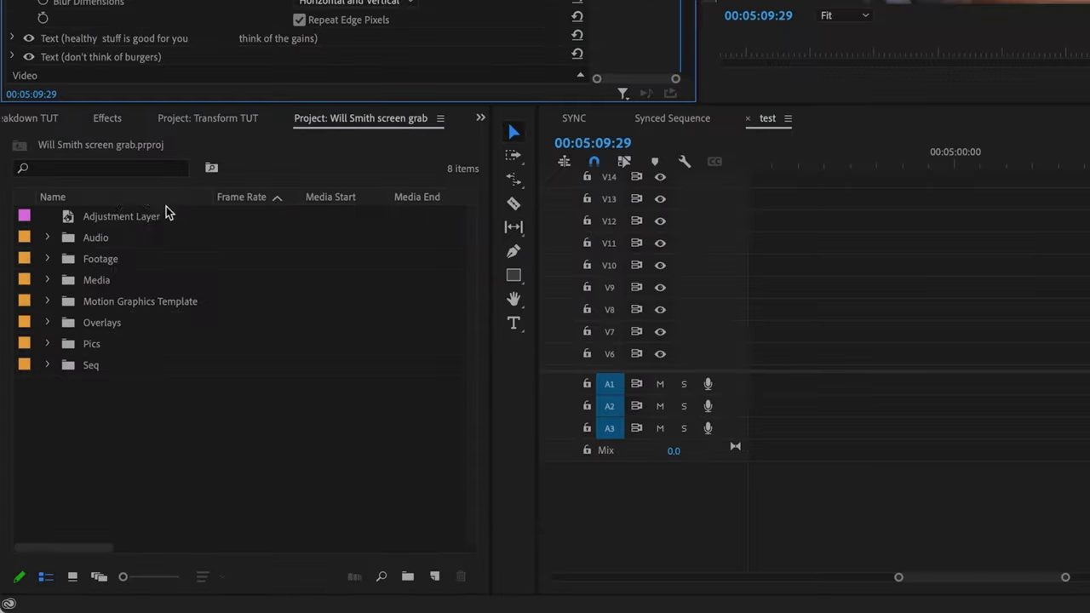
- Place the adjustment layer above all the composite's clips and lower its Lumetri Color vignette amount
{"action": "left_click_drag", "start_coordinate": [140, 219], "coordinate": [540, 598]}
{"action": "left_click_drag", "start_coordinate": [460, 393], "coordinate": [705, 407]}
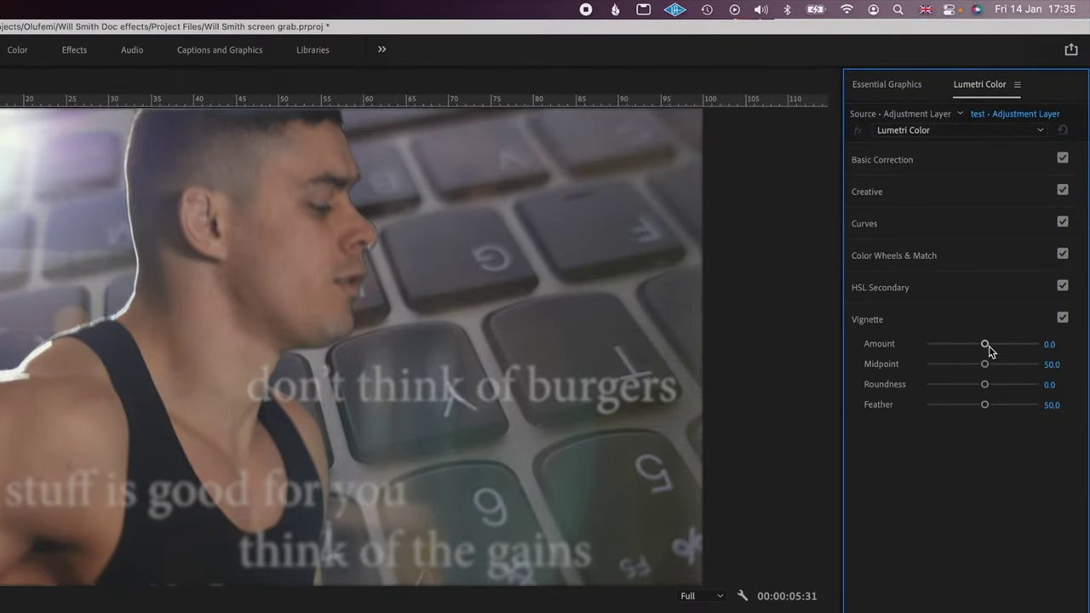
{"action": "left_click_drag", "start_coordinate": [973, 346], "coordinate": [955, 346]}
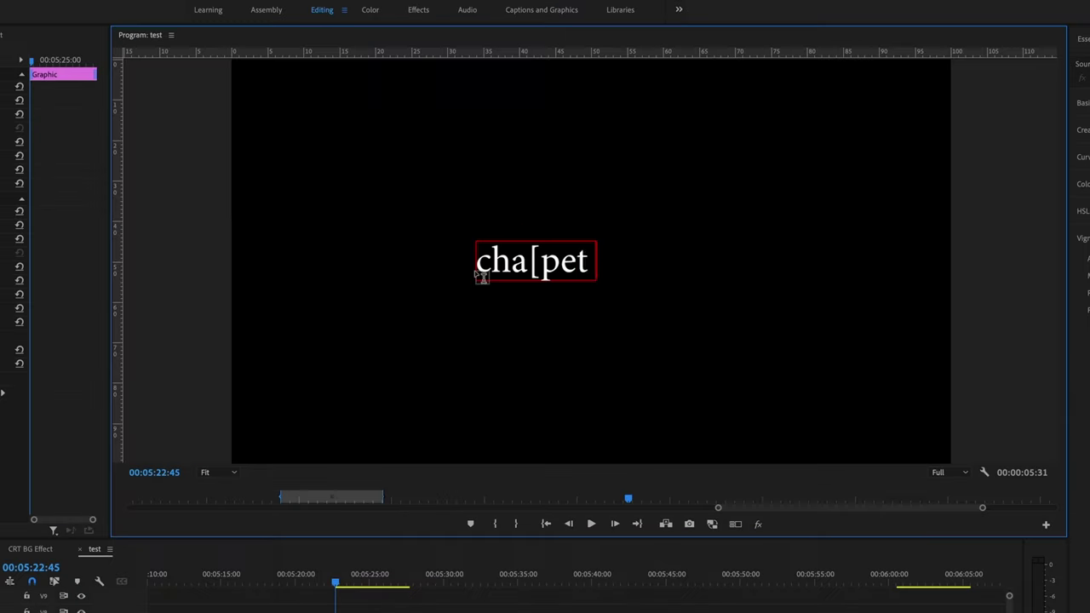
- Correct the new title text at 00:05:22:45 so that it reads "chapter one"
{"action": "key", "text": "Delete"}
{"action": "key", "text": "Delete"}
{"action": "key", "text": "Delete"}
{"action": "type", "text": "pter pnme"}
{"action": "key", "text": "BackSpace"}
{"action": "key", "text": "BackSpace"}
{"action": "key", "text": "BackSpace"}
{"action": "key", "text": "BackSpace"}
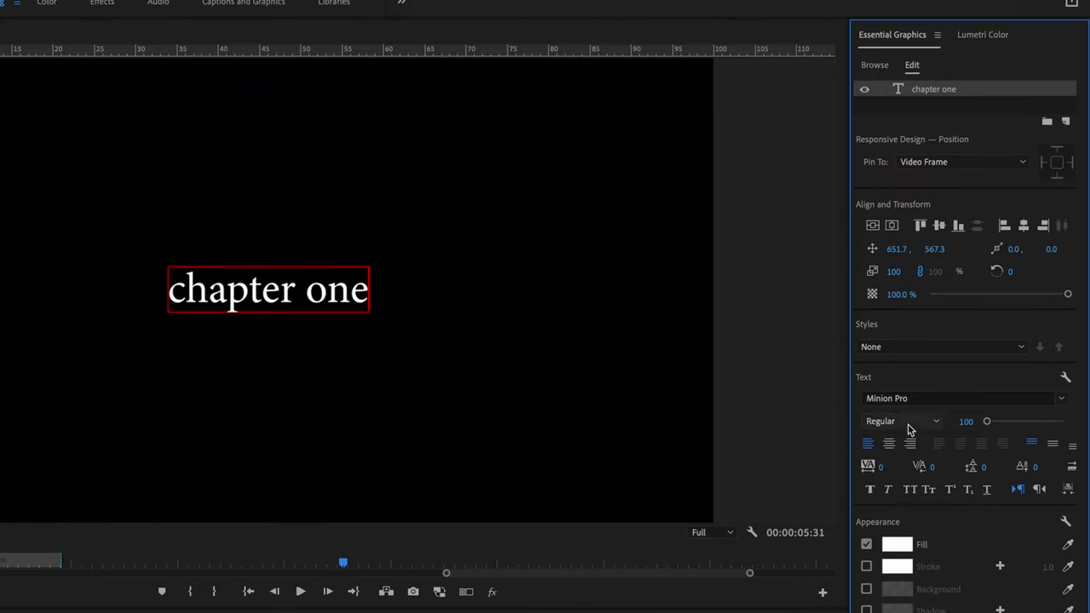
- Format the title in Nimbus Sans Extd Bold with all caps and center it in the frame
{"action": "left_click", "coordinate": [920, 398]}
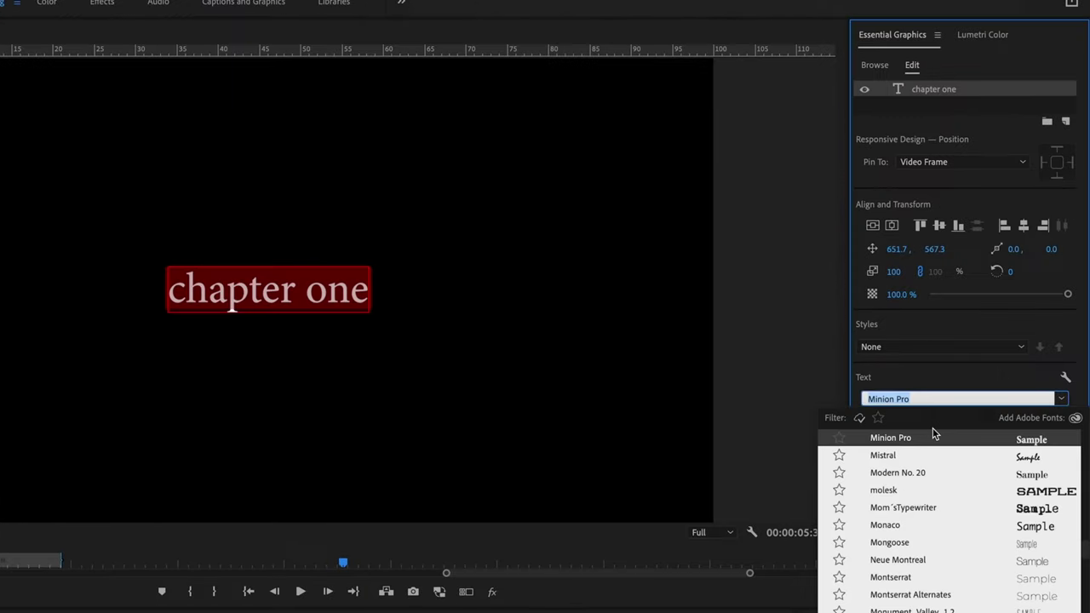
{"action": "type", "text": "nimbus"}
{"action": "left_click", "coordinate": [924, 485]}
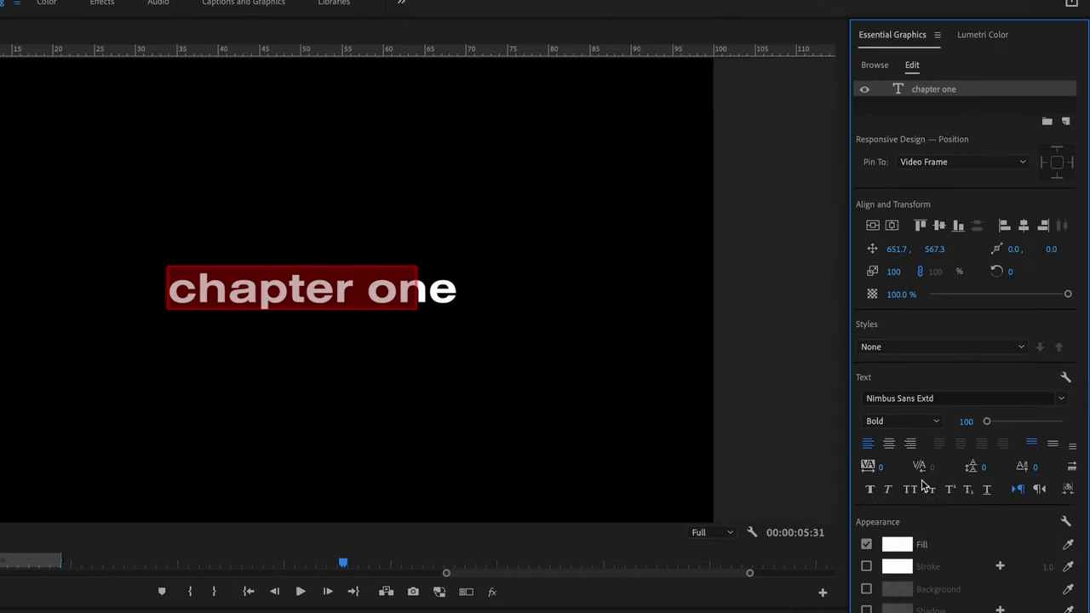
{"action": "left_click", "coordinate": [909, 492]}
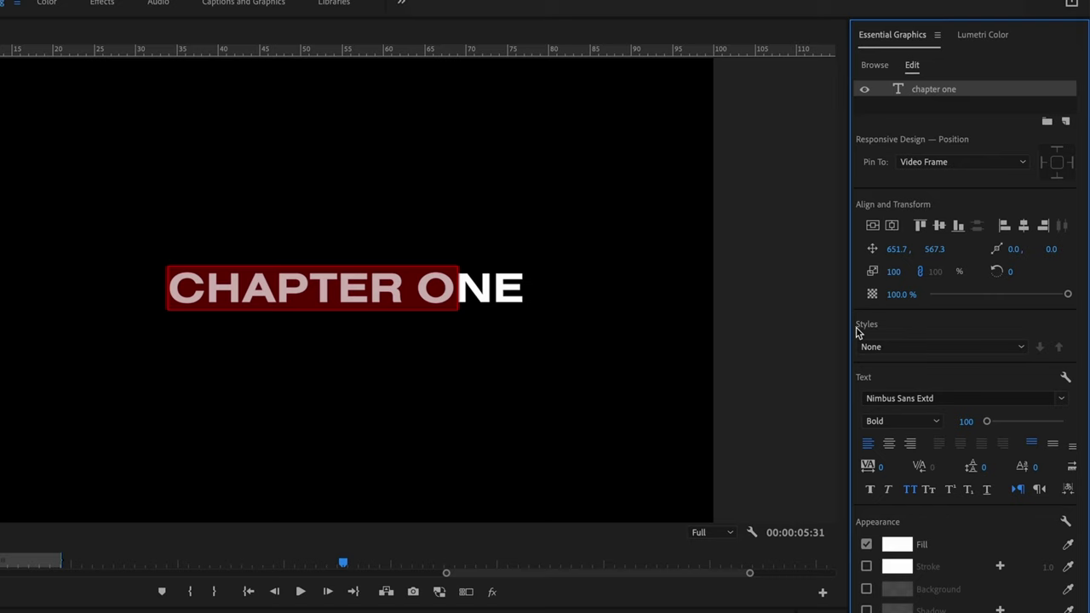
{"action": "left_click", "coordinate": [892, 228]}
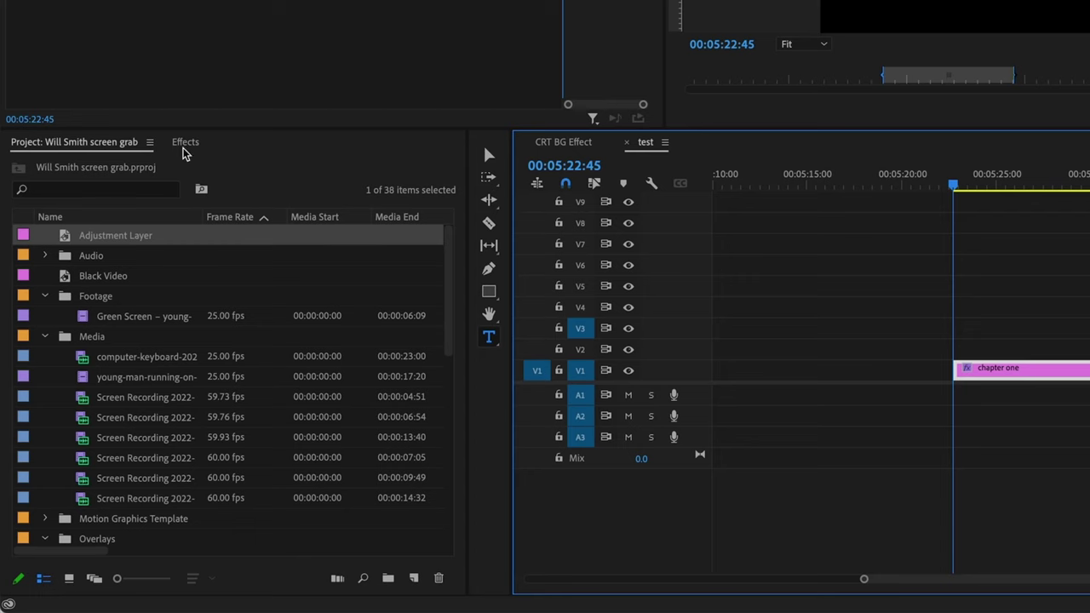
- Apply VR Chromatic Aberrations to the chapter one title, with aberration of -1 red, 1 green and 5 blue
{"action": "left_click", "coordinate": [185, 143]}
{"action": "double_click", "coordinate": [139, 165]}
{"action": "type", "text": "chr"}
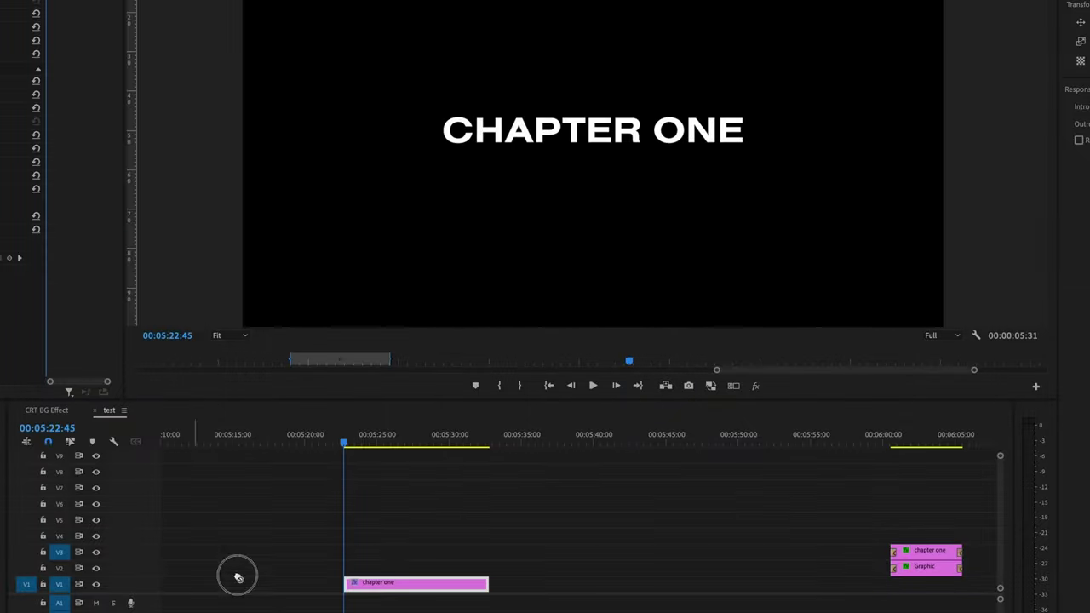
{"action": "left_click", "coordinate": [390, 584]}
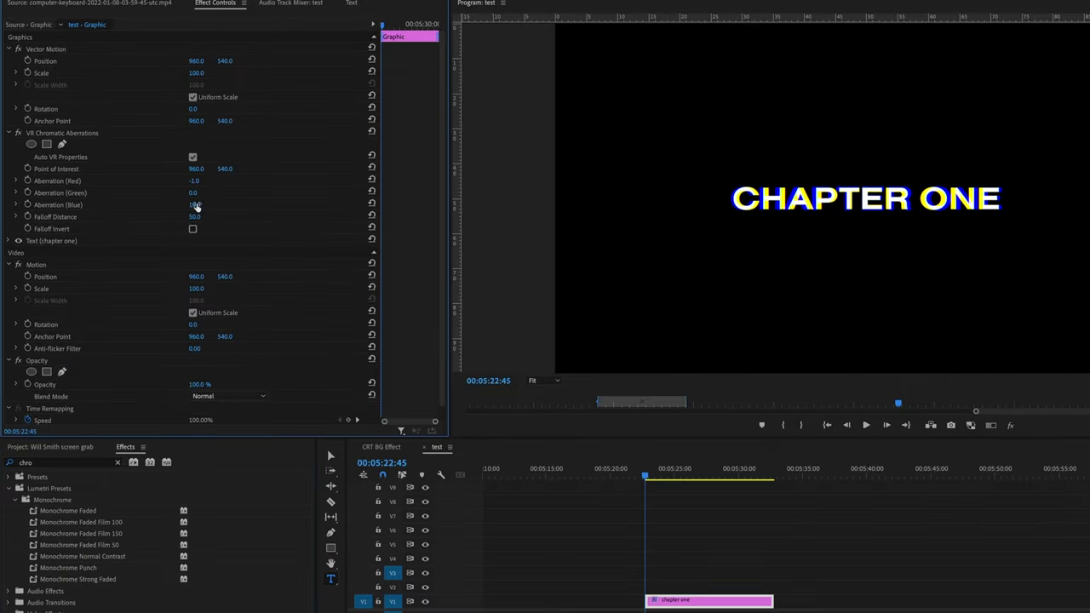
{"action": "left_click_drag", "start_coordinate": [195, 205], "coordinate": [207, 206]}
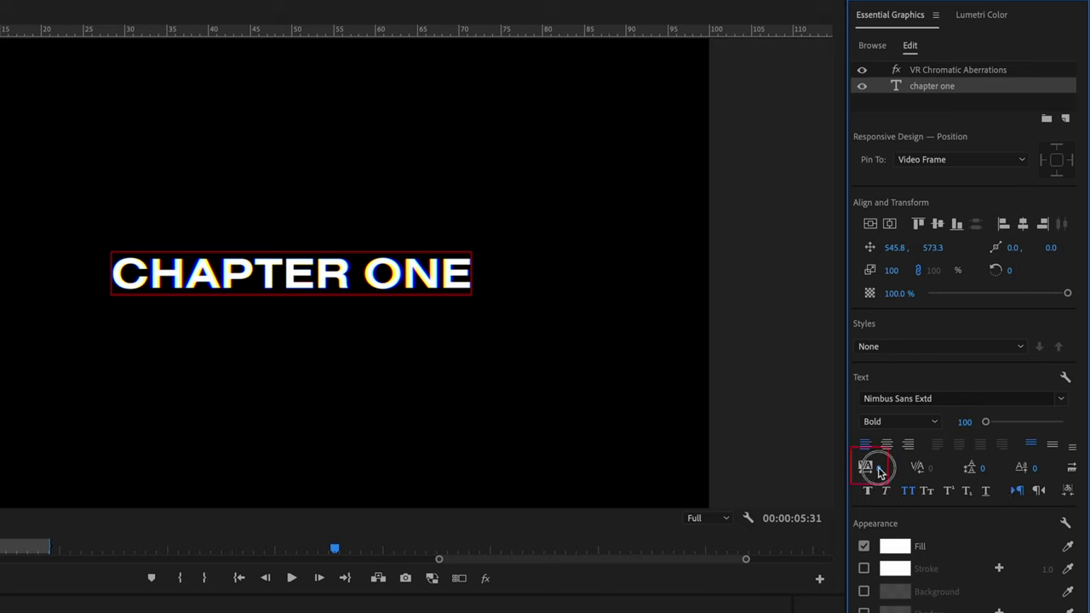
- Try widening the chapter one title's letter tracking, and undo the change
{"action": "left_click_drag", "start_coordinate": [878, 467], "coordinate": [899, 468]}
{"action": "key", "text": "ctrl+z"}
- Turn off uniform scale for the title's Vector Motion, animate Scale Width from 100 at 00:05:22:45 to 110 at its end, and preview it
{"action": "key", "text": "shift+3"}
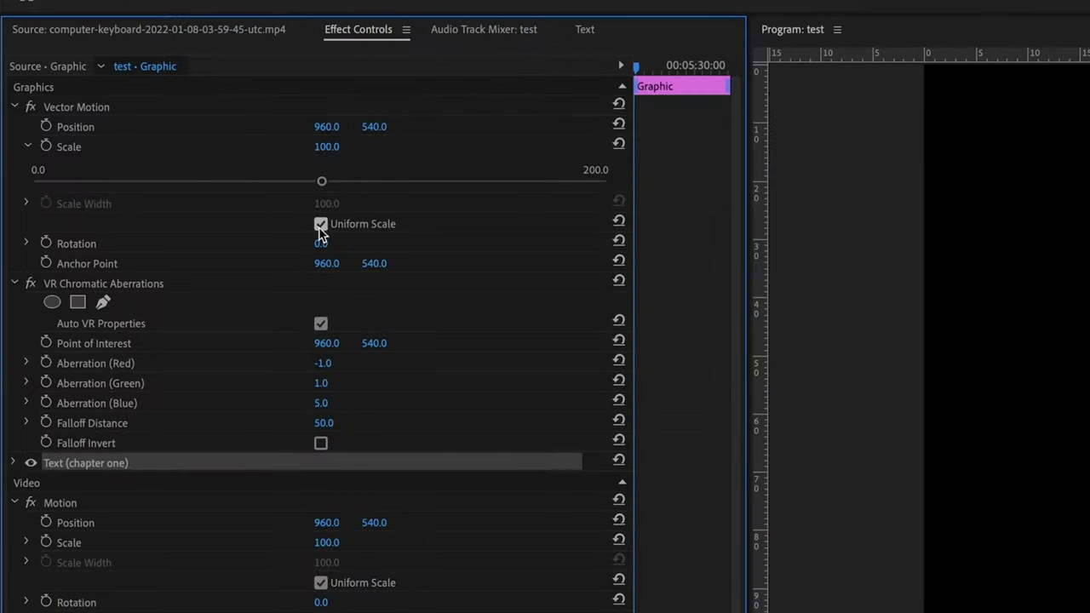
{"action": "left_click", "coordinate": [321, 224]}
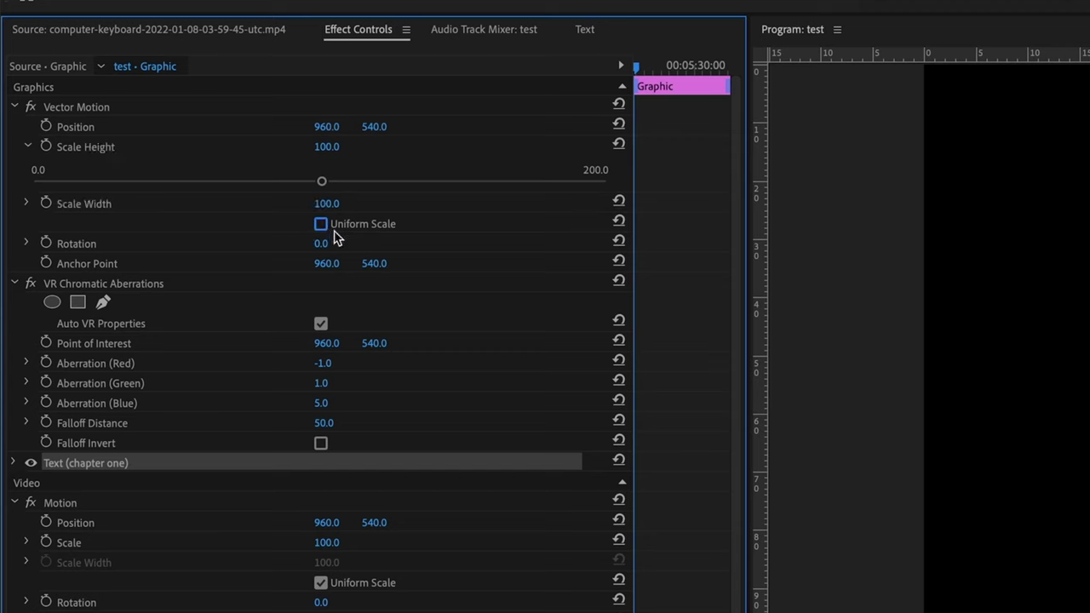
{"action": "left_click", "coordinate": [26, 205]}
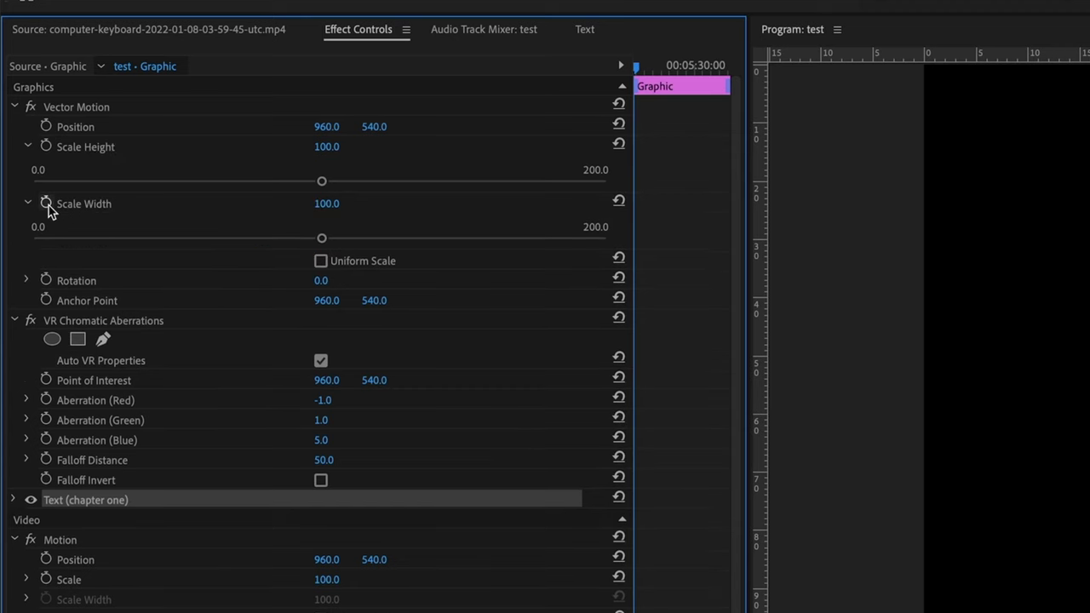
{"action": "left_click", "coordinate": [47, 205]}
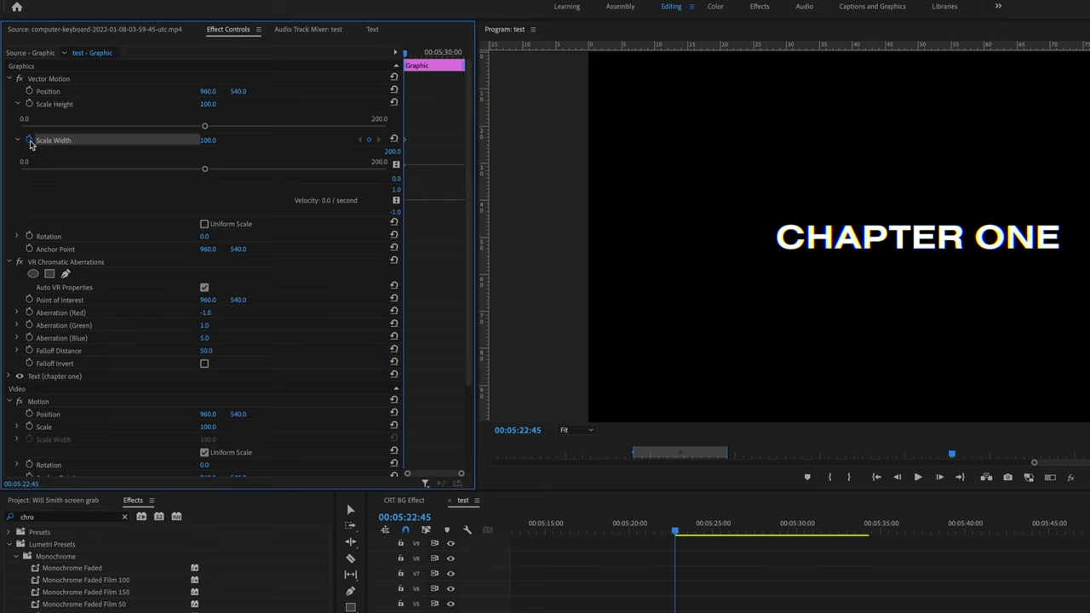
{"action": "left_click_drag", "start_coordinate": [419, 57], "coordinate": [467, 54]}
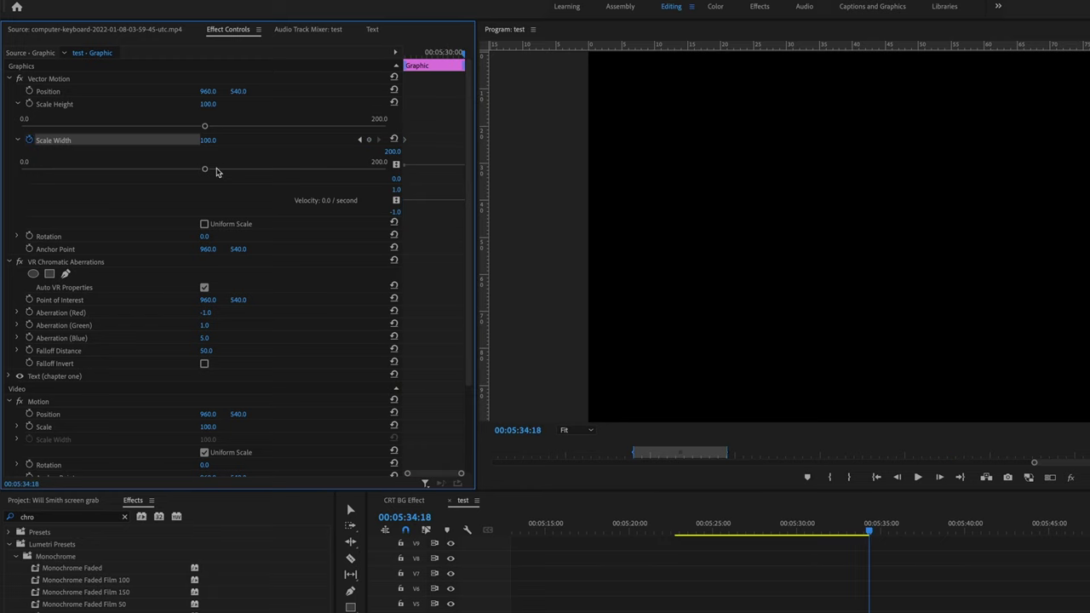
{"action": "left_click", "coordinate": [212, 139]}
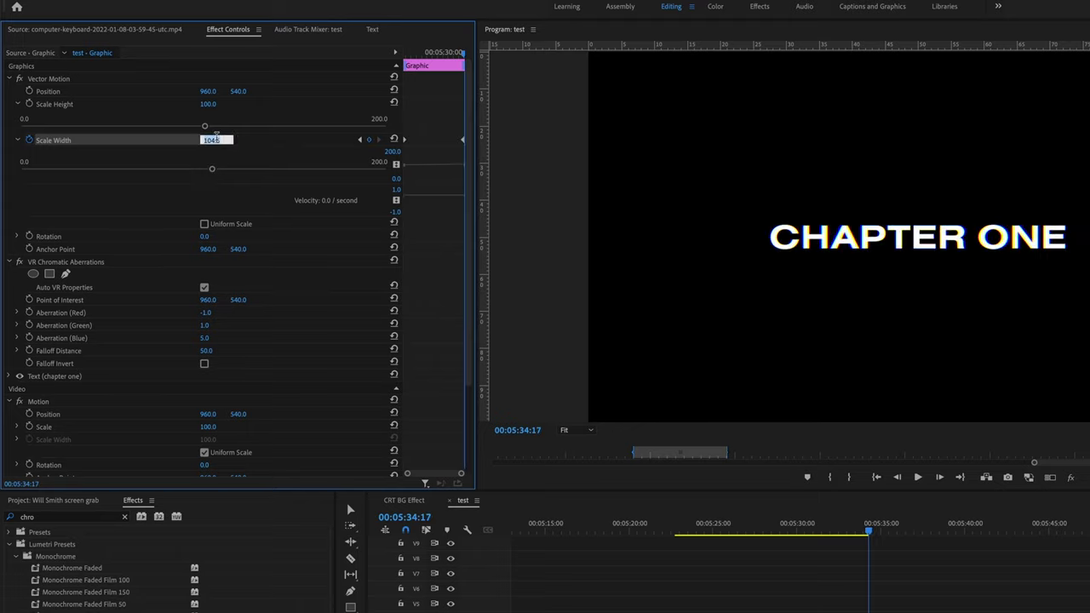
{"action": "type", "text": "110"}
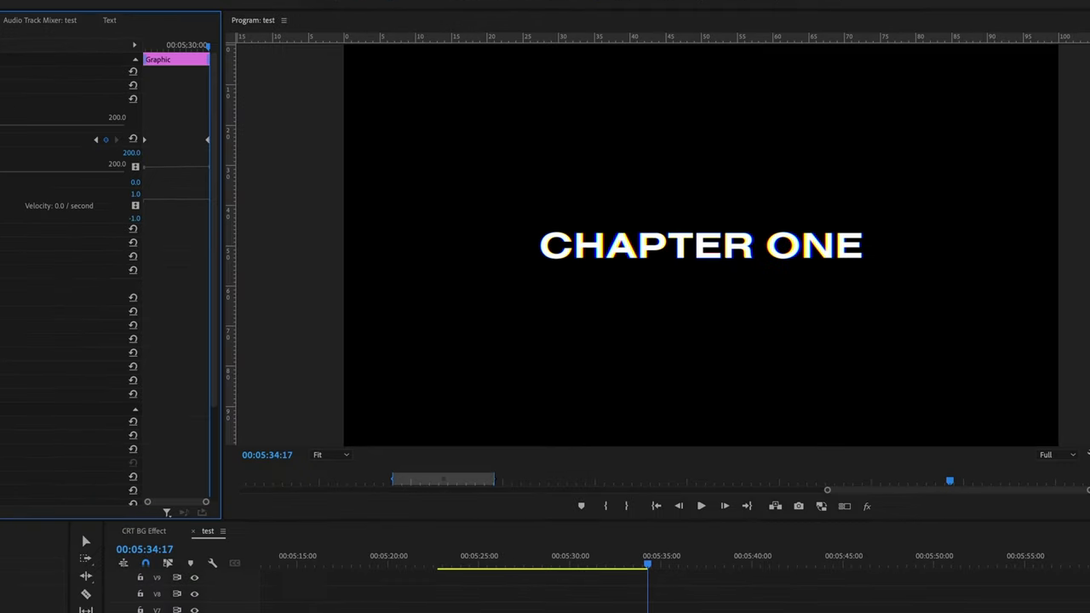
{"action": "left_click", "coordinate": [532, 555]}
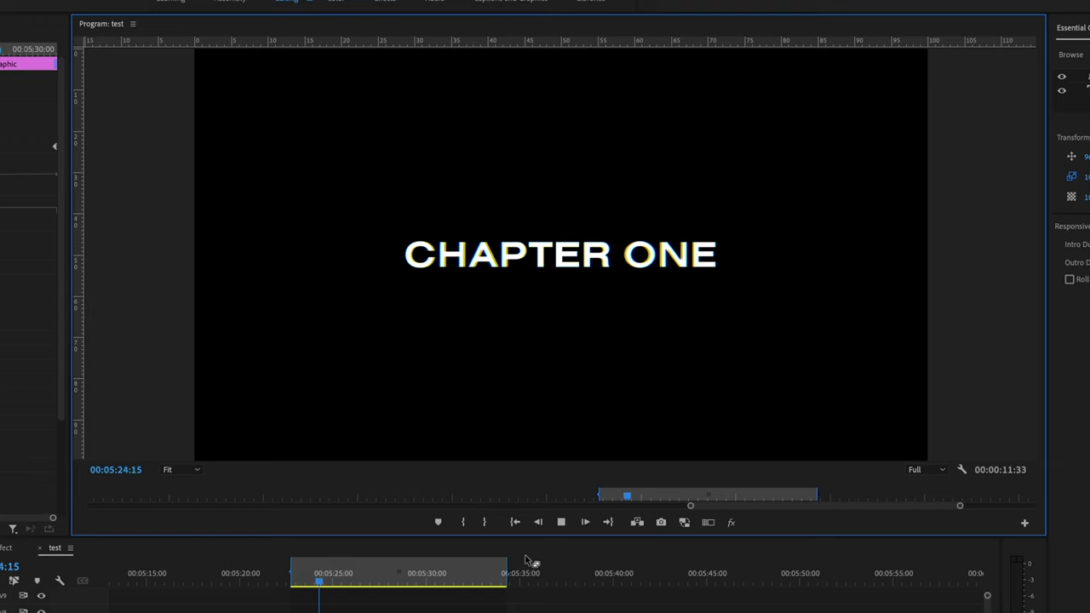
{"action": "key", "text": "space"}
{"action": "left_click", "coordinate": [525, 559]}
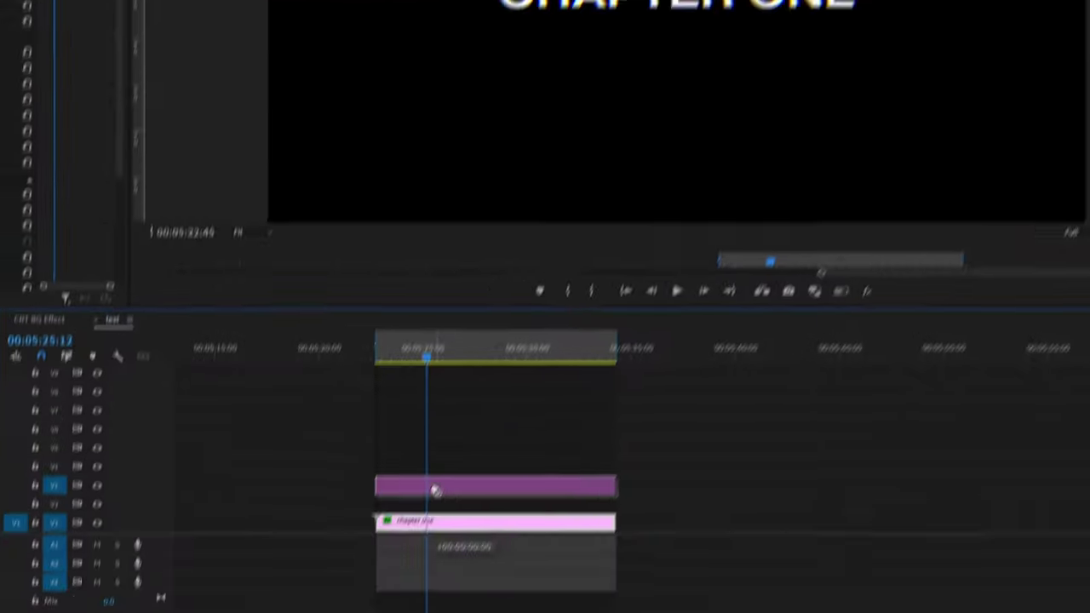
- Move the chapter one title clip from track V1 up to track V3
{"action": "left_click", "coordinate": [448, 545]}
{"action": "key", "text": "Delete"}
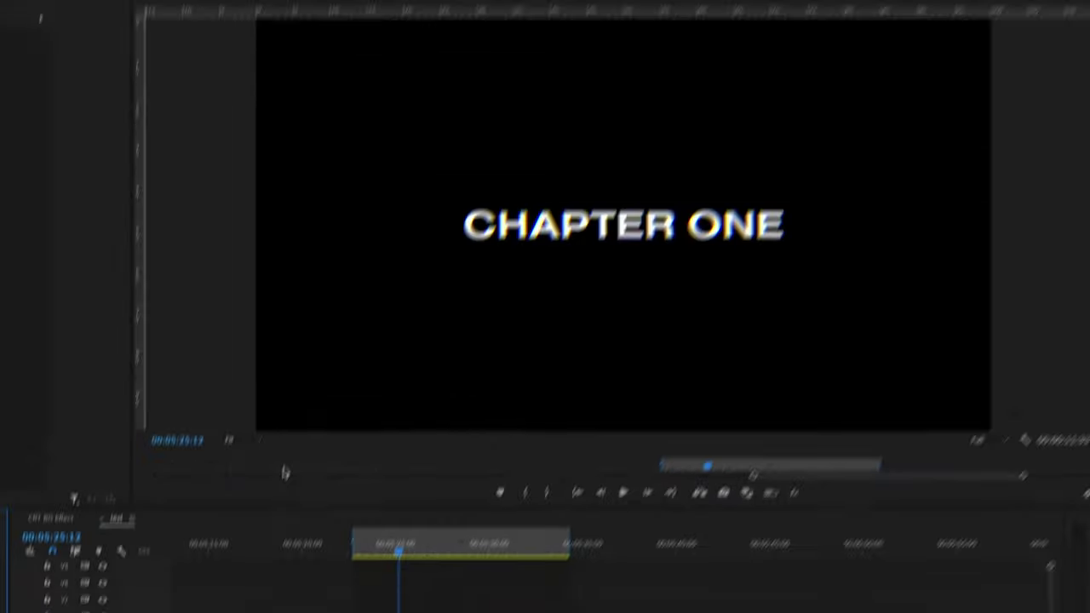
- Draw a white rectangle over the title's letters A and P, and extend its clip on V2 to match the title's start and end
{"action": "left_click", "coordinate": [230, 440]}
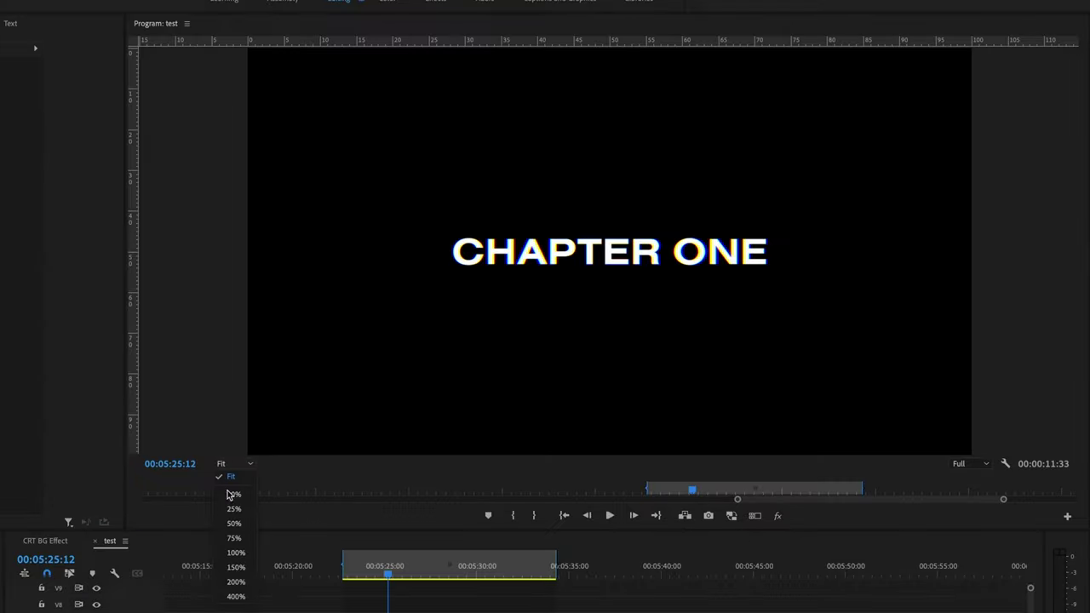
{"action": "left_click", "coordinate": [235, 569]}
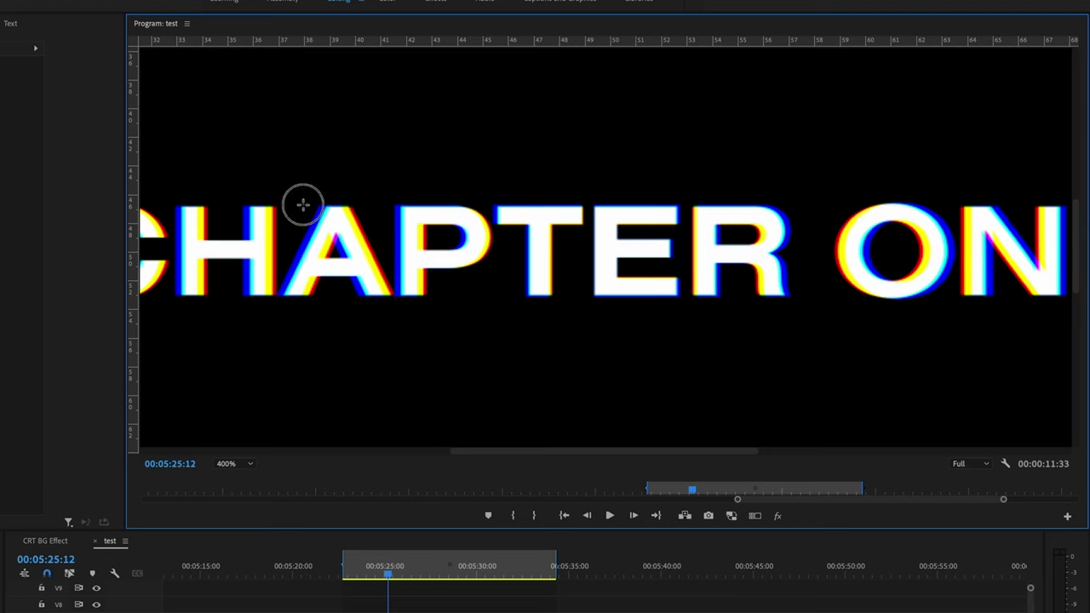
{"action": "left_click_drag", "start_coordinate": [303, 204], "coordinate": [464, 295]}
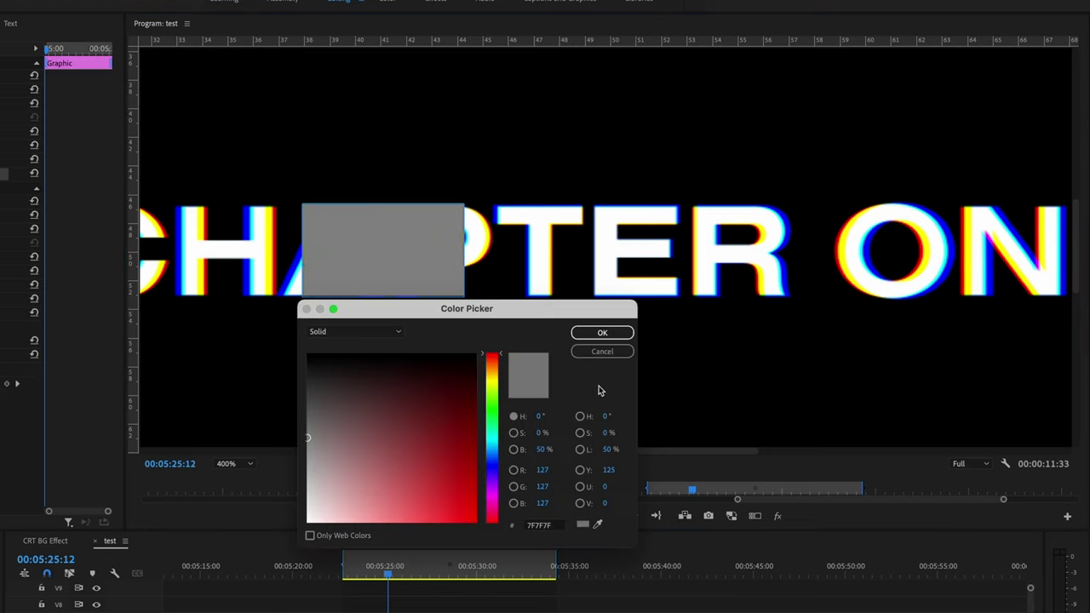
{"action": "left_click", "coordinate": [308, 521]}
{"action": "left_click", "coordinate": [610, 334]}
{"action": "left_click_drag", "start_coordinate": [630, 248], "coordinate": [501, 301]}
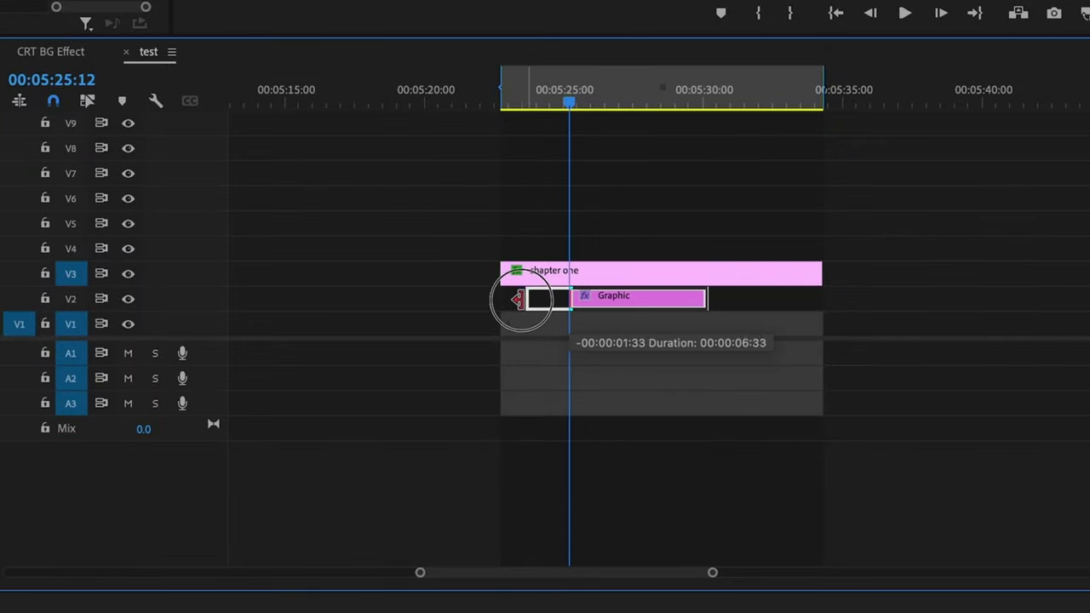
{"action": "left_click_drag", "start_coordinate": [715, 301], "coordinate": [822, 302]}
- Add a rectangular opacity mask around the white rectangle with a feather of 16, and lower the graphic's opacity to 34%
{"action": "left_click", "coordinate": [65, 254]}
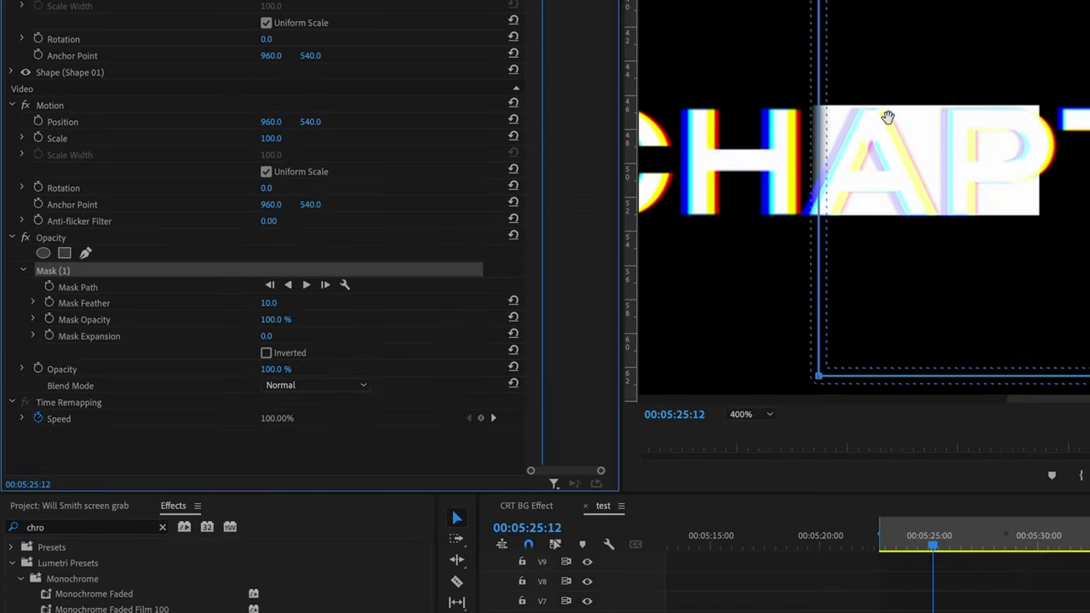
{"action": "left_click_drag", "start_coordinate": [820, 377], "coordinate": [832, 260]}
{"action": "left_click_drag", "start_coordinate": [407, 79], "coordinate": [411, 133]}
{"action": "left_click_drag", "start_coordinate": [965, 73], "coordinate": [542, 159]}
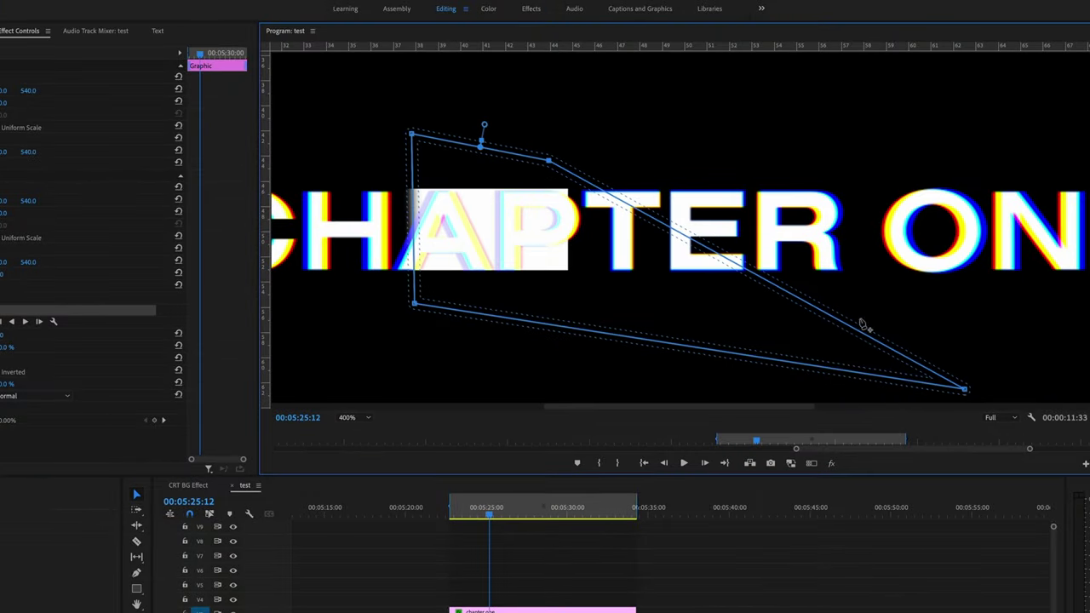
{"action": "left_click_drag", "start_coordinate": [960, 386], "coordinate": [556, 292]}
{"action": "left_click_drag", "start_coordinate": [549, 161], "coordinate": [553, 157]}
{"action": "left_click_drag", "start_coordinate": [412, 133], "coordinate": [417, 142]}
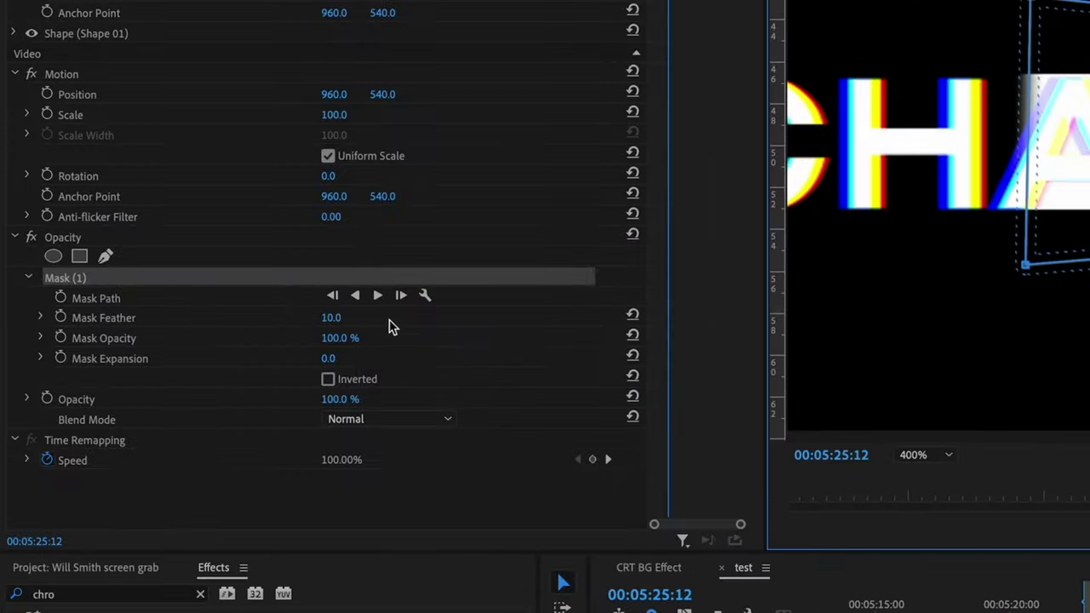
{"action": "mouse_move", "coordinate": [340, 318]}
{"action": "left_mouse_down"}
{"action": "mouse_move", "coordinate": [363, 317]}
{"action": "mouse_move", "coordinate": [343, 318]}
{"action": "left_mouse_up"}
{"action": "left_click_drag", "start_coordinate": [353, 399], "coordinate": [298, 400]}
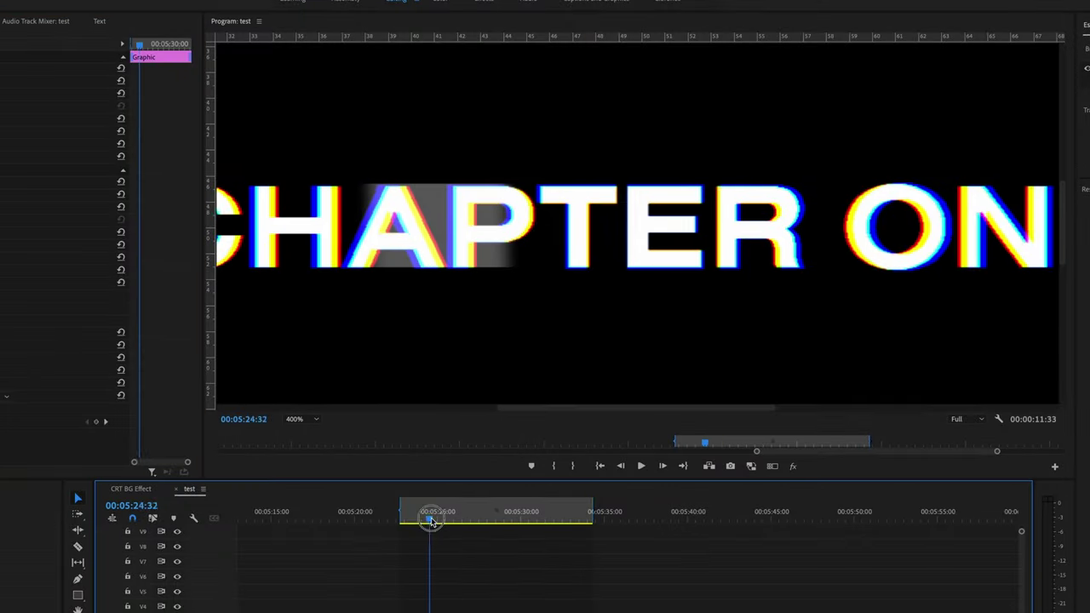
- Keyframe the rectangle graphic's Motion position from 960, 540 at 00:05:22:45 to 1018, 540 at 00:05:29:35
{"action": "left_click_drag", "start_coordinate": [432, 521], "coordinate": [407, 519]}
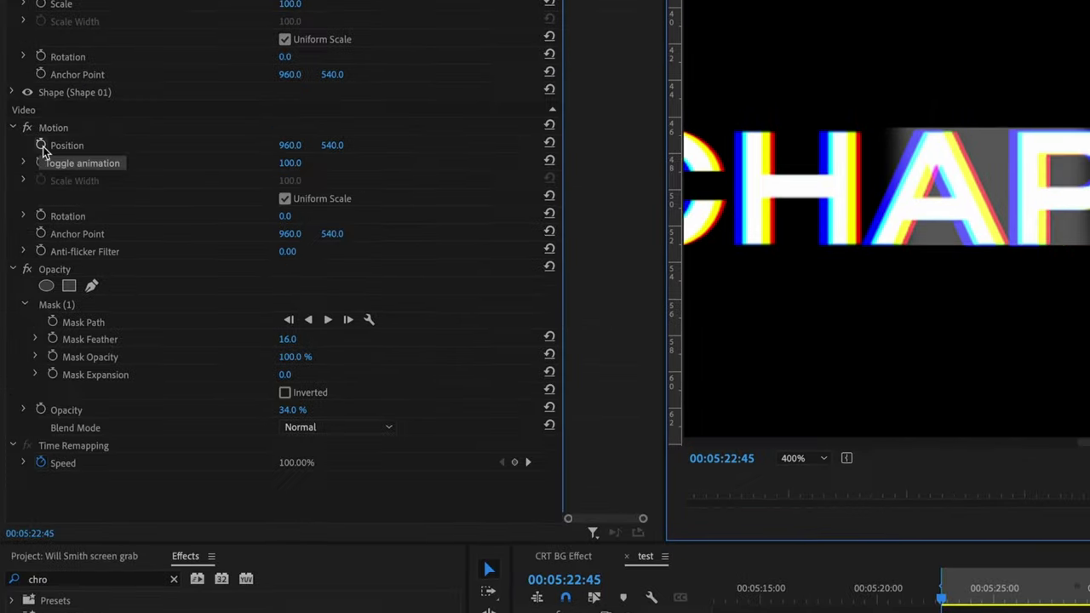
{"action": "left_click", "coordinate": [42, 146]}
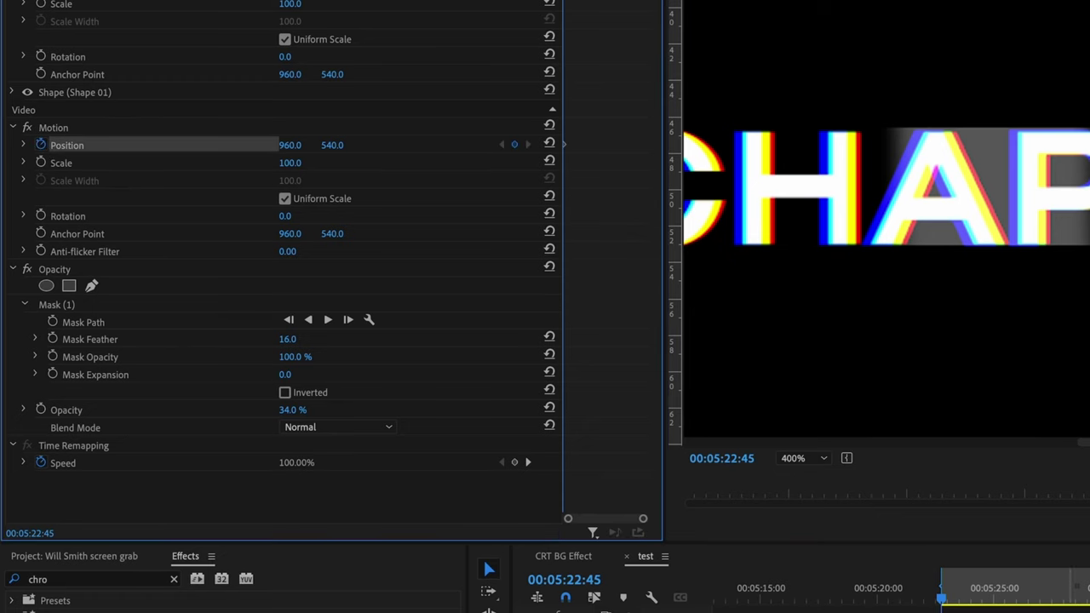
{"action": "left_click_drag", "start_coordinate": [971, 596], "coordinate": [1086, 589]}
{"action": "left_click_drag", "start_coordinate": [290, 145], "coordinate": [336, 145]}
- Apply Ease Out to the first position keyframe and Ease In to the last one, and play back the title animation
{"action": "right_click", "coordinate": [612, 145]}
{"action": "mouse_move", "coordinate": [719, 304]}
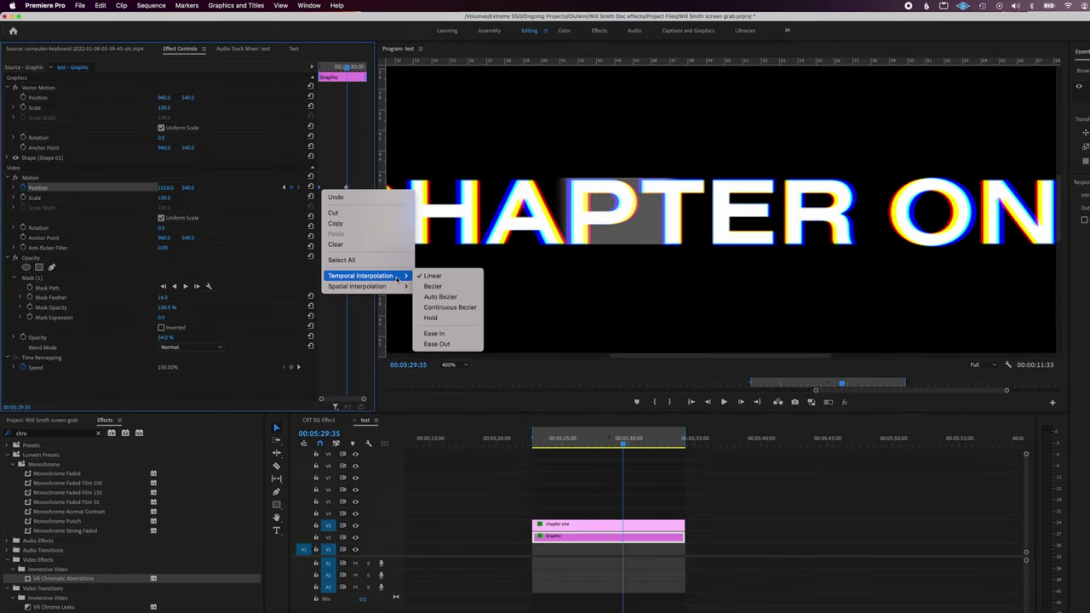
{"action": "left_click", "coordinate": [436, 343]}
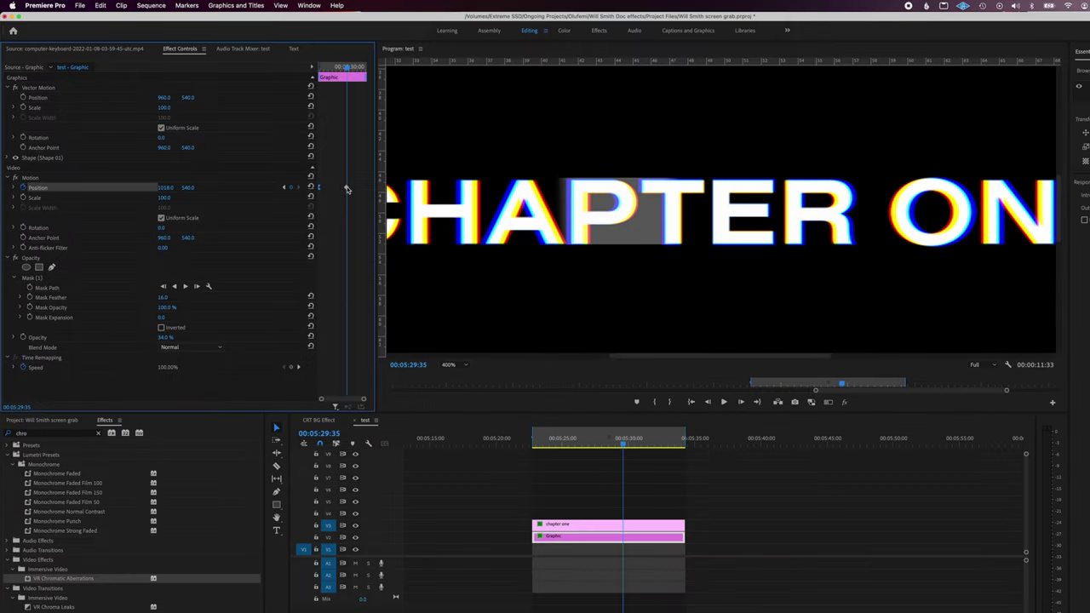
{"action": "right_click", "coordinate": [346, 188]}
{"action": "mouse_move", "coordinate": [398, 275]}
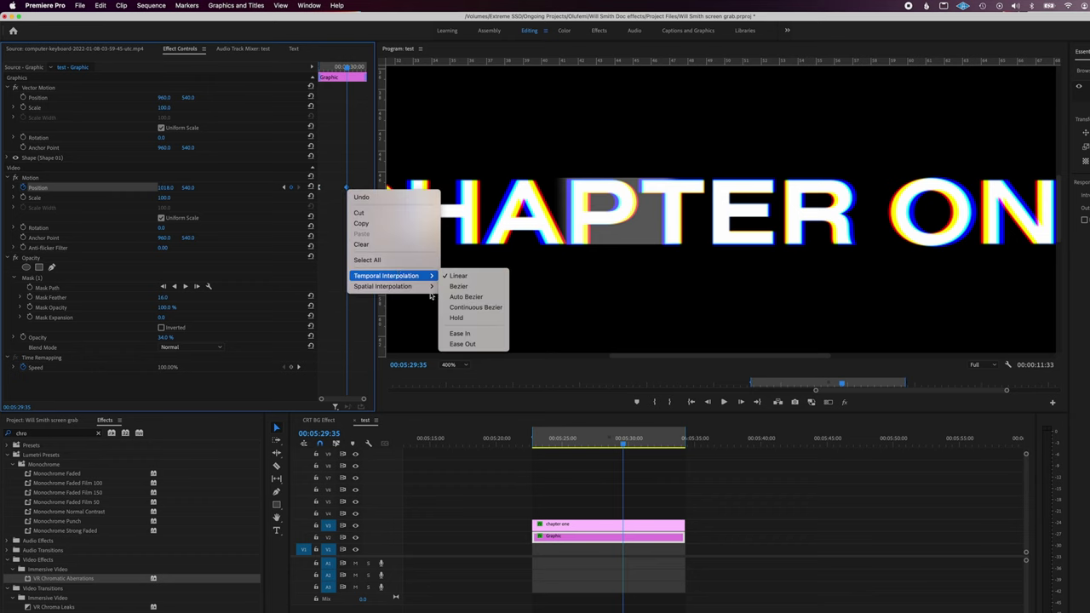
{"action": "left_click", "coordinate": [484, 336]}
{"action": "key", "text": "Up"}
{"action": "key", "text": "space"}
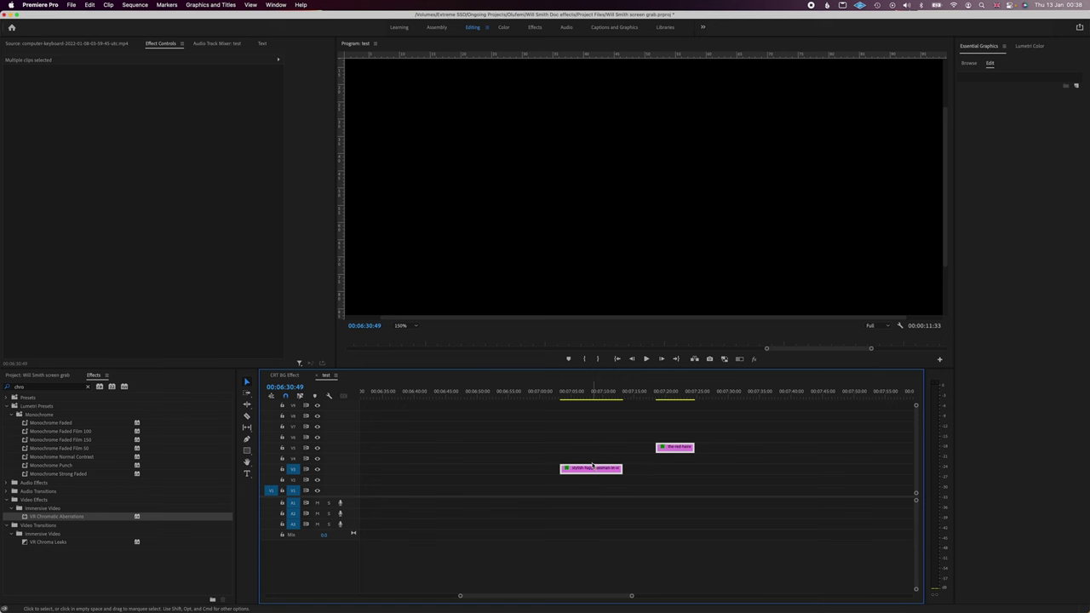
- Apply Crop to the stylish-happy-woman clip on track V2, and set its Motion scale to 54 and position to 324, 540
{"action": "left_click_drag", "start_coordinate": [592, 466], "coordinate": [593, 479]}
{"action": "left_click", "coordinate": [592, 460]}
{"action": "right_click", "coordinate": [593, 479]}
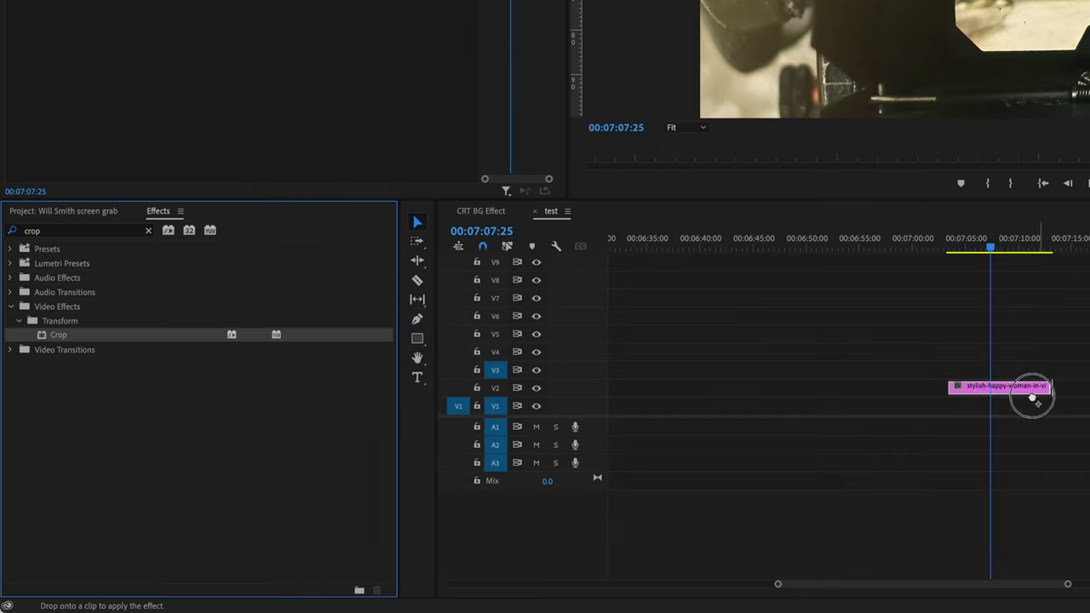
{"action": "left_click_drag", "start_coordinate": [1034, 393], "coordinate": [1017, 388]}
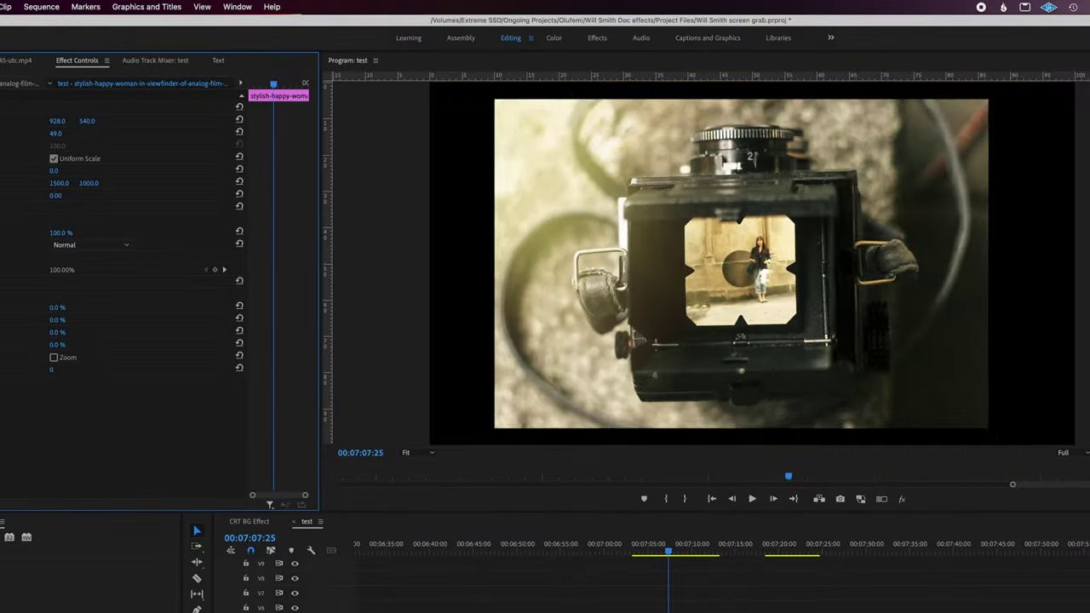
{"action": "left_click_drag", "start_coordinate": [55, 133], "coordinate": [17, 124]}
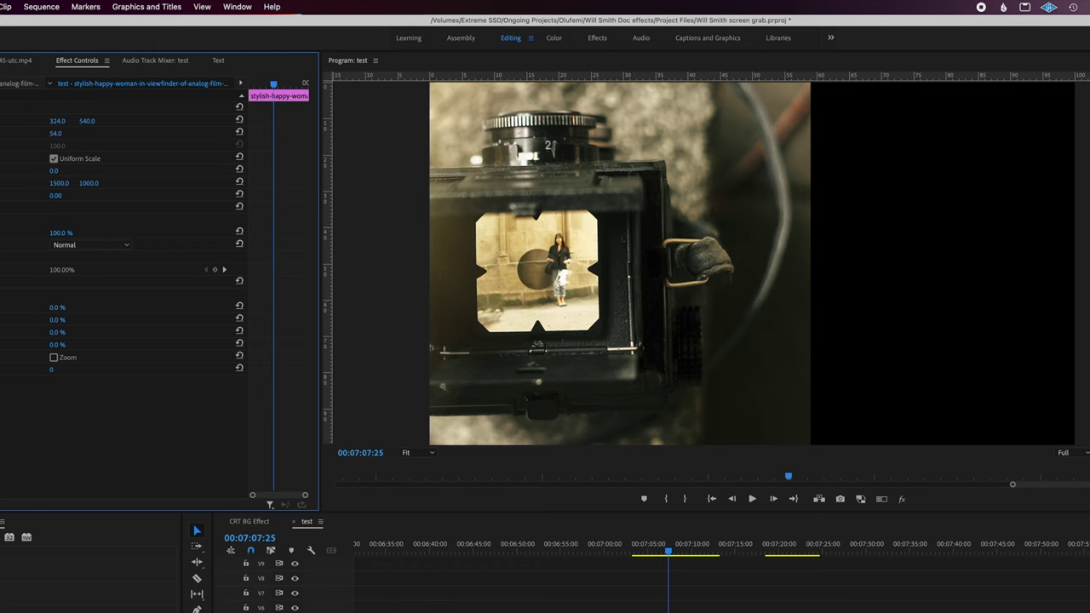
- Apply the Transform effect ahead of Crop on the stylish-happy-woman clip, with its position at 1804, 1000 and scale at 100
{"action": "left_click", "coordinate": [73, 207]}
{"action": "type", "text": "trans"}
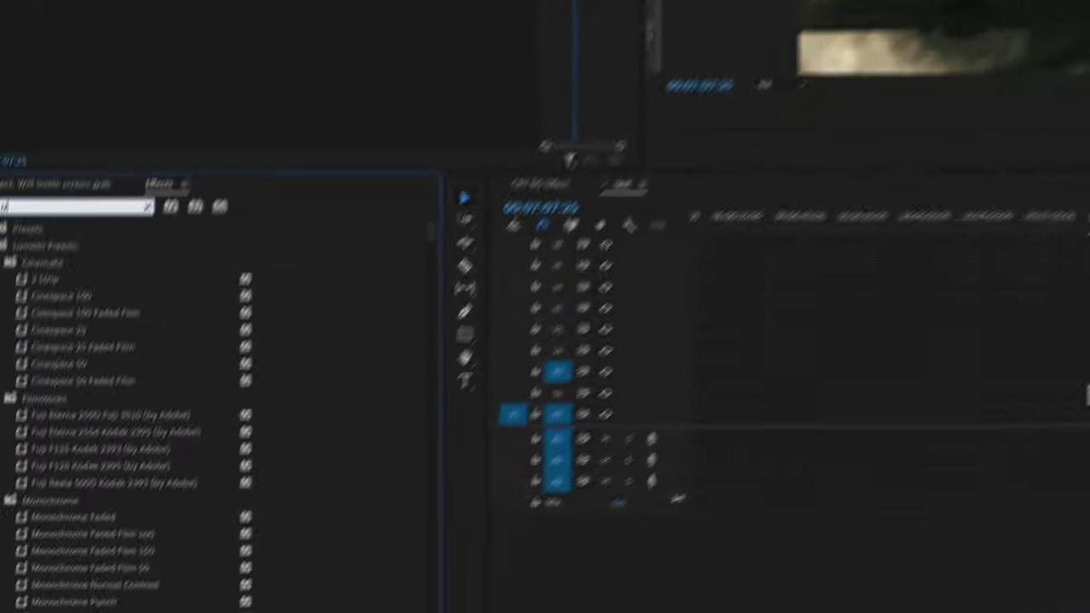
{"action": "type", "text": "f"}
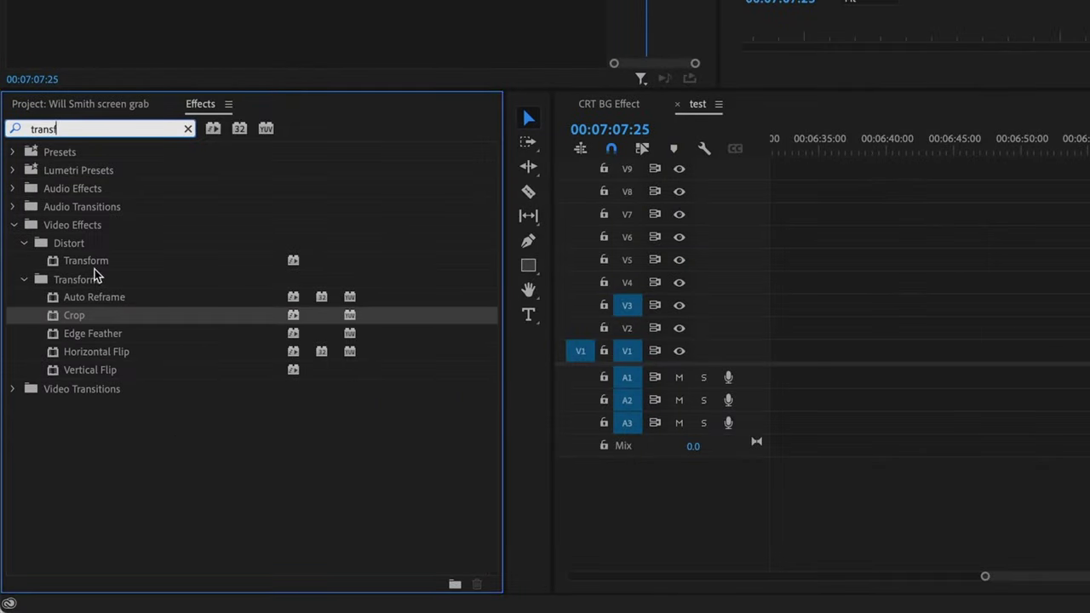
{"action": "left_click_drag", "start_coordinate": [94, 264], "coordinate": [61, 170]}
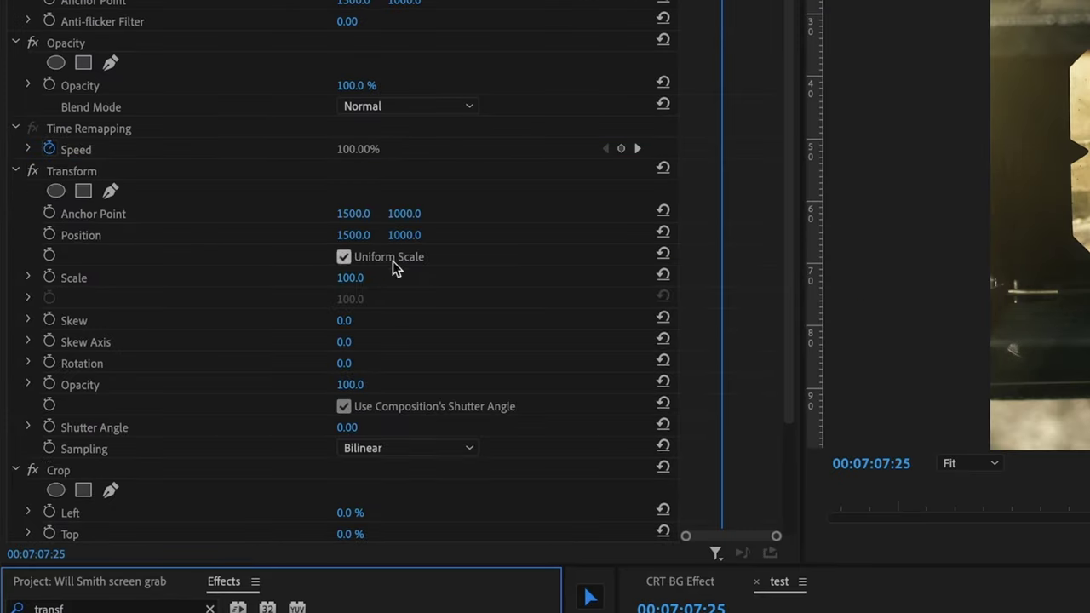
{"action": "left_click_drag", "start_coordinate": [350, 277], "coordinate": [364, 285]}
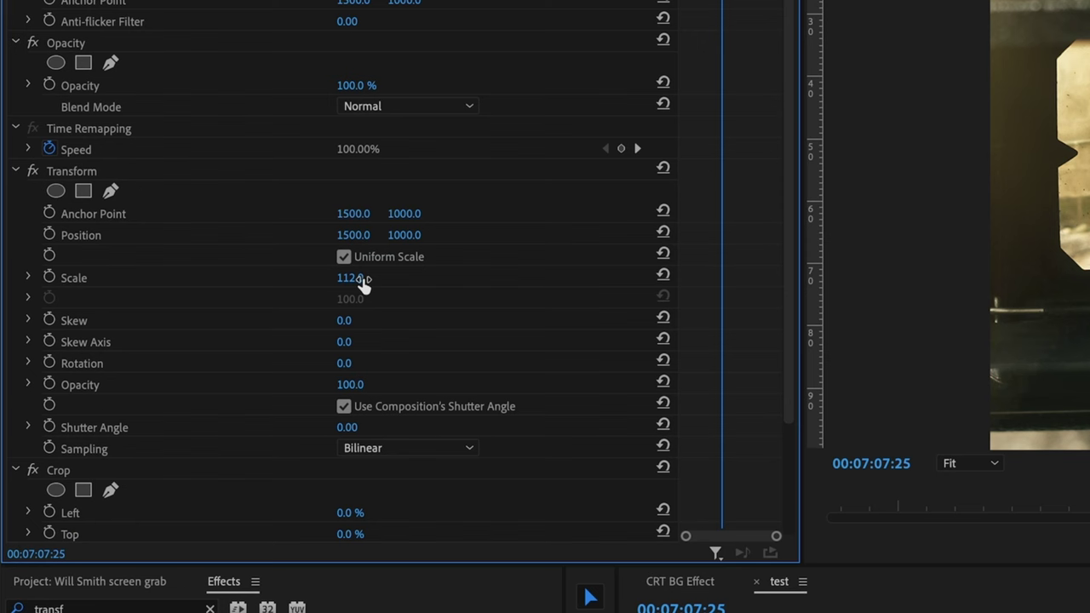
{"action": "left_click_drag", "start_coordinate": [359, 241], "coordinate": [460, 241]}
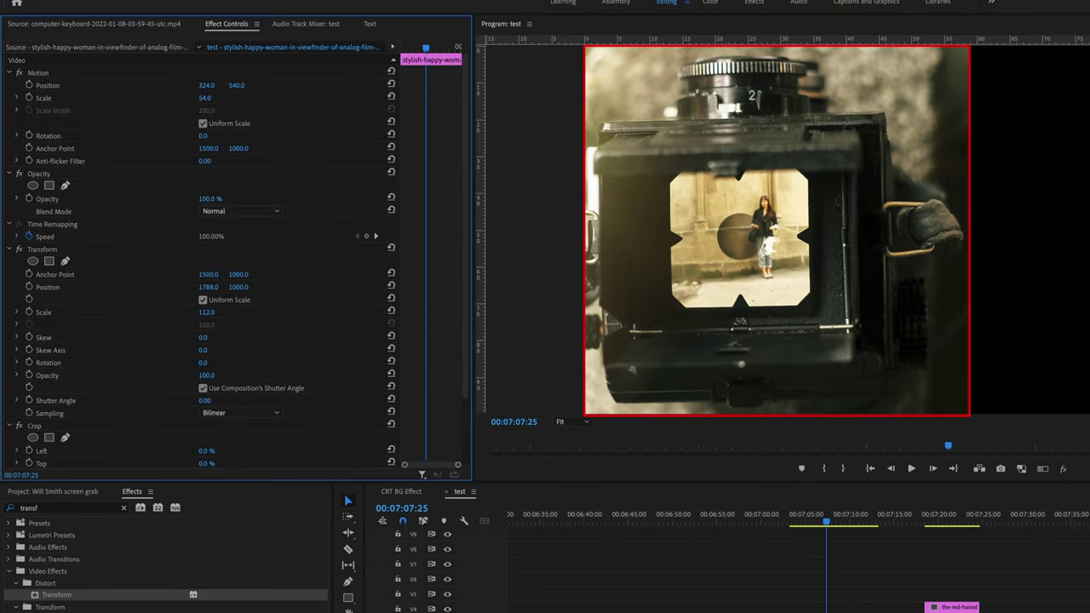
{"action": "left_click_drag", "start_coordinate": [207, 287], "coordinate": [202, 313]}
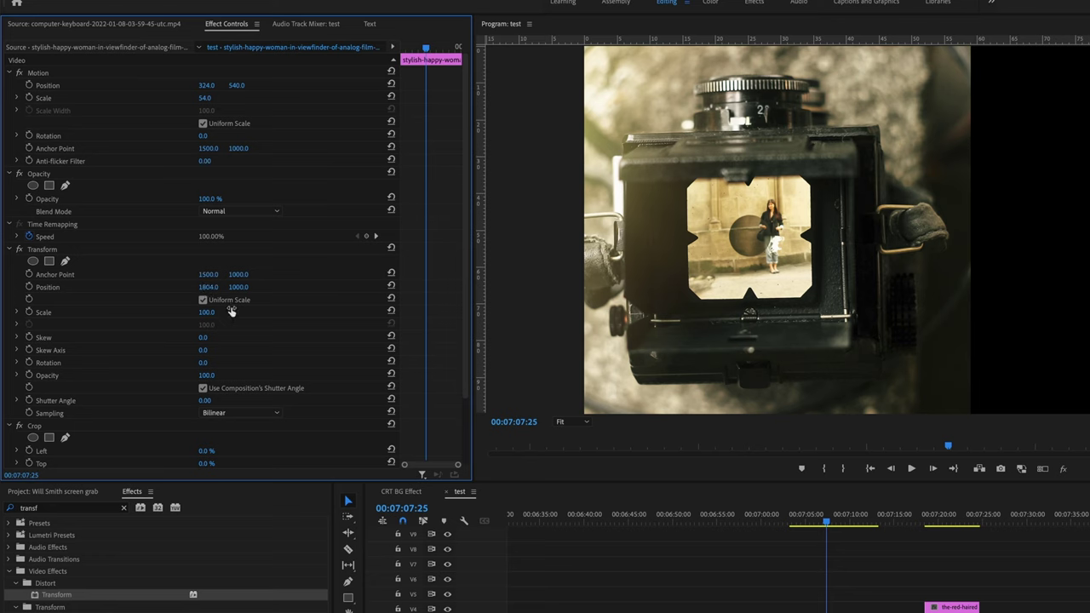
- Keyframe the camera photo's Transform scale from 100 at 00:07:03:13 to 110 at 00:07:13:03
{"action": "left_click_drag", "start_coordinate": [795, 526], "coordinate": [788, 527]}
{"action": "left_click", "coordinate": [30, 312]}
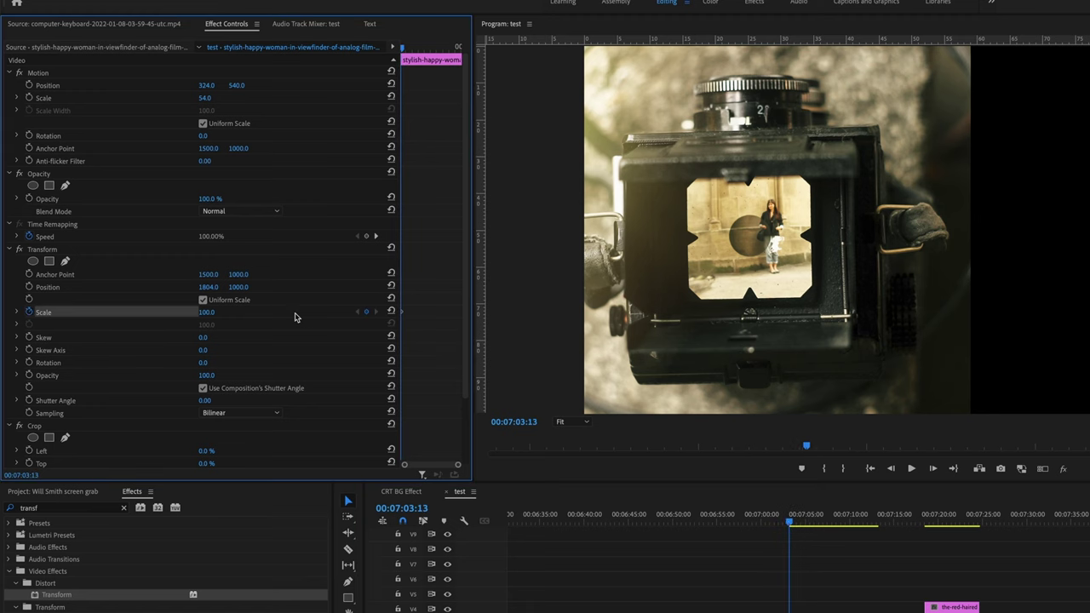
{"action": "left_click", "coordinate": [877, 519]}
{"action": "left_click", "coordinate": [207, 312]}
{"action": "type", "text": "110"}
{"action": "key", "text": "Return"}
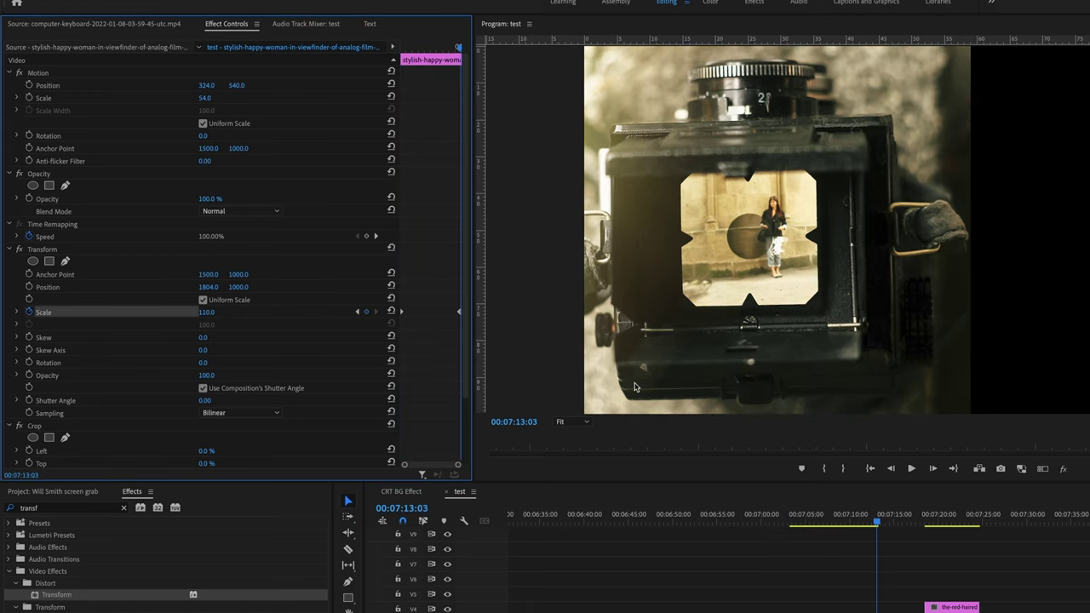
- Shift the stylish-happy-woman photo sideways within its crop by setting its Transform horizontal position to 1859
{"action": "left_click_drag", "start_coordinate": [837, 518], "coordinate": [810, 523]}
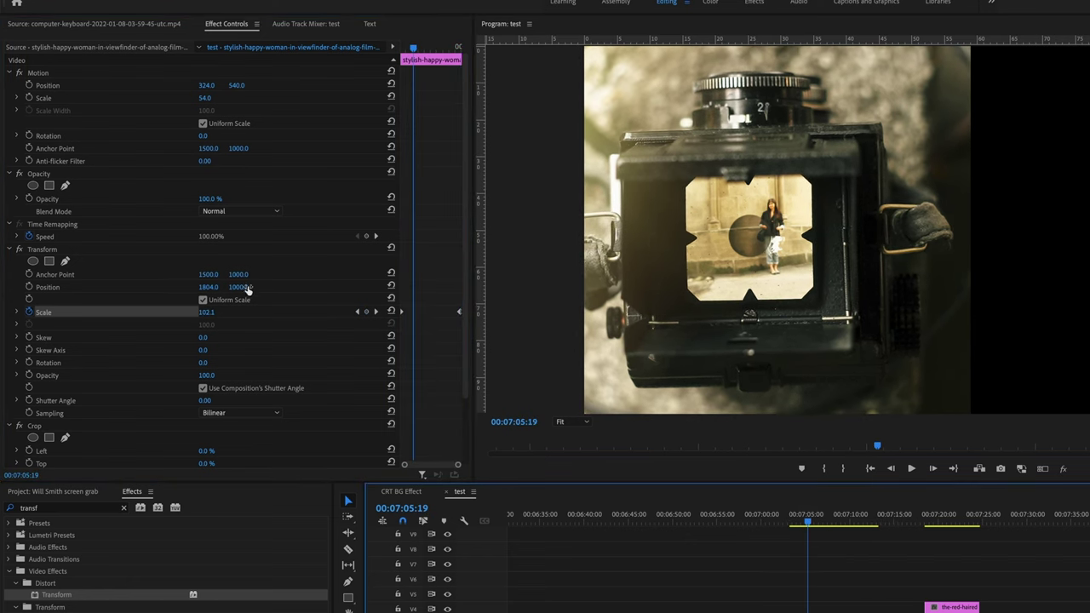
{"action": "left_click_drag", "start_coordinate": [209, 290], "coordinate": [332, 290]}
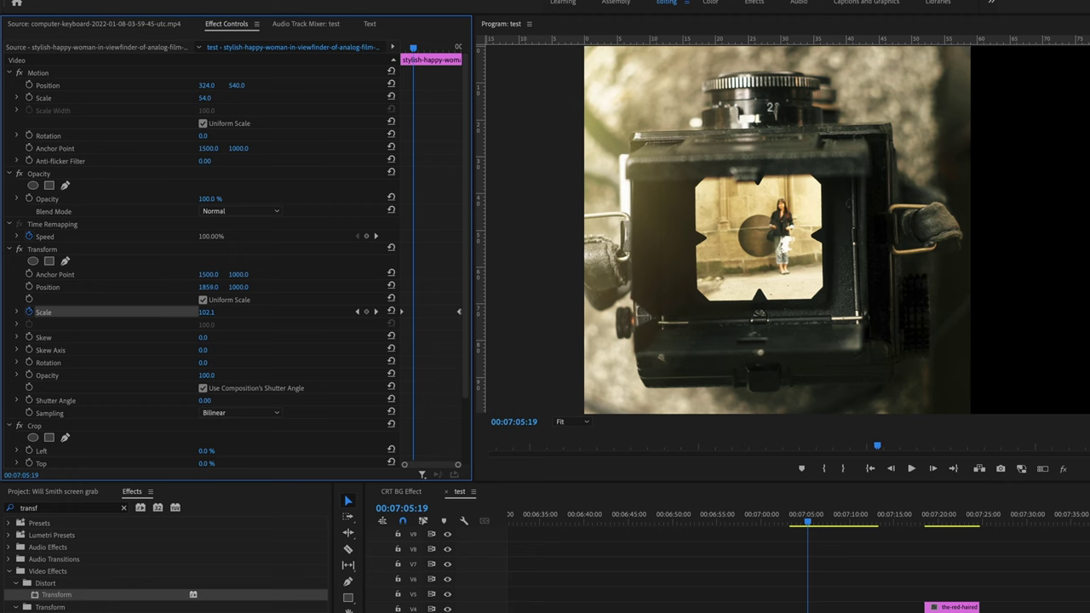
{"action": "mouse_move", "coordinate": [837, 523]}
{"action": "left_mouse_down"}
{"action": "mouse_move", "coordinate": [791, 521]}
{"action": "mouse_move", "coordinate": [830, 521]}
{"action": "left_mouse_up"}
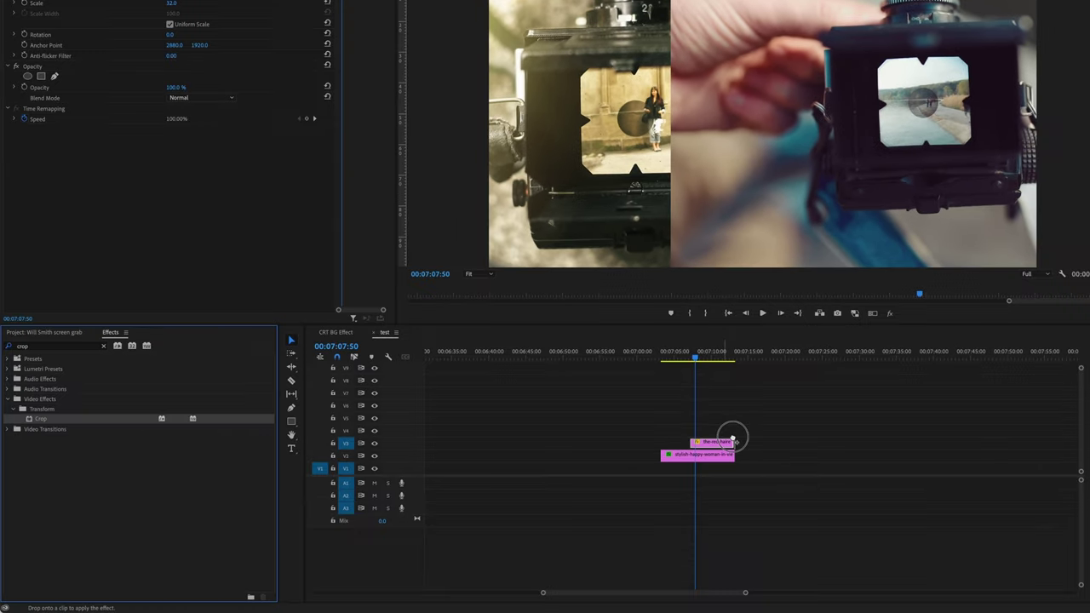
- Apply Crop to the red-haired-guy clip on track V3, and add the Transform effect ahead of it
{"action": "left_click", "coordinate": [722, 443]}
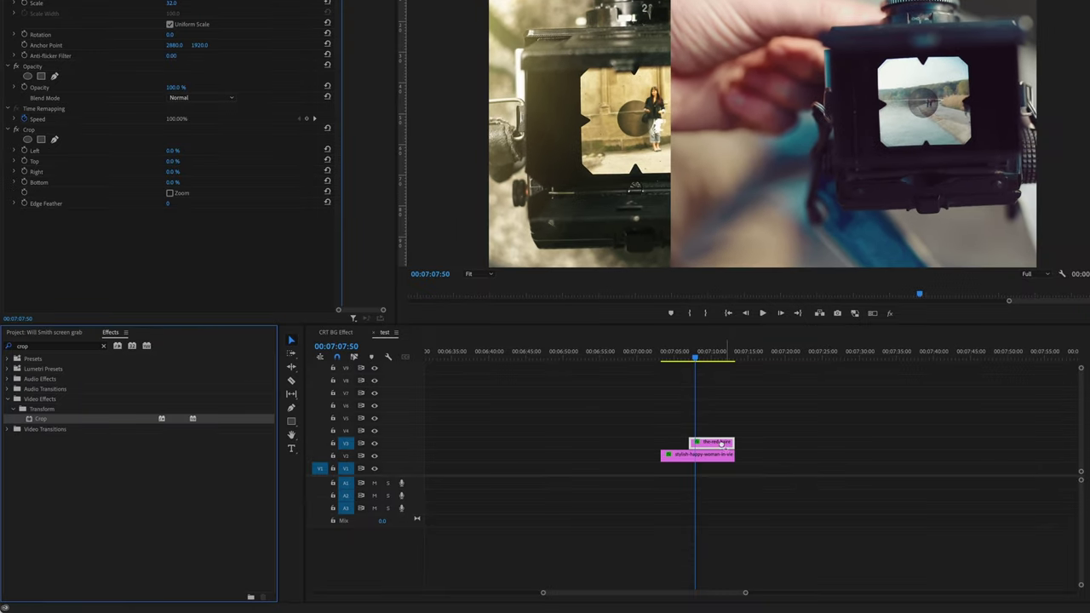
{"action": "type", "text": "trans"}
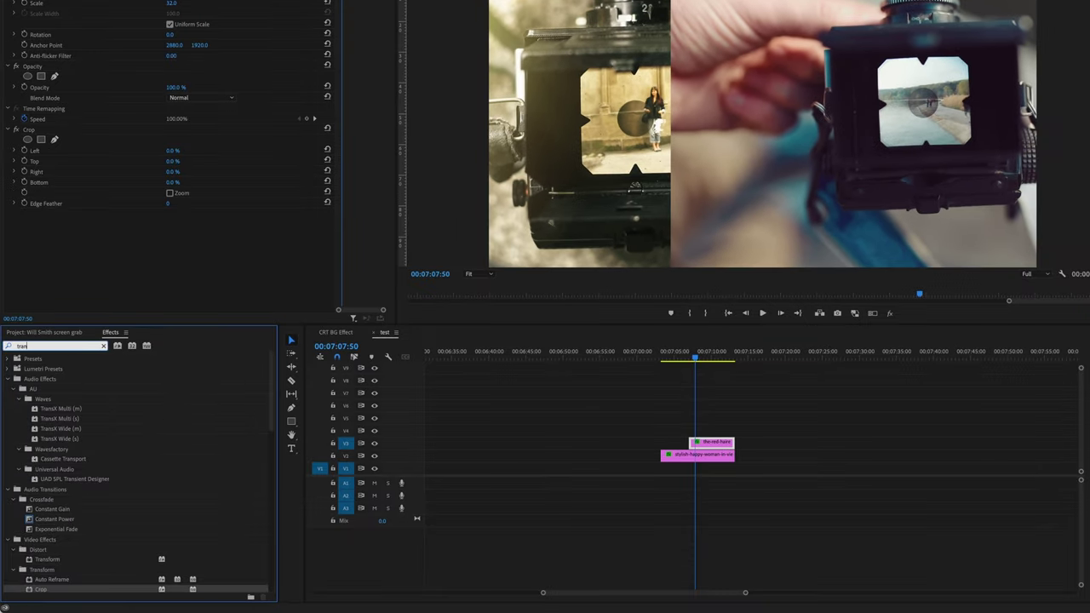
{"action": "left_click_drag", "start_coordinate": [53, 419], "coordinate": [58, 247]}
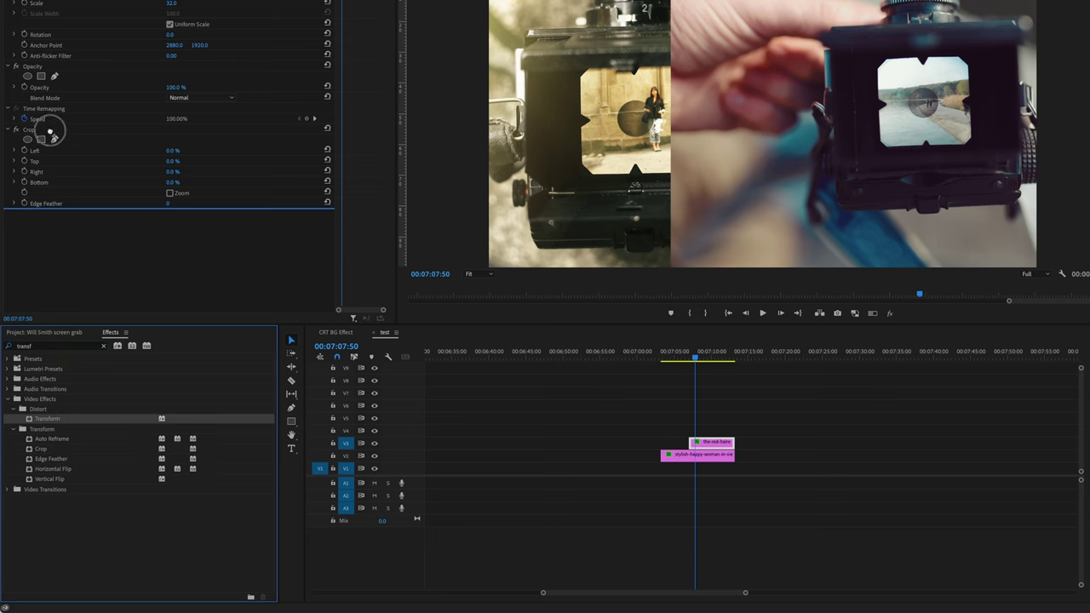
{"action": "left_click_drag", "start_coordinate": [50, 132], "coordinate": [49, 129]}
{"action": "left_click", "coordinate": [31, 280]}
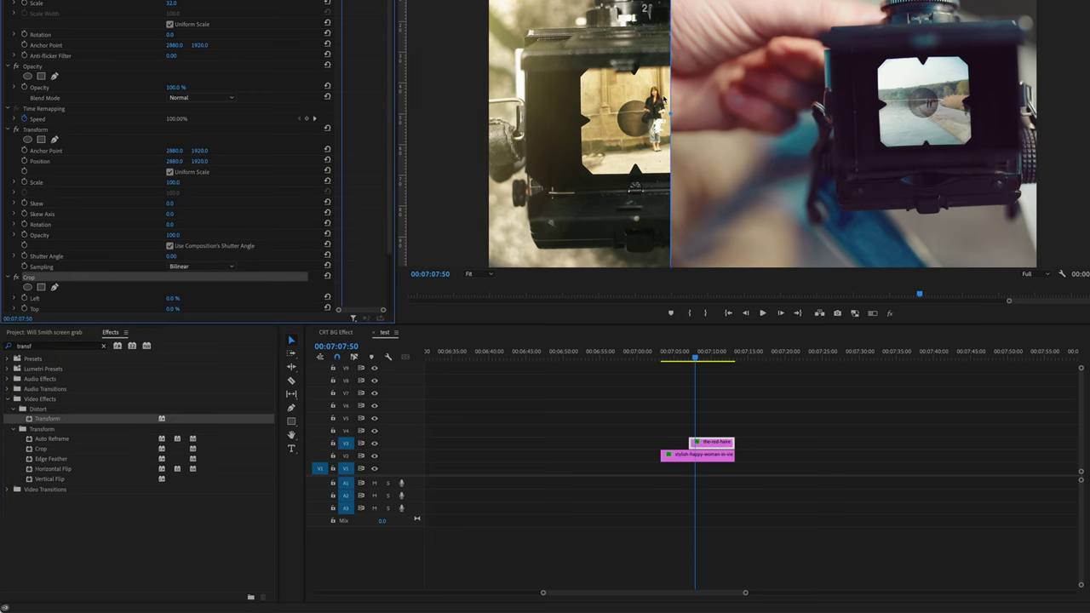
- Crop the red-haired-guy photo 28.9% from the left and set its Transform horizontal position to about 3060
{"action": "left_click_drag", "start_coordinate": [670, 111], "coordinate": [821, 122]}
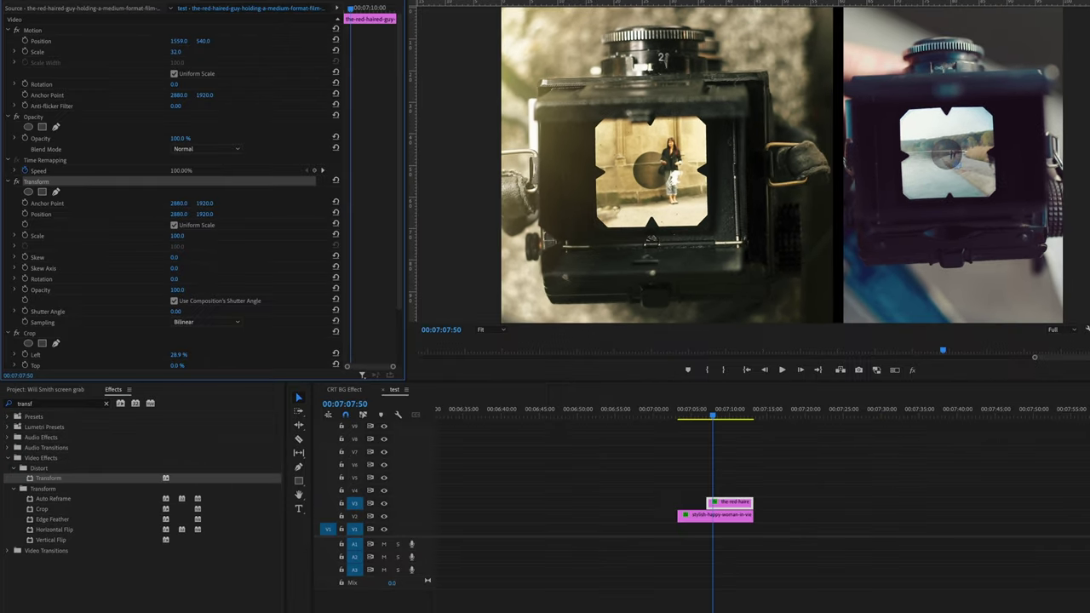
{"action": "left_click_drag", "start_coordinate": [178, 214], "coordinate": [297, 213]}
- Keyframe the red-haired-guy photo's Transform scale from 115 at 00:07:06:59 to a smaller scale at the clip's end
{"action": "left_click_drag", "start_coordinate": [714, 423], "coordinate": [707, 419]}
{"action": "left_click", "coordinate": [170, 240]}
{"action": "type", "text": "115"}
{"action": "key", "text": "Return"}
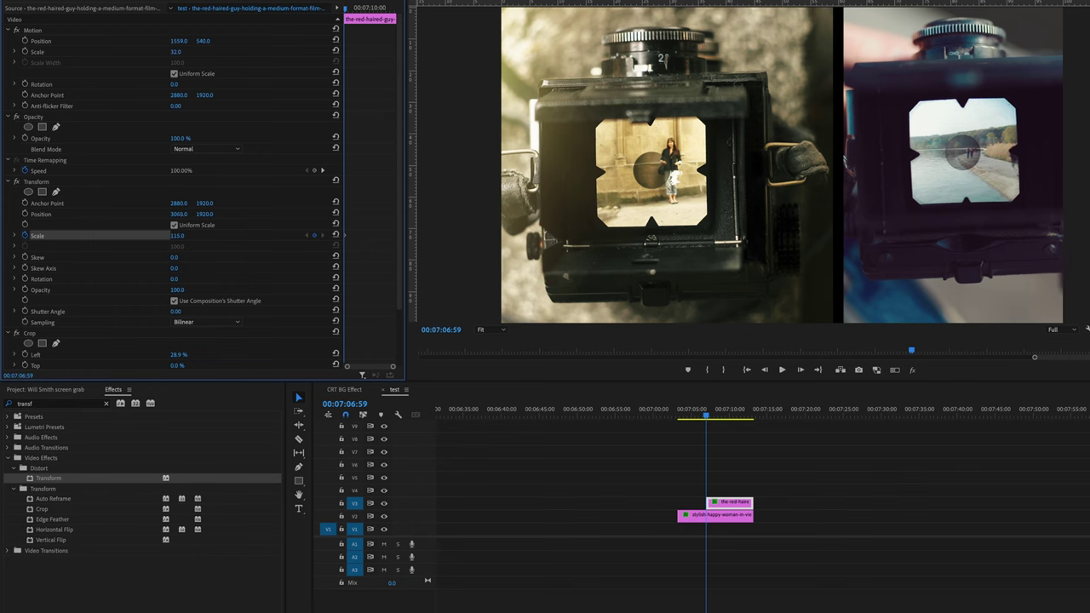
{"action": "left_click_drag", "start_coordinate": [706, 417], "coordinate": [732, 425]}
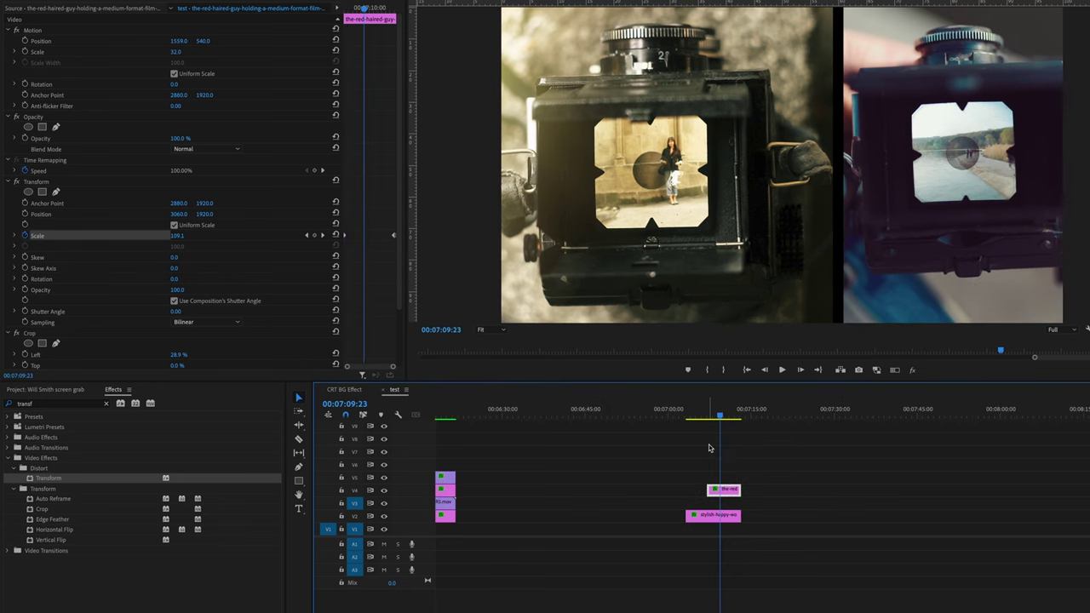
- Overlay the GRS.mov scratch texture on the stylish-happy-woman photo with Screen blending, 41% opacity, and a 43% right crop
{"action": "scroll", "coordinate": [609, 487], "scroll_direction": "up", "scroll_amount": 2}
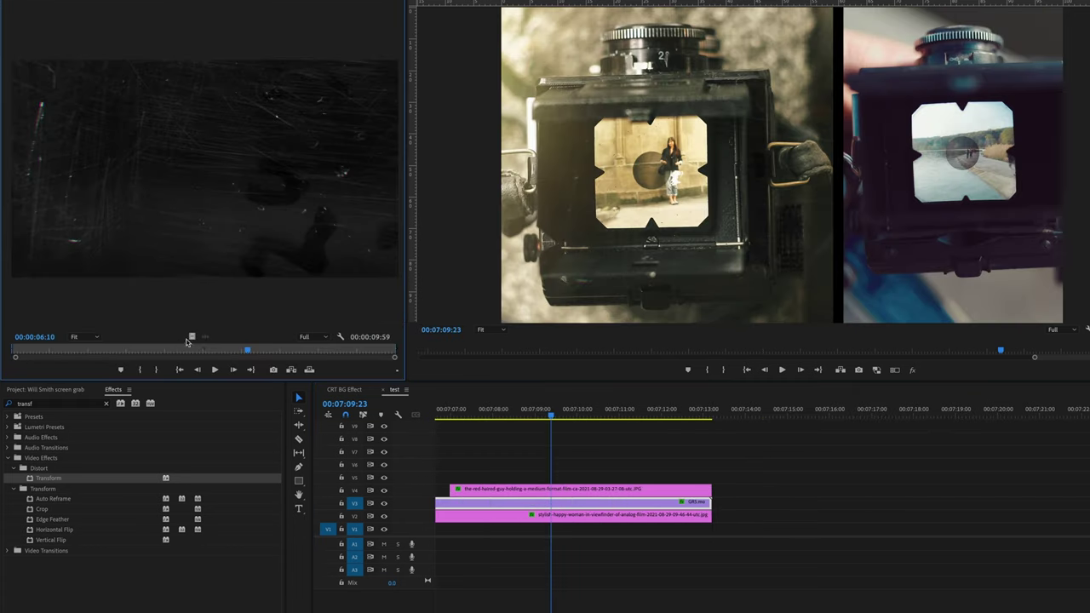
{"action": "left_click_drag", "start_coordinate": [187, 342], "coordinate": [211, 349]}
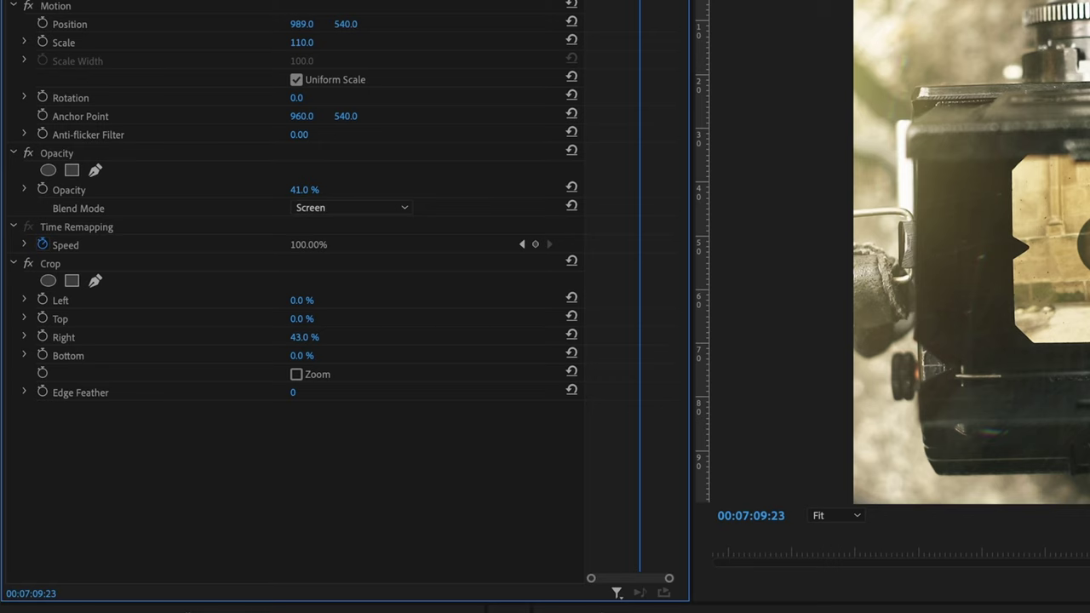
{"action": "left_click_drag", "start_coordinate": [223, 586], "coordinate": [270, 585]}
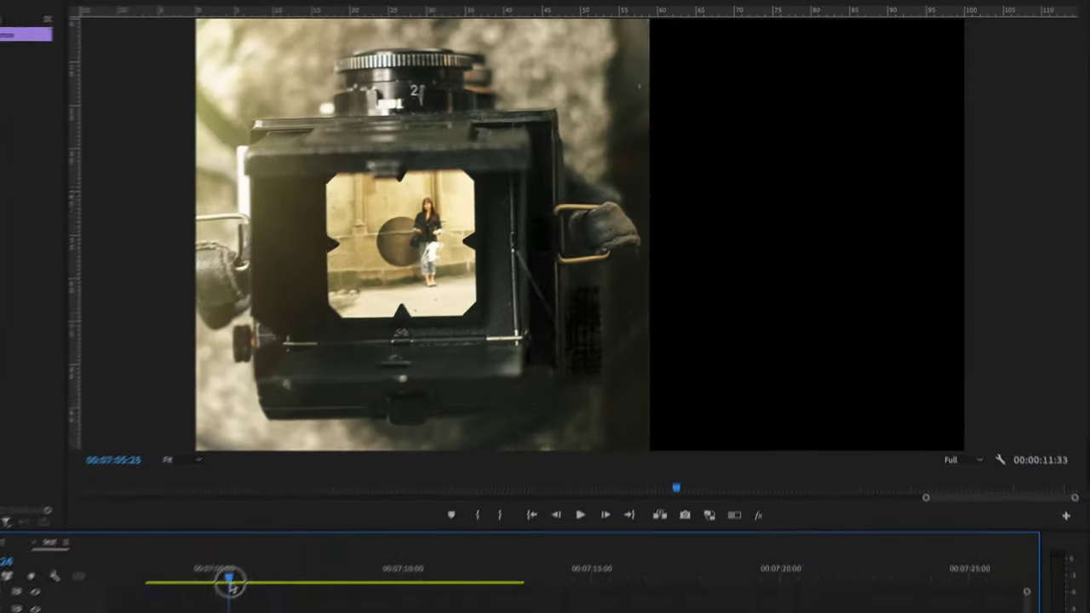
- Duplicate the GRS.mov overlay onto track V5 above the red-haired-guy clip and trim its end to match the photo
{"action": "left_click_drag", "start_coordinate": [318, 578], "coordinate": [435, 548], "text": "alt"}
{"action": "left_click_drag", "start_coordinate": [692, 547], "coordinate": [576, 550]}
{"action": "left_click", "coordinate": [332, 576]}
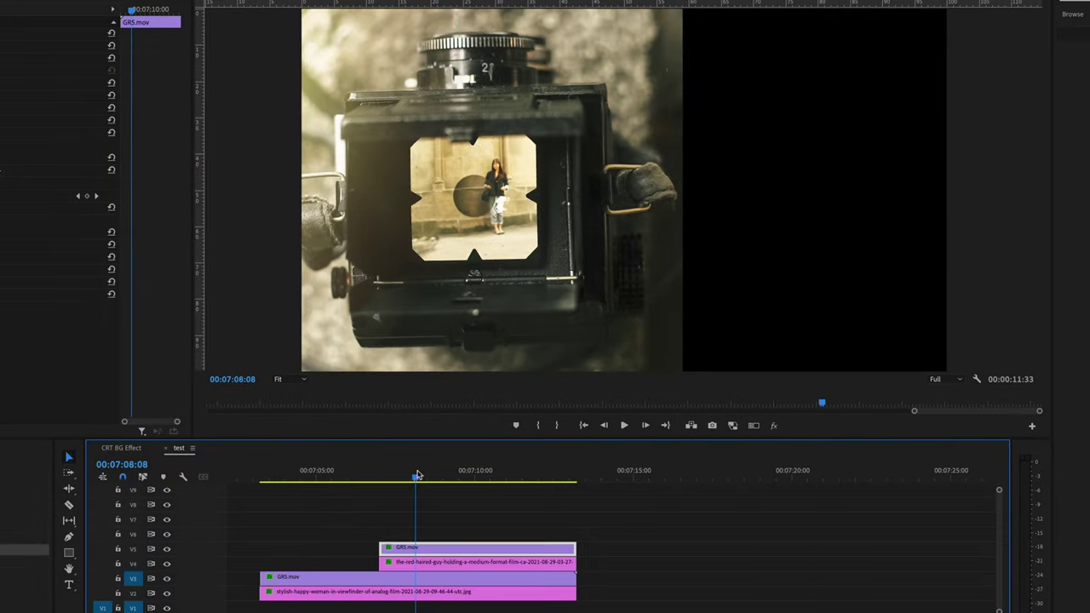